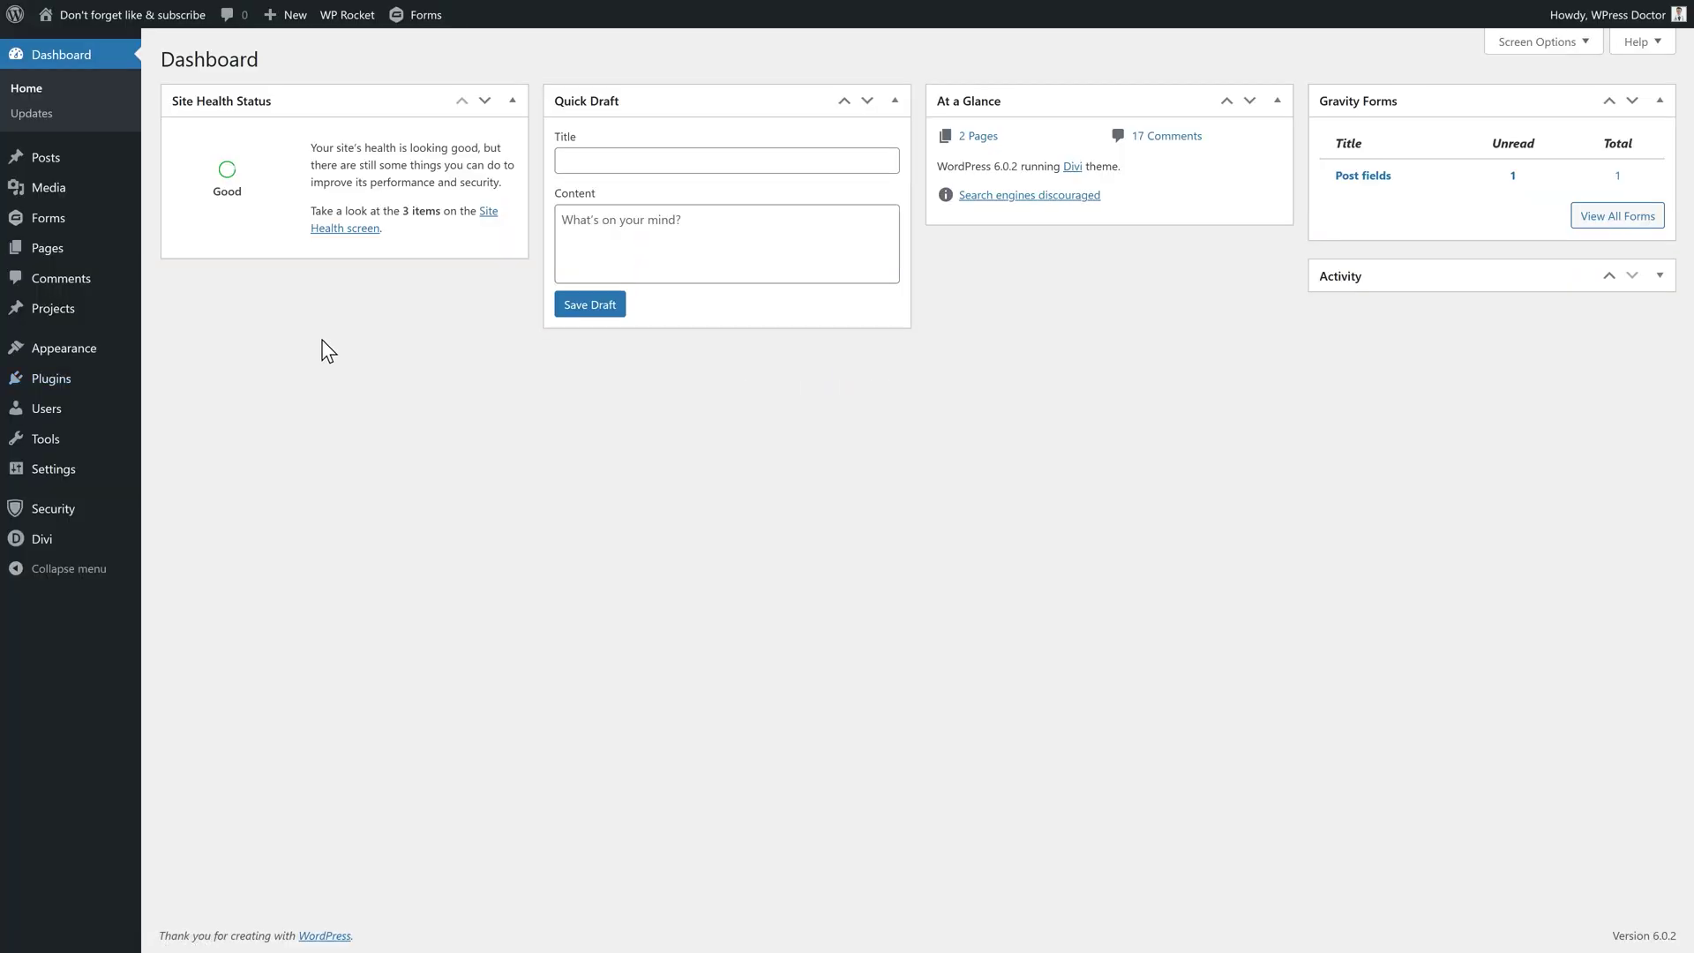
- Install and activate the Child Theme Configurator plugin by Lilaea Media from a 'child theme' search
mouse_move(57, 381)
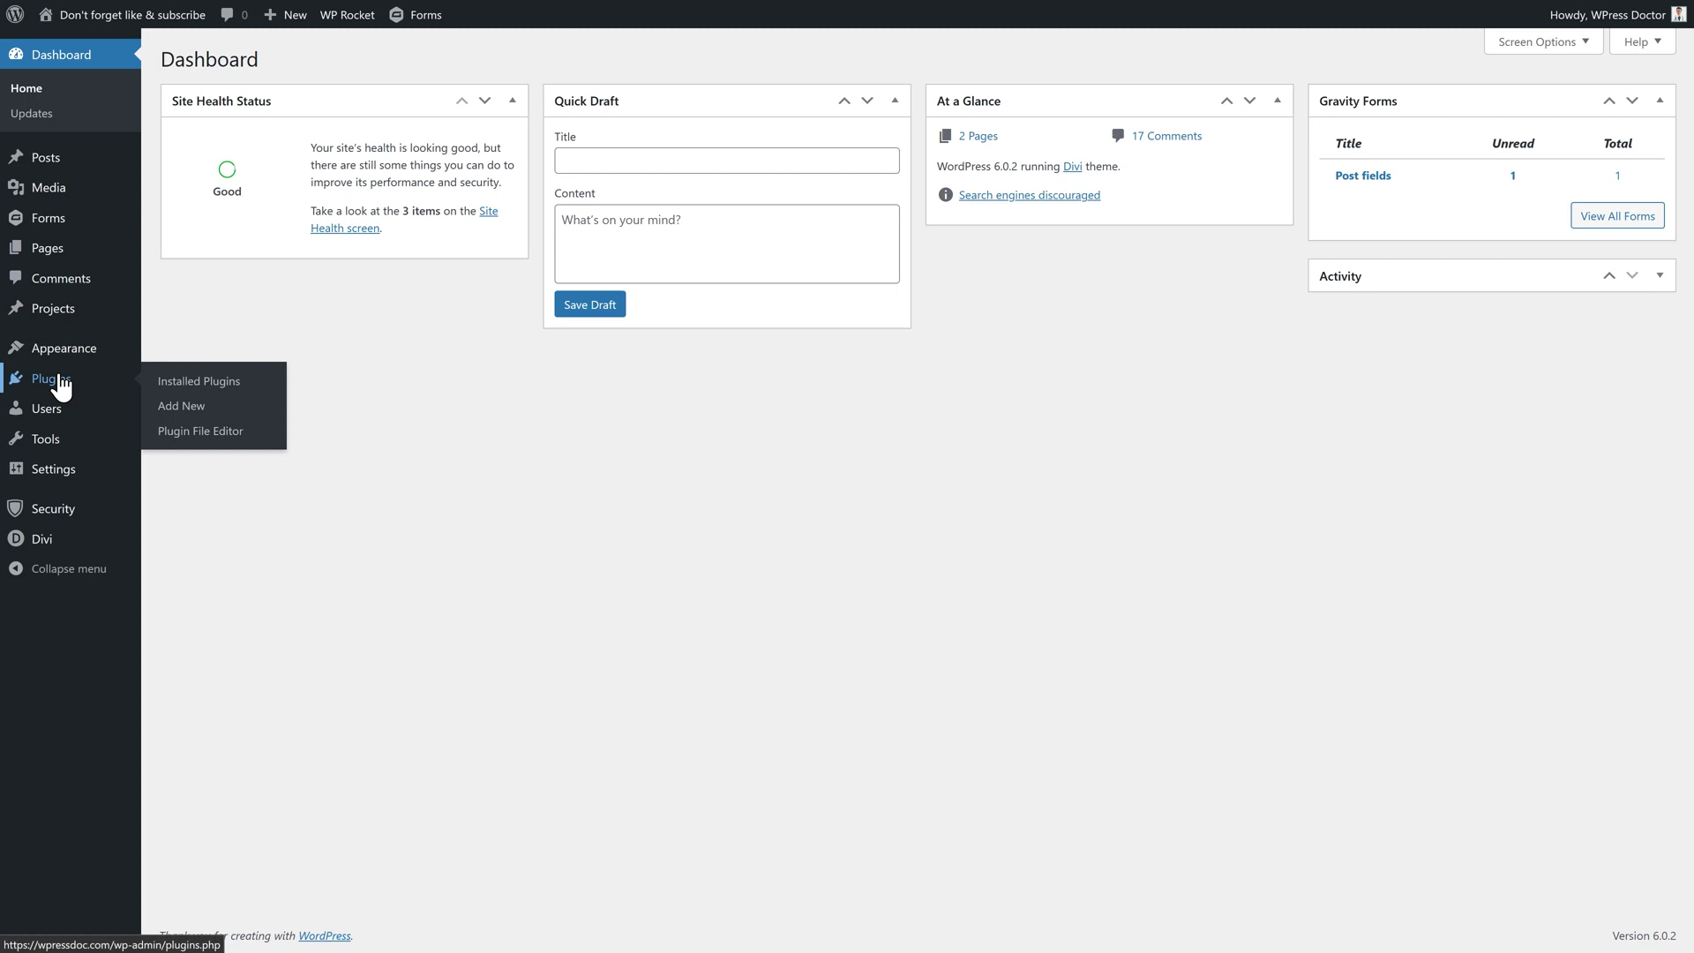
left_click(182, 407)
type("child theme")
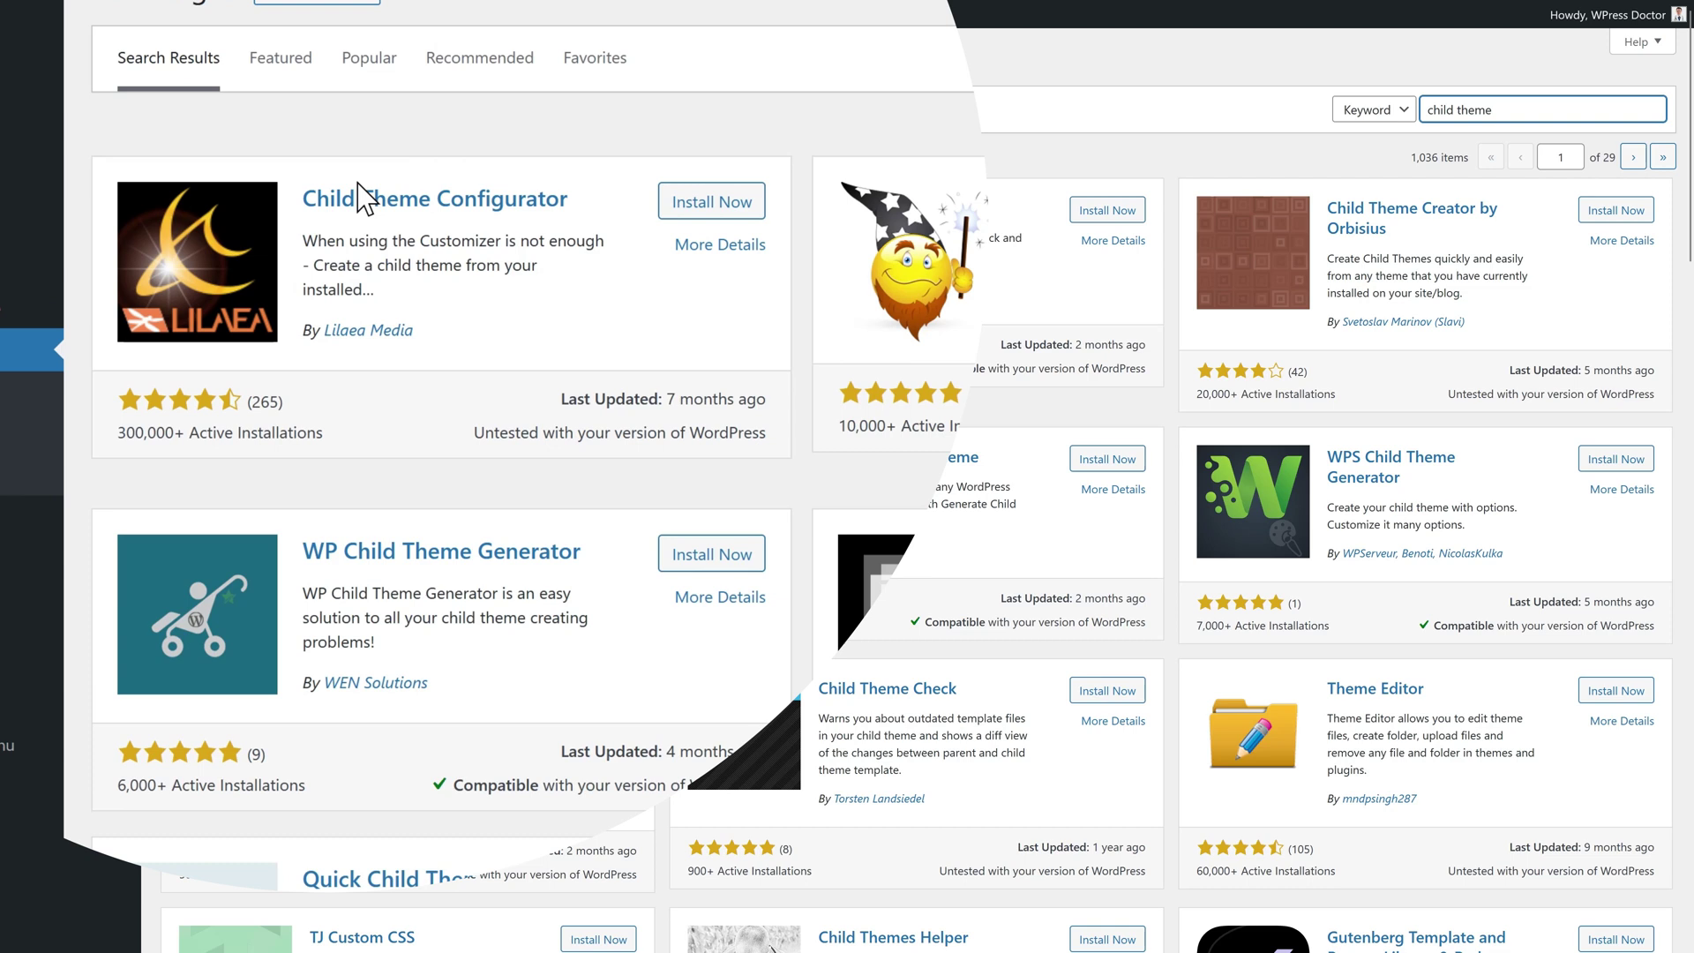
left_click_drag(501, 208, 322, 209)
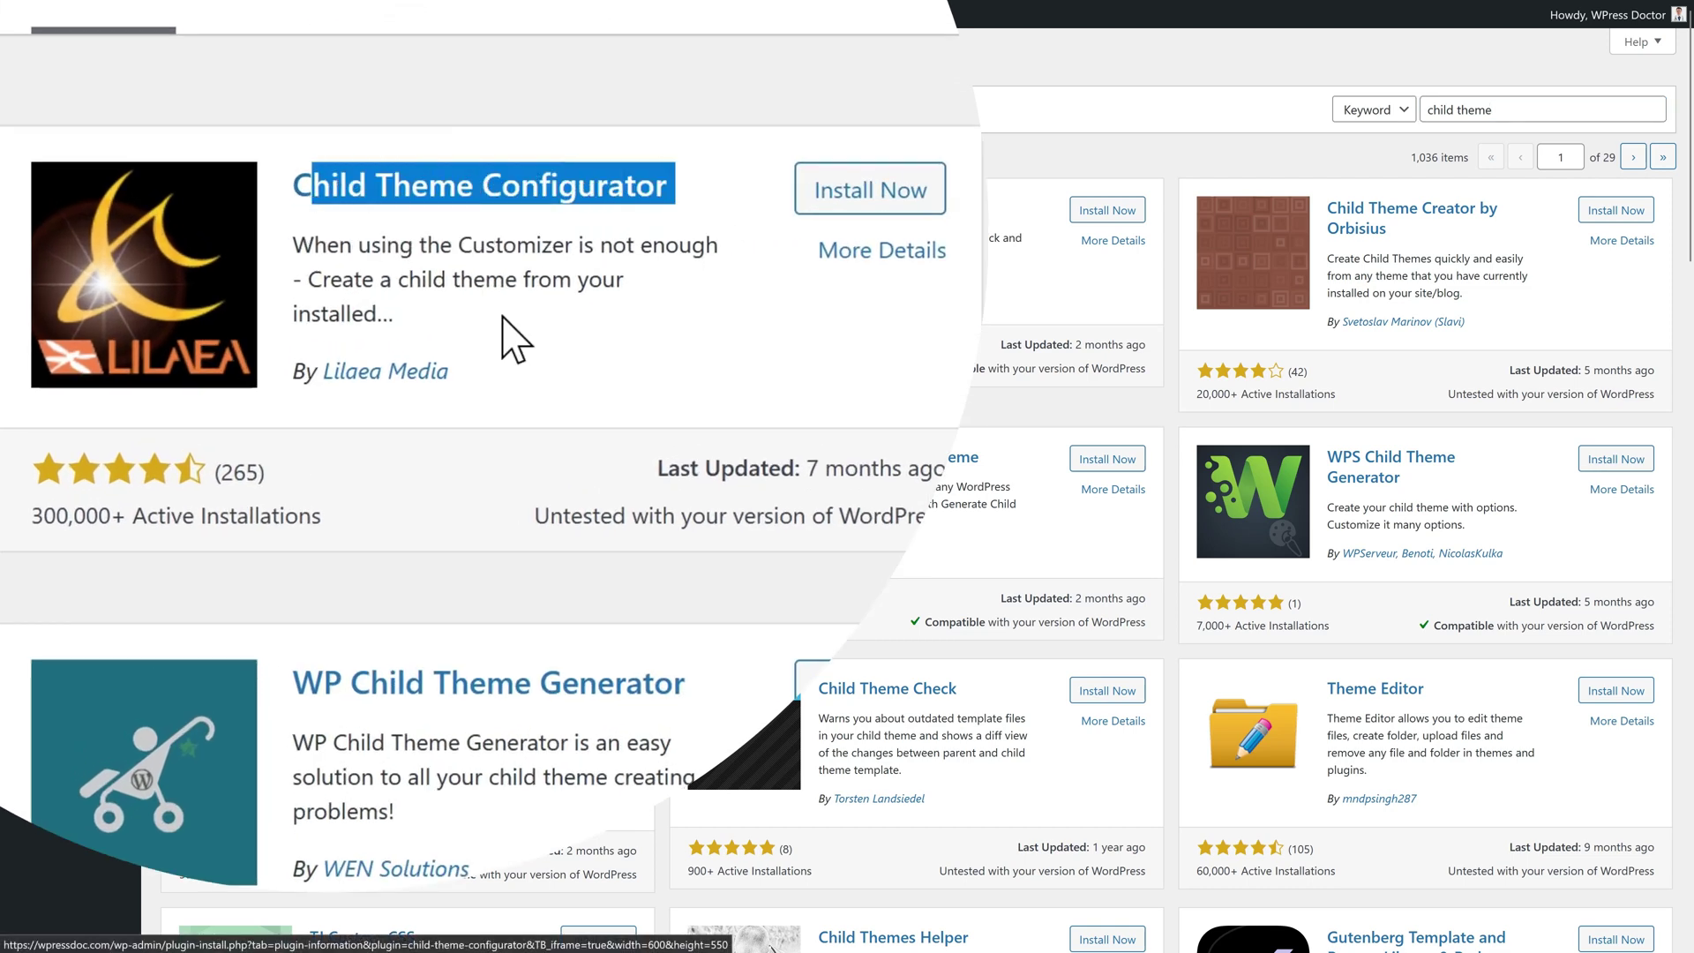
left_click_drag(450, 372, 333, 371)
left_click(915, 189)
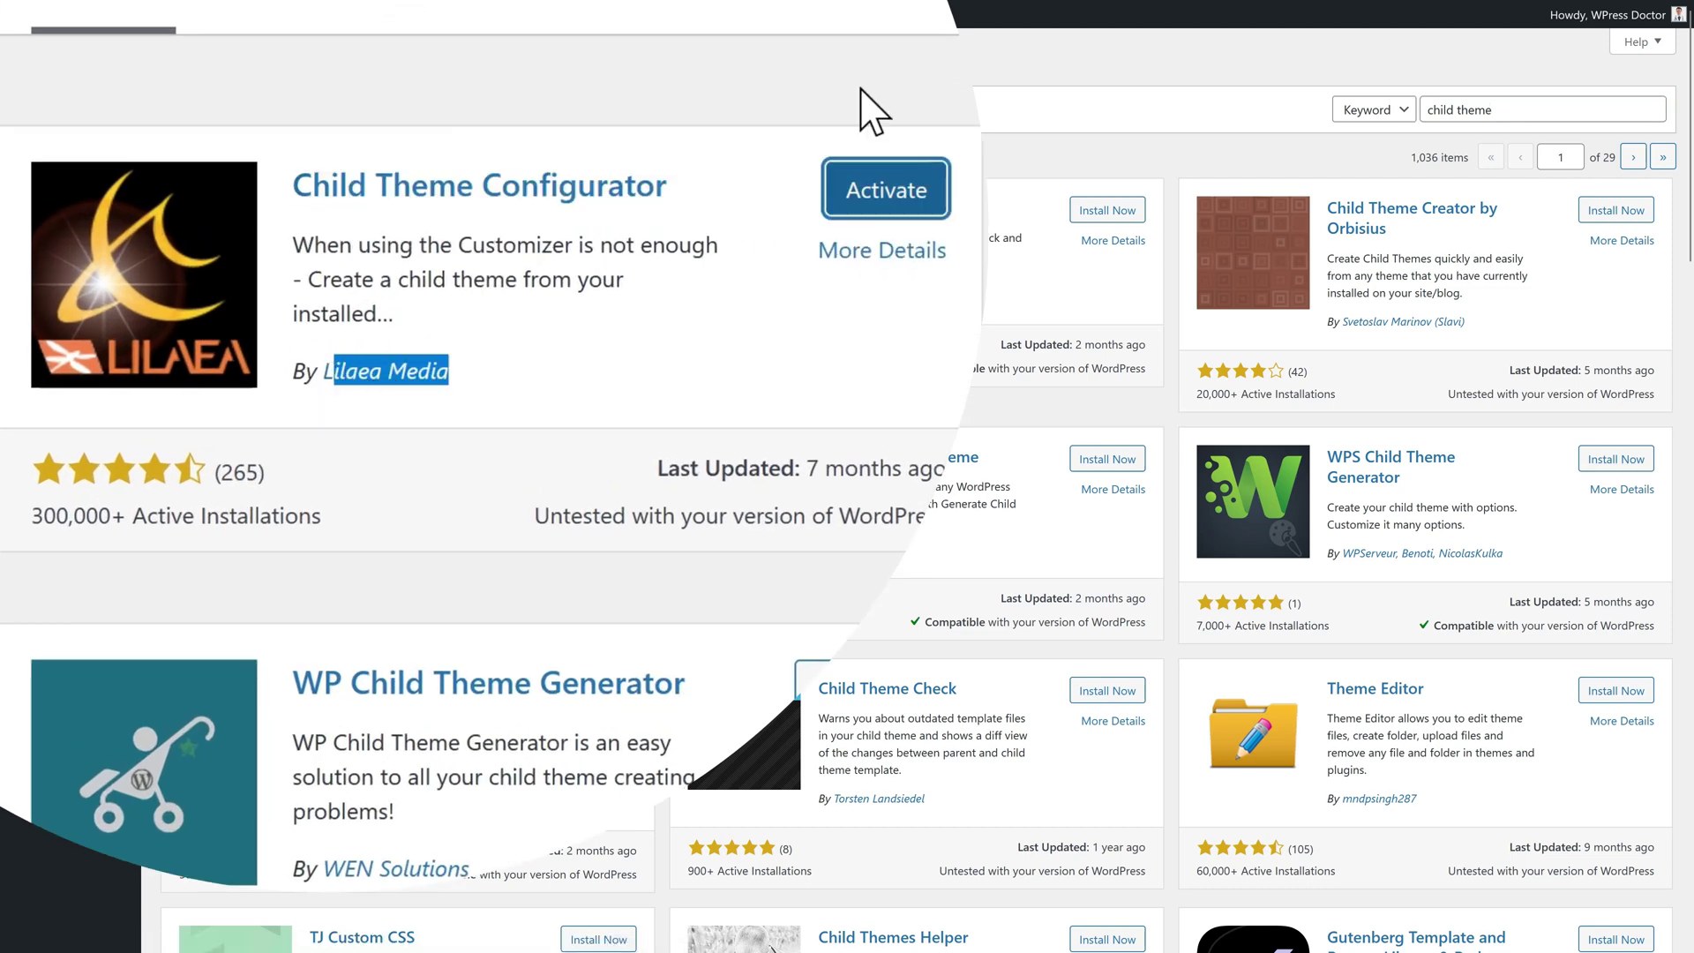
left_click(880, 192)
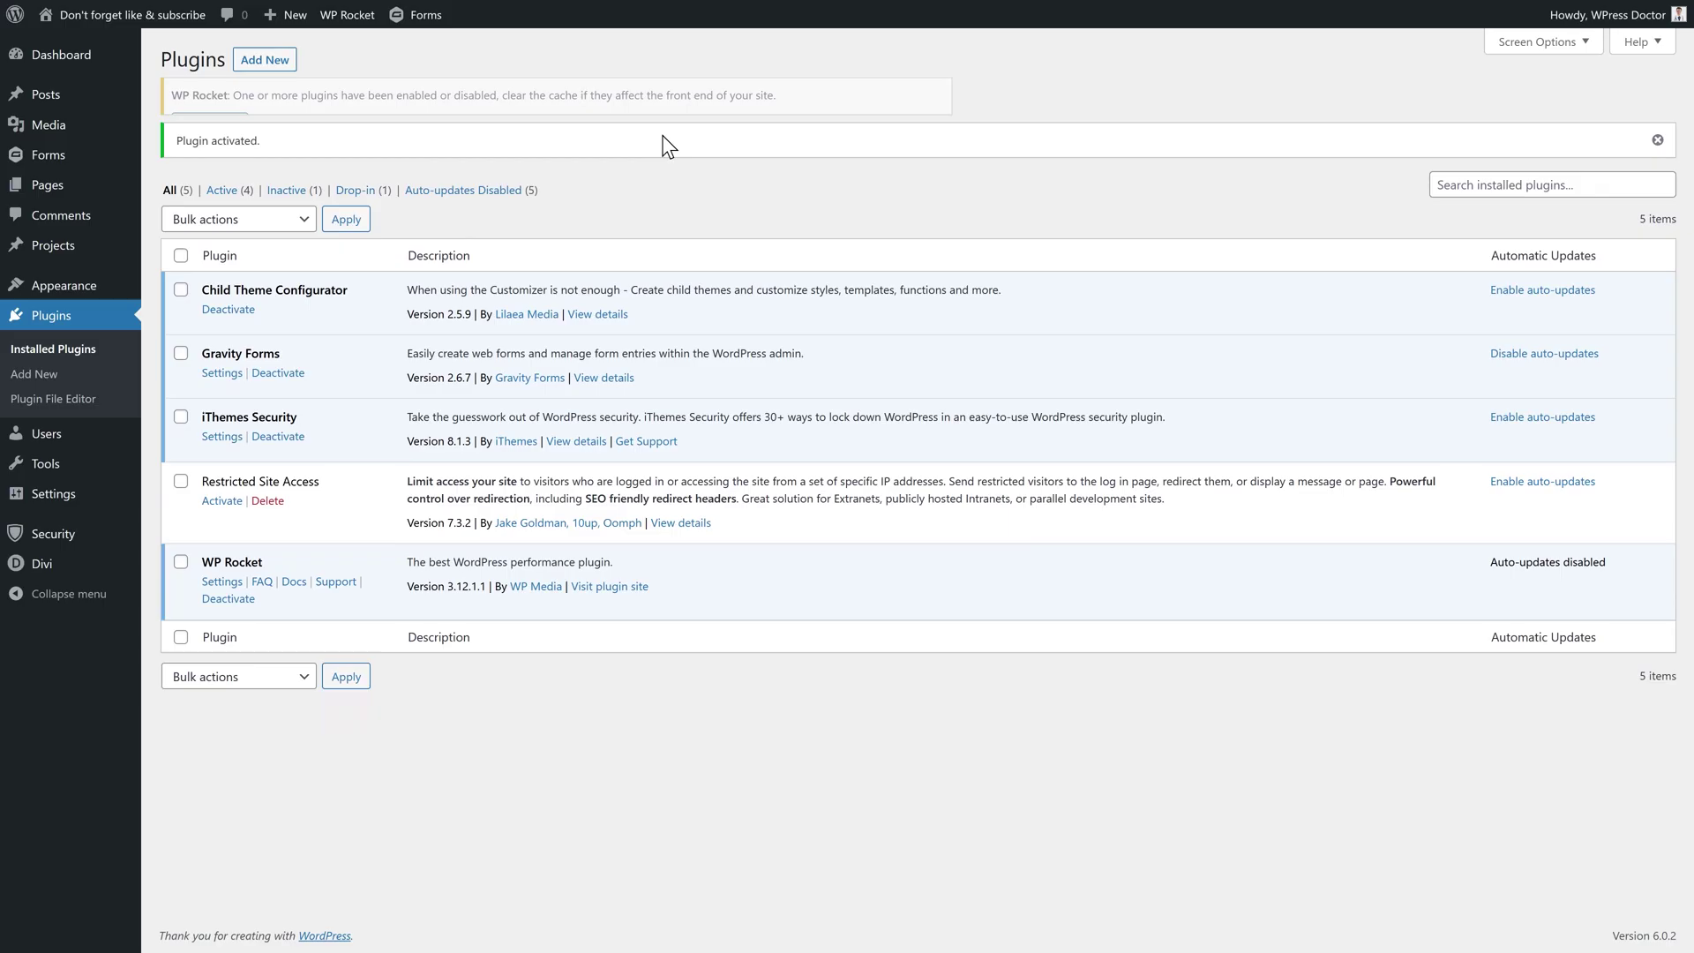
- Go to Tools > Child Themes and expand the parent theme list showing Divi
mouse_move(79, 474)
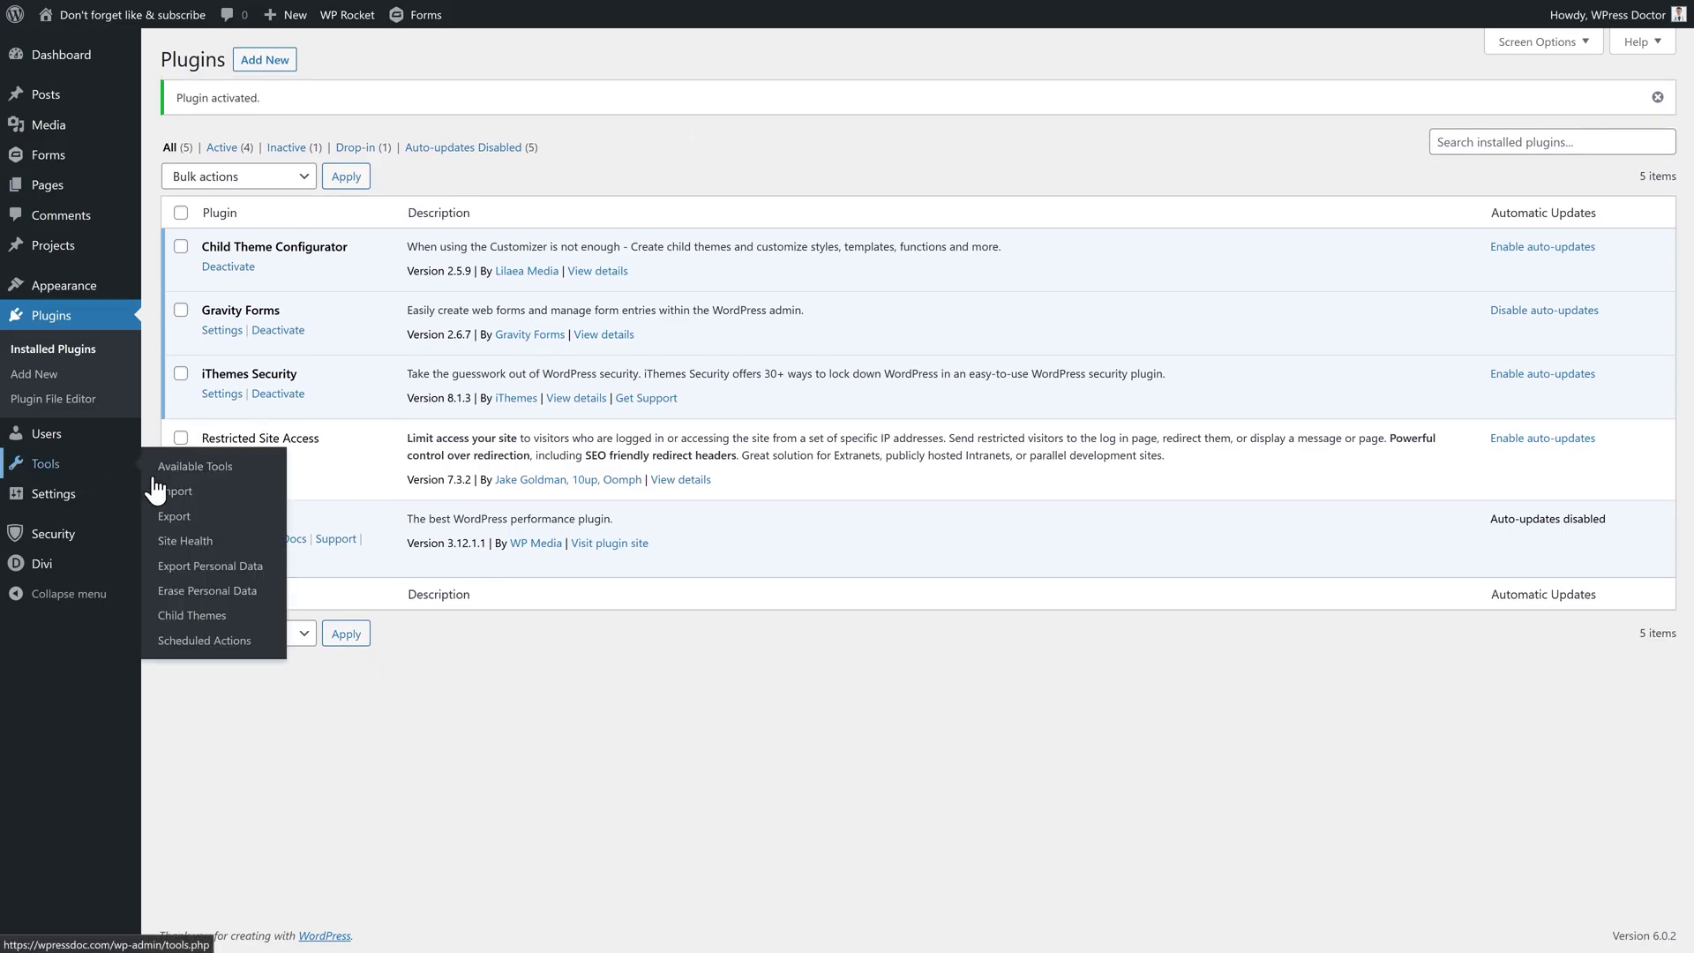
left_click(194, 618)
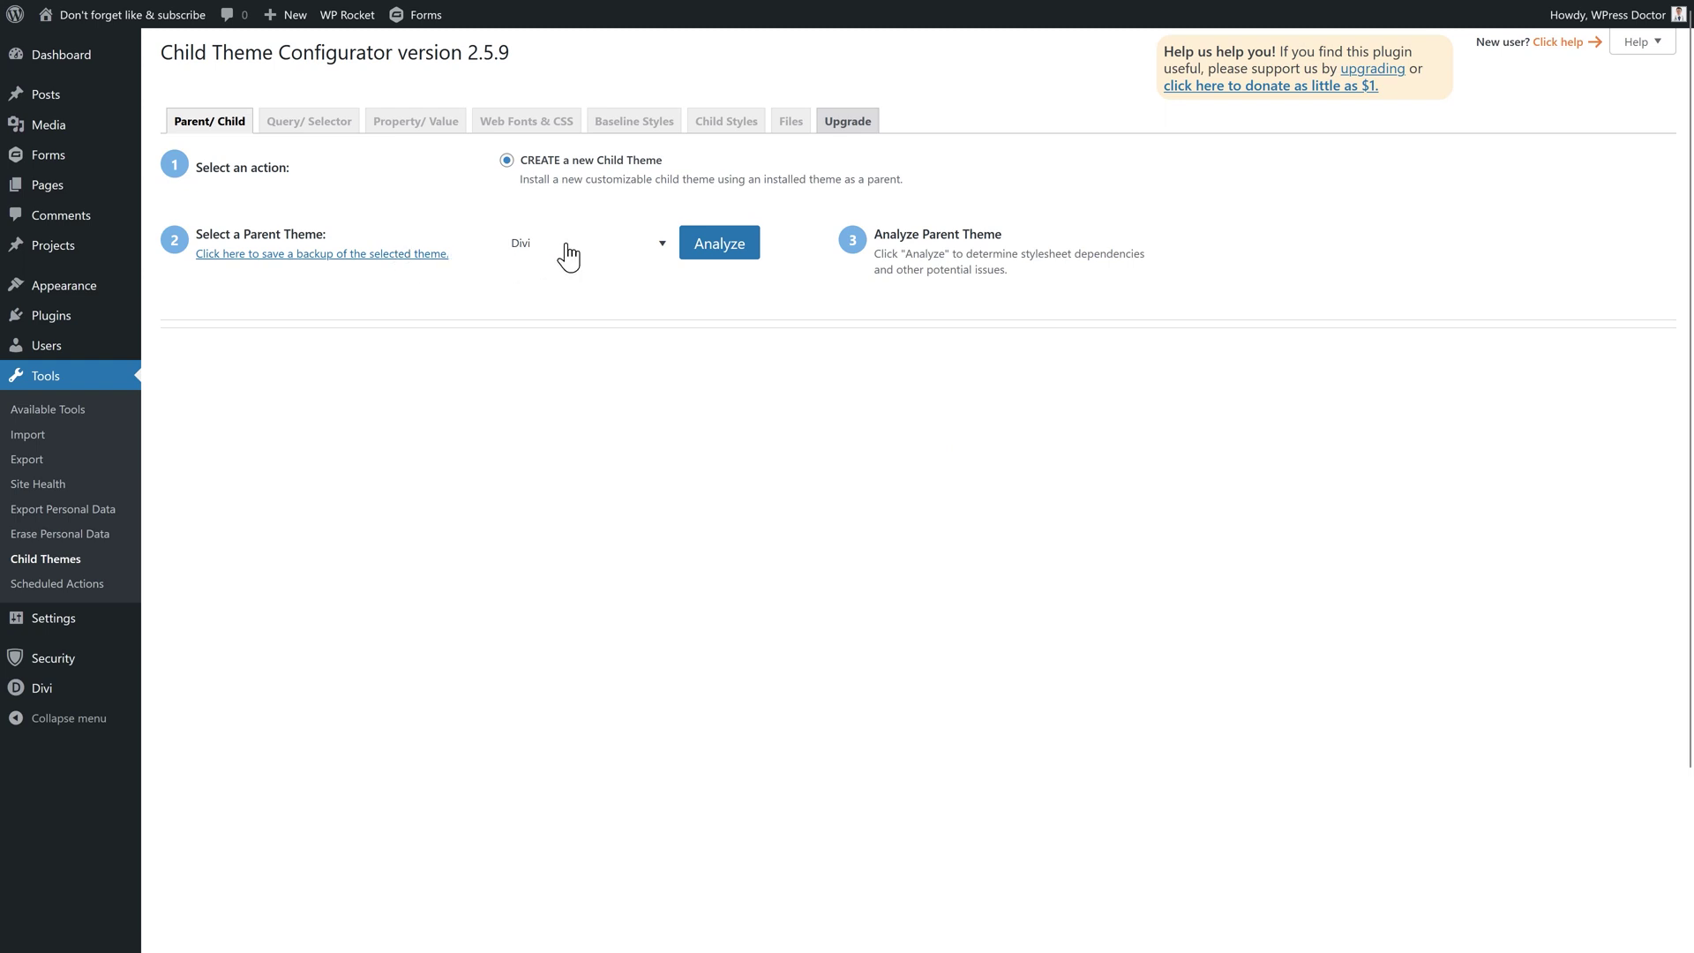
left_click(567, 256)
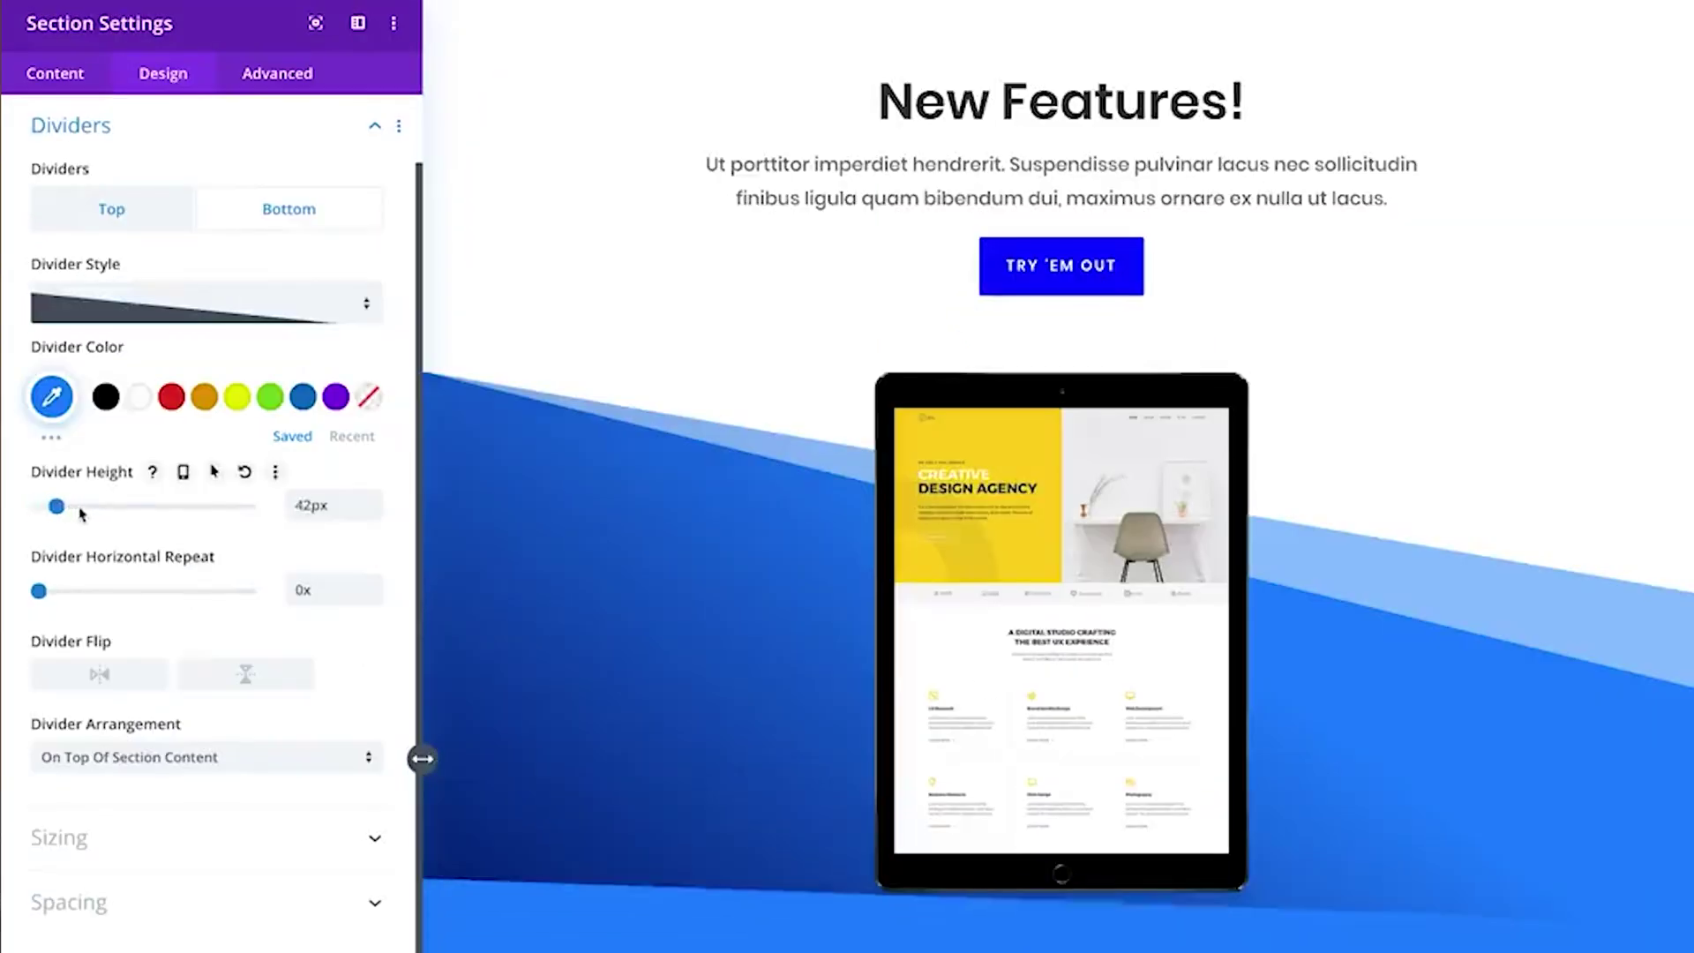
left_click_drag(53, 499, 125, 500)
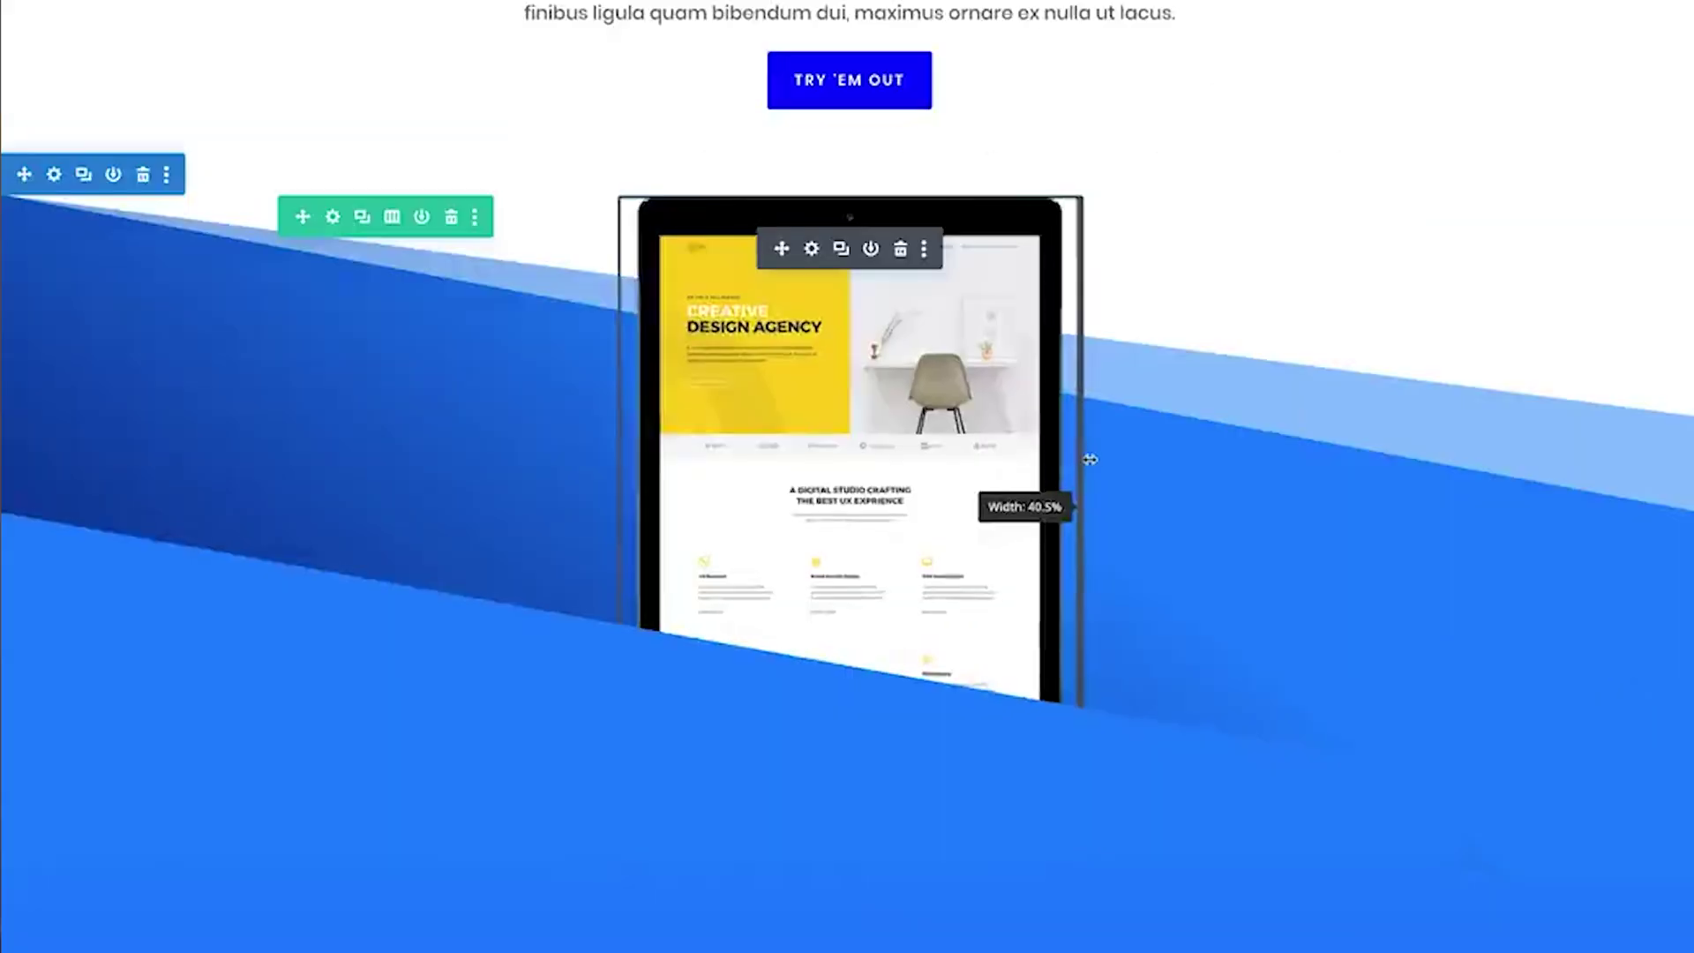
left_click_drag(1091, 459, 1214, 461)
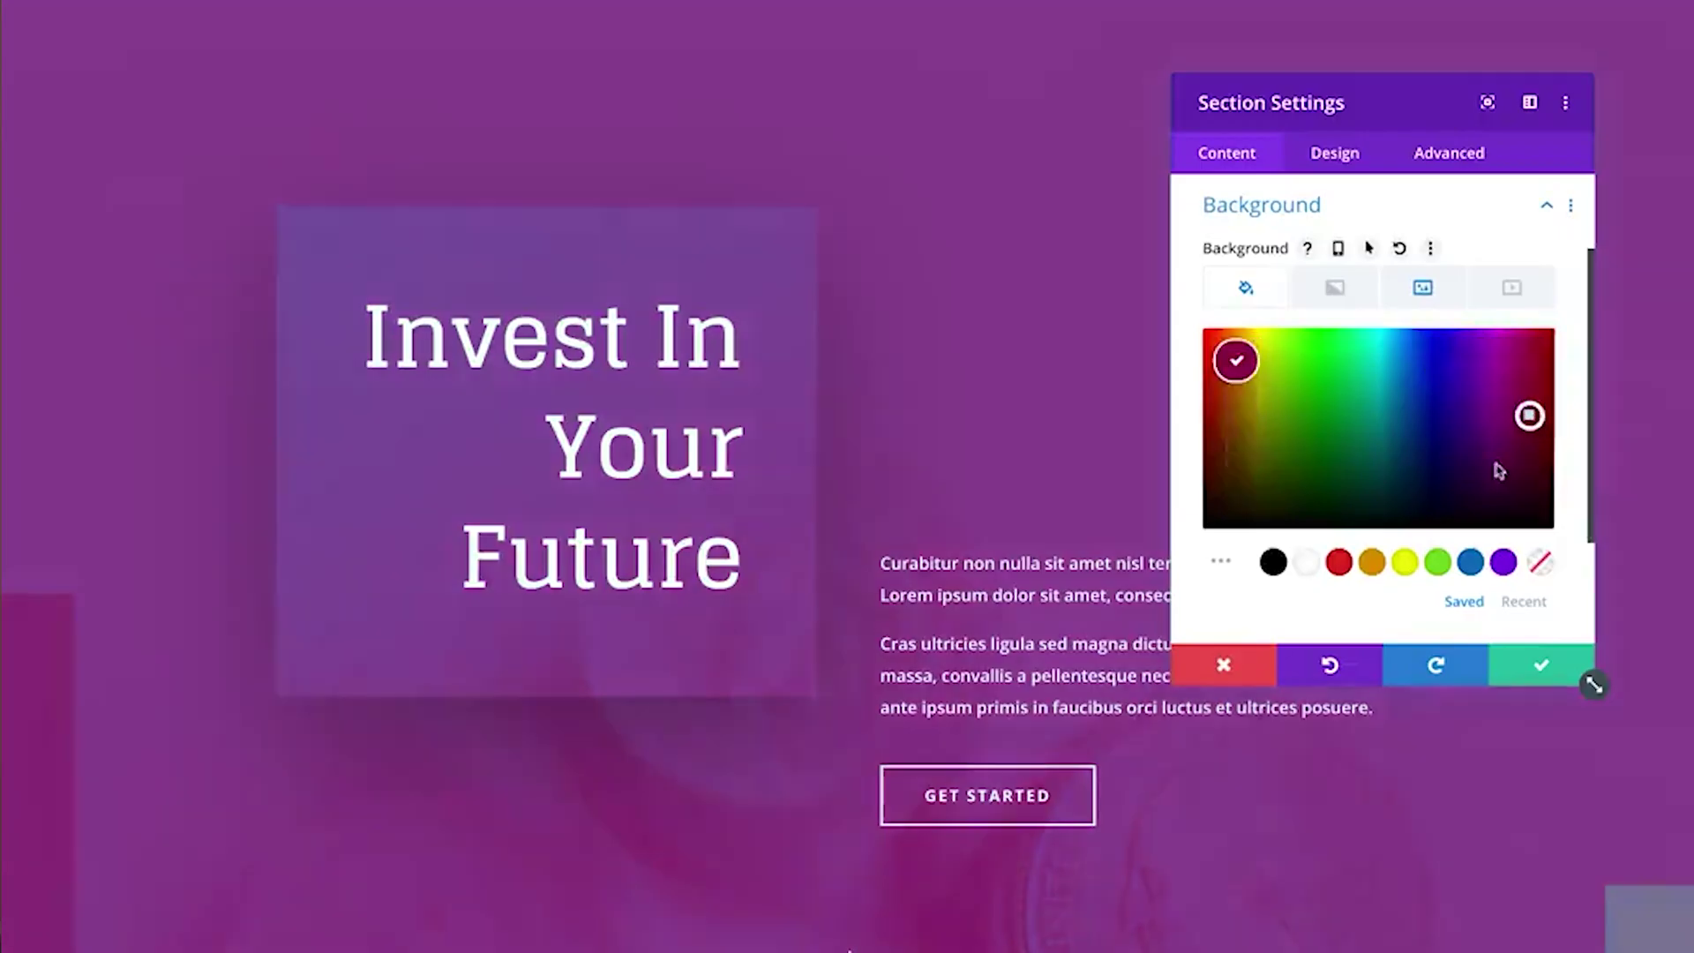
left_click_drag(1497, 473, 1426, 500)
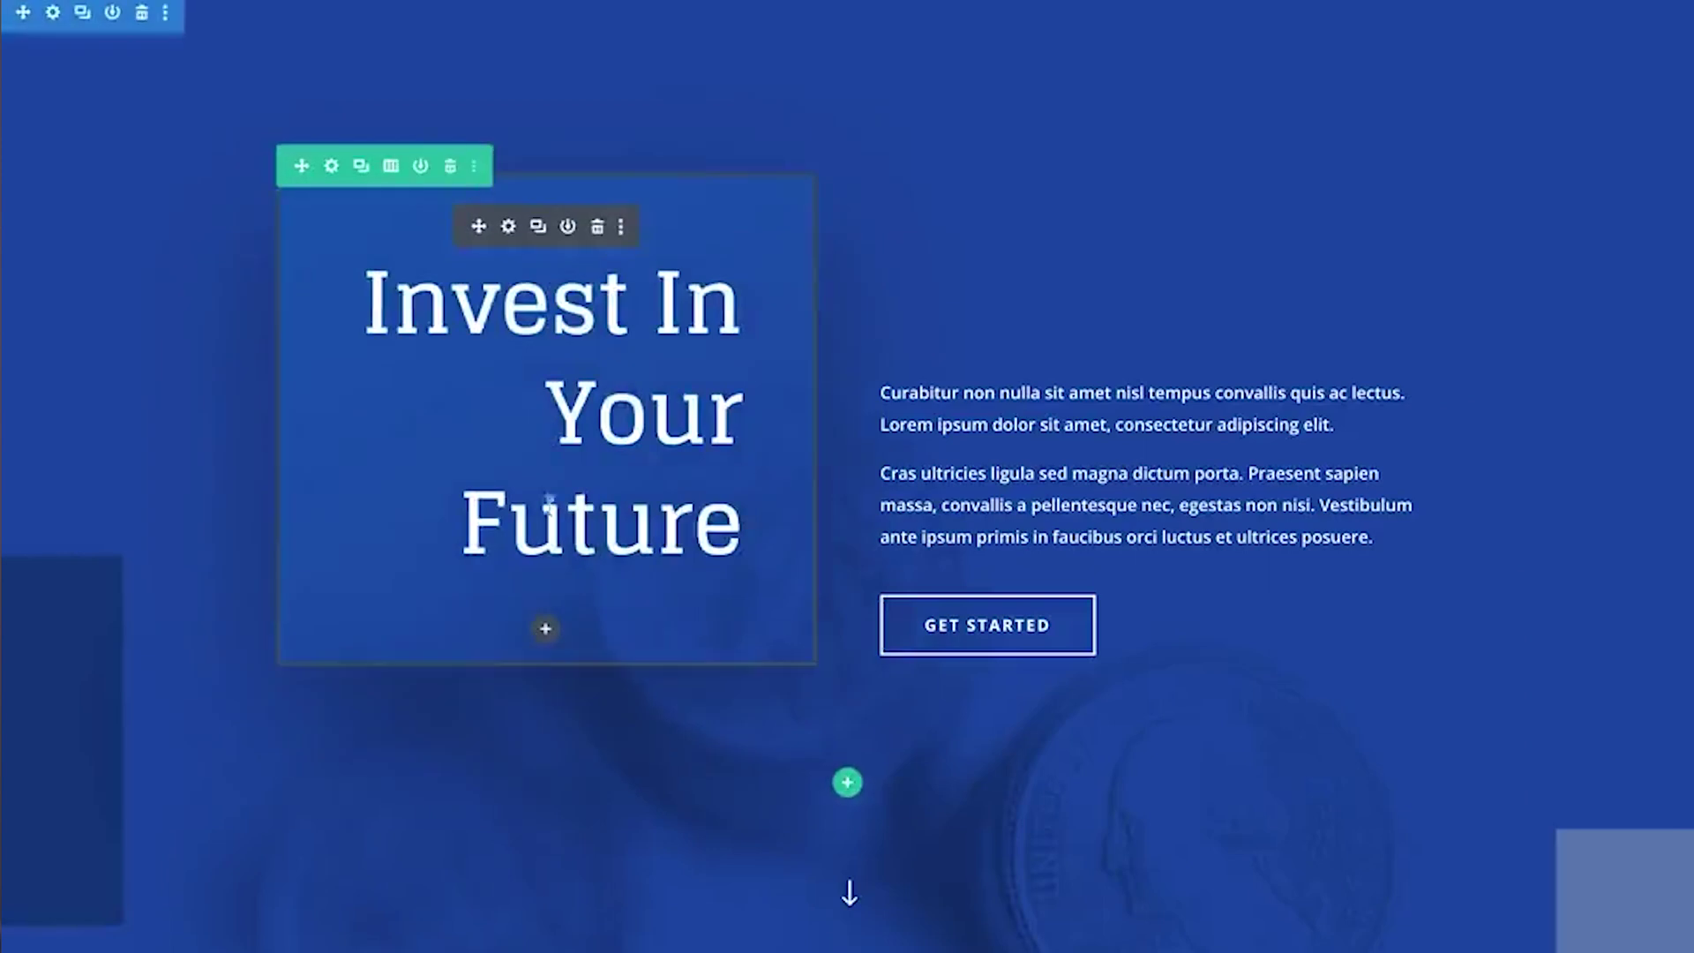
left_click_drag(521, 661, 507, 820)
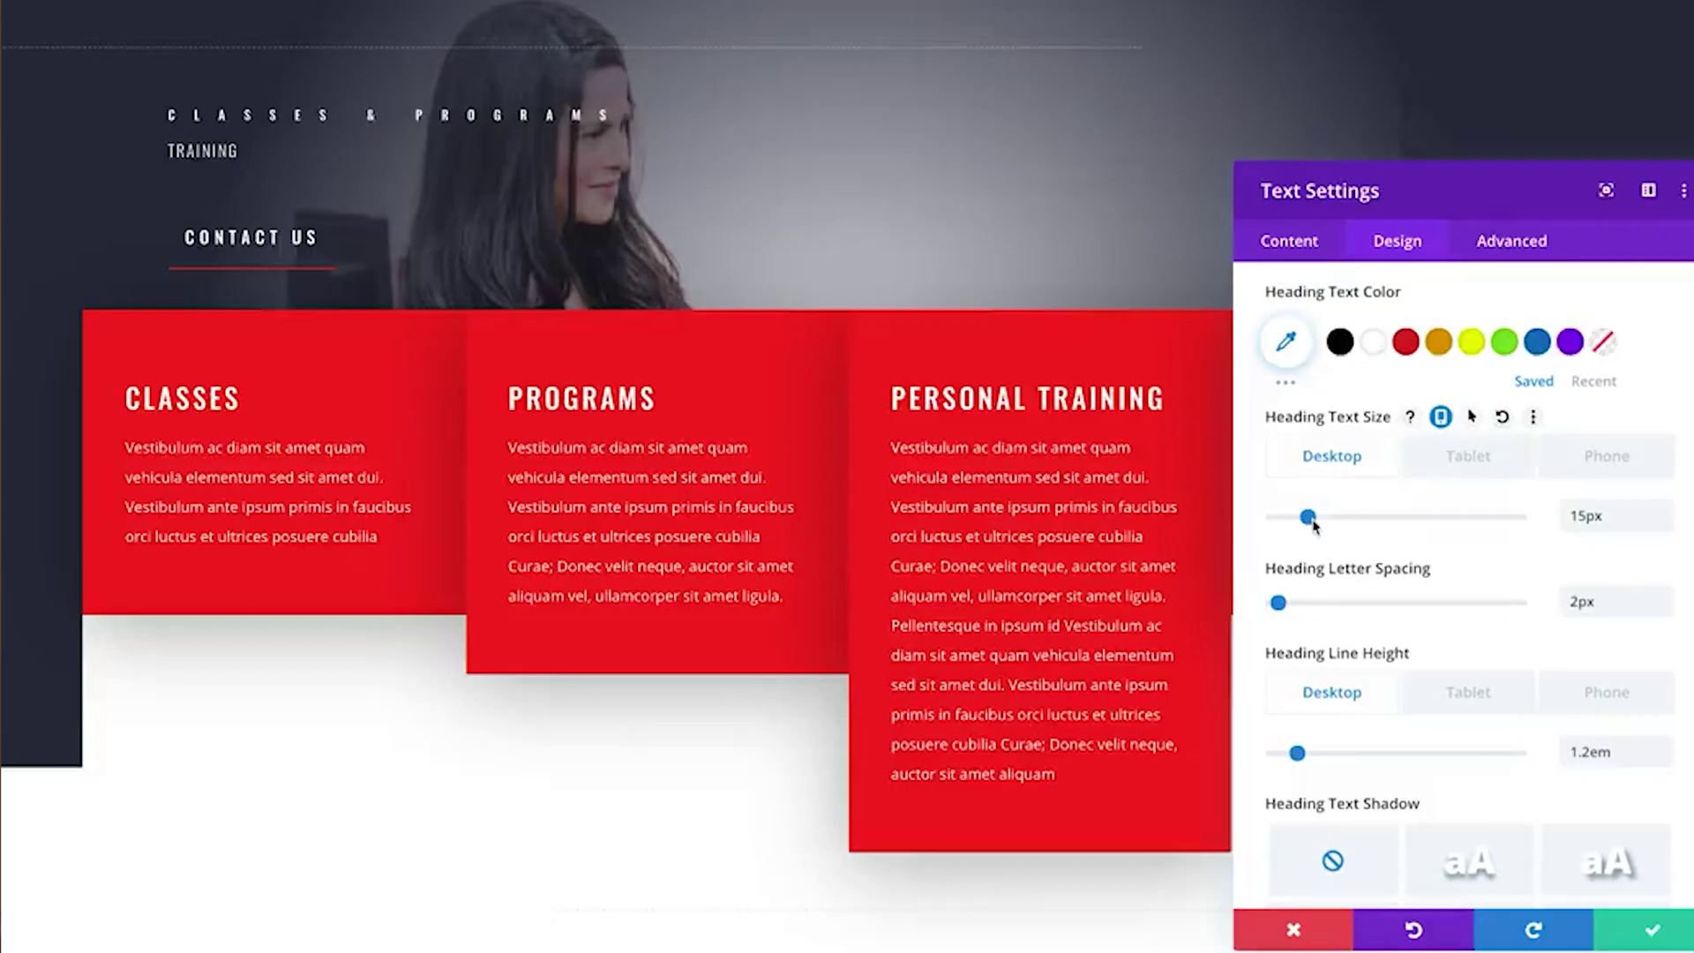
left_click_drag(1410, 528, 1518, 517)
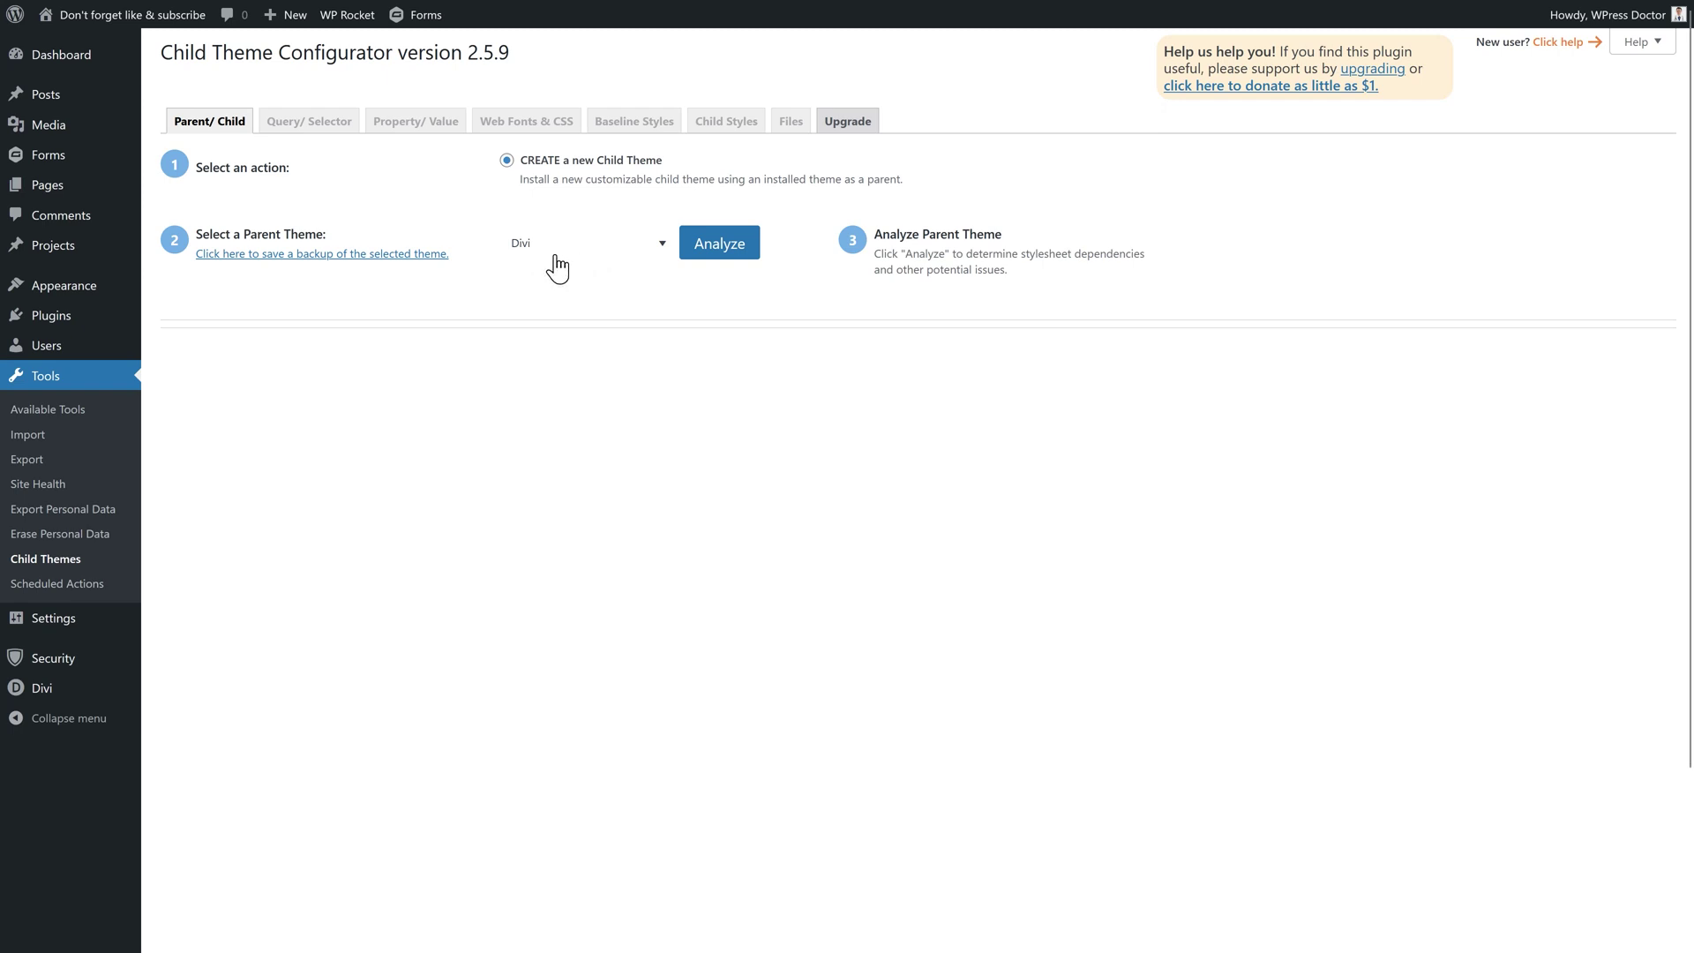
- Analyze Divi as the parent and rename the directory from Divi-child to WPress-Doctor
left_click(728, 253)
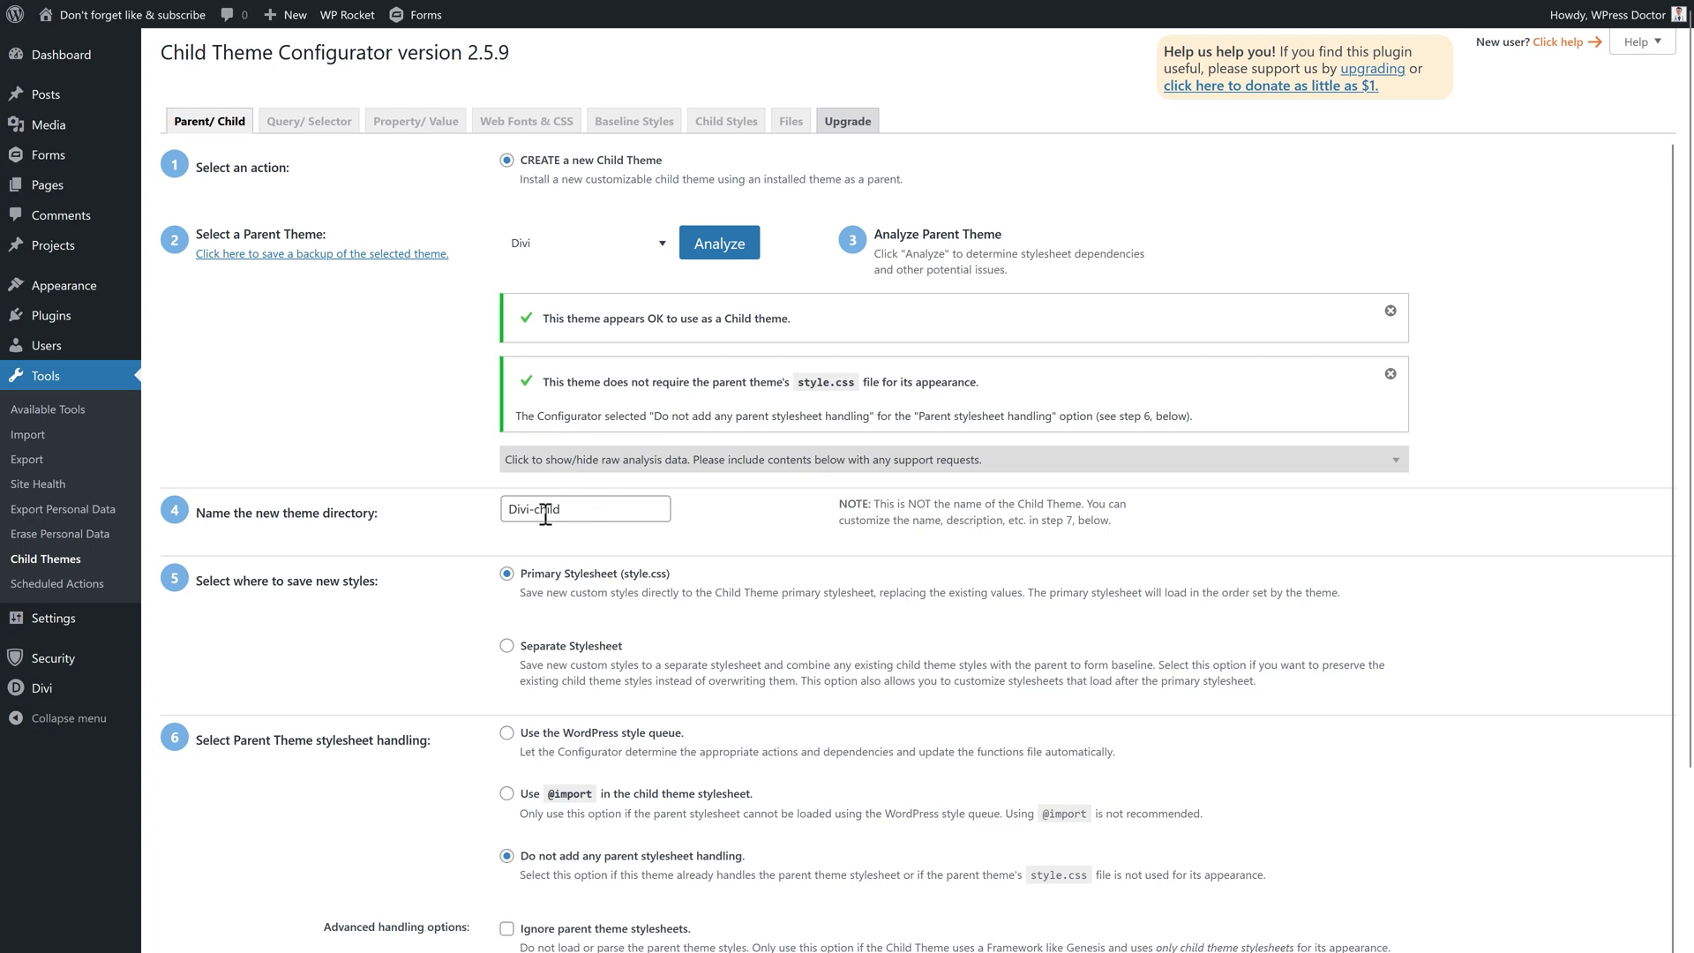
left_click(538, 520)
left_click_drag(582, 516, 502, 525)
type("WPress-Doctor")
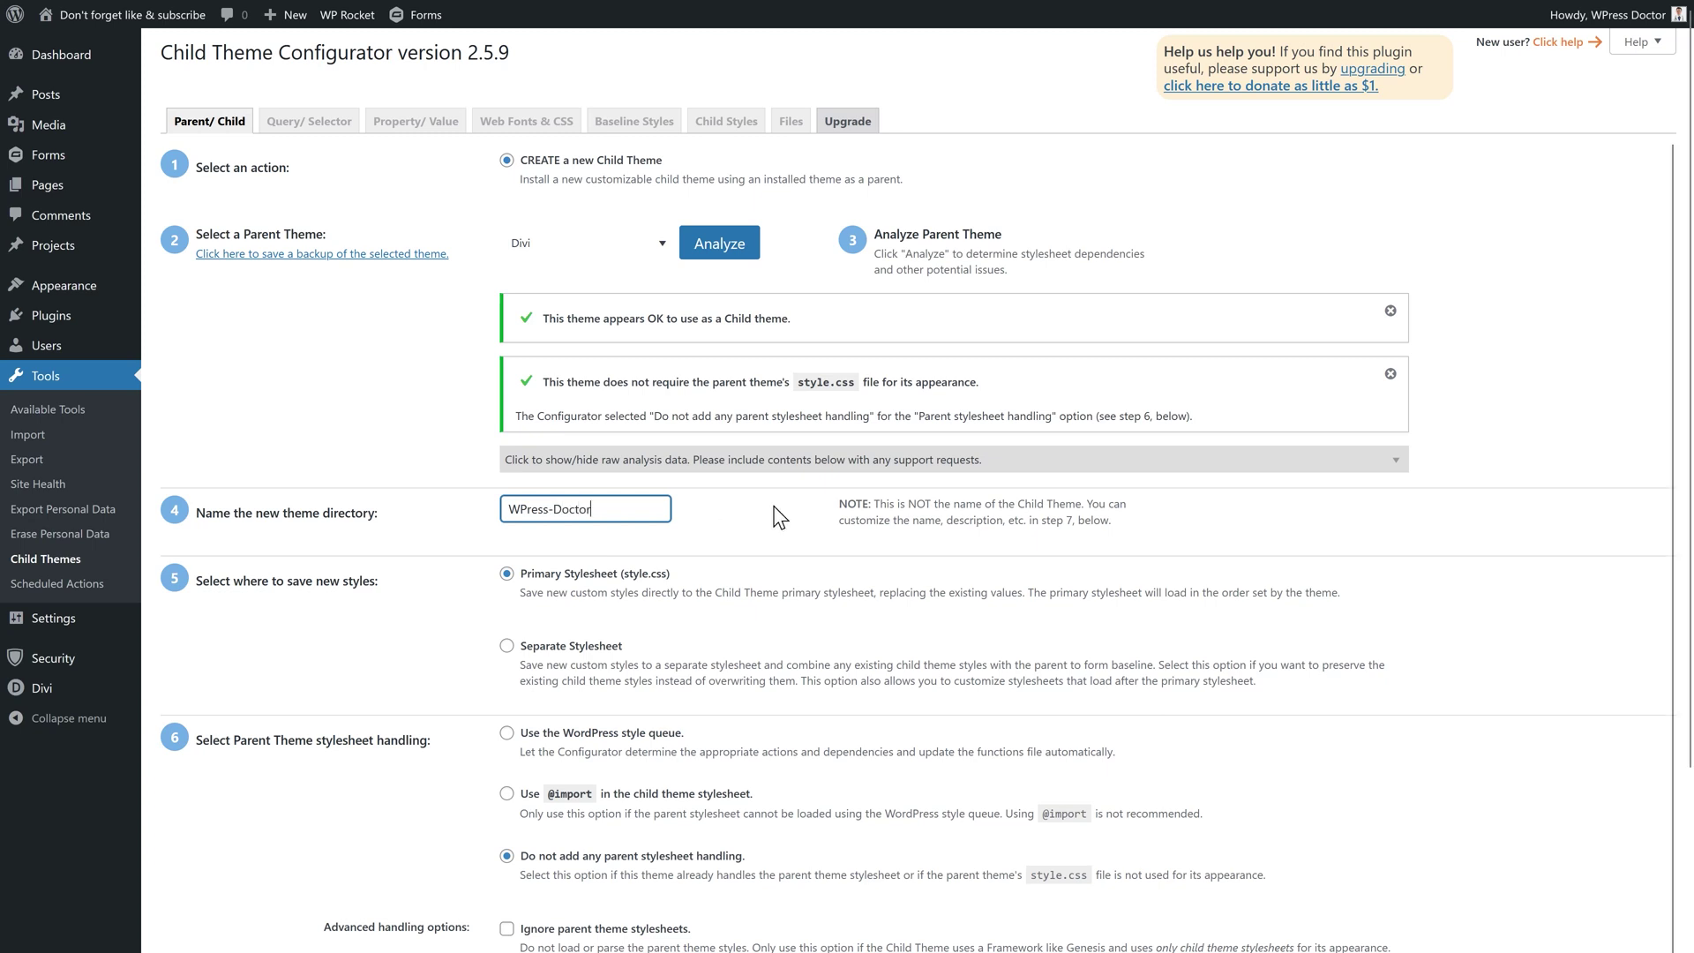
left_click(782, 518)
scroll(776, 521, "down", 2)
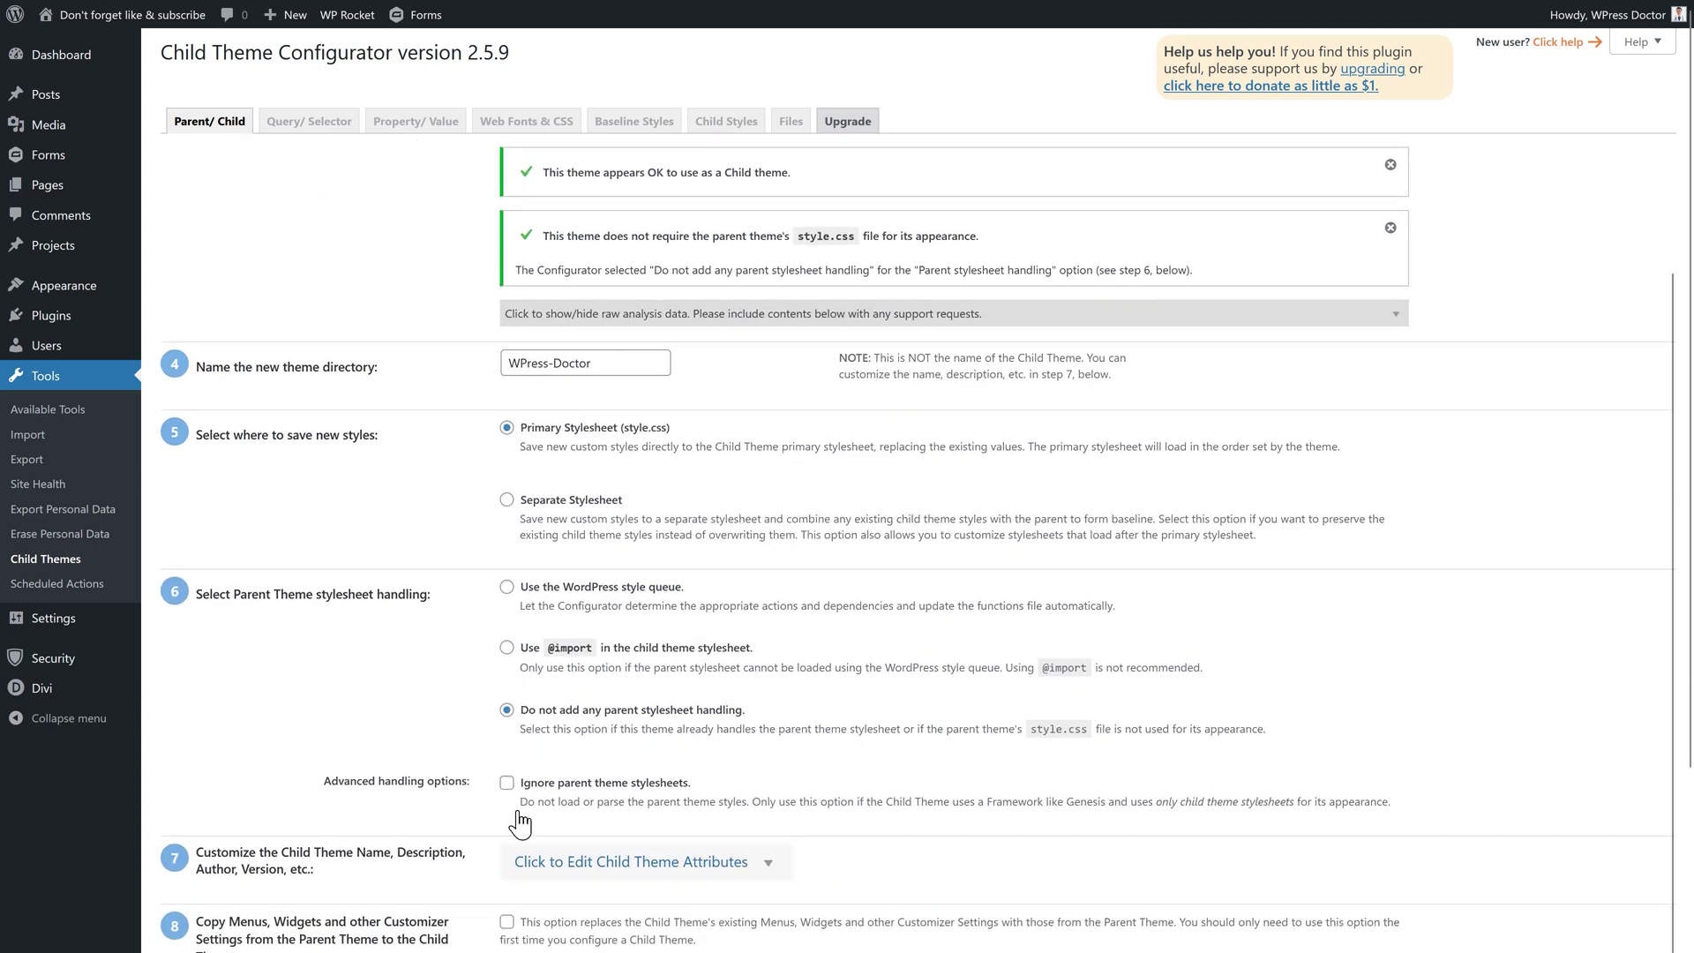
left_click(633, 869)
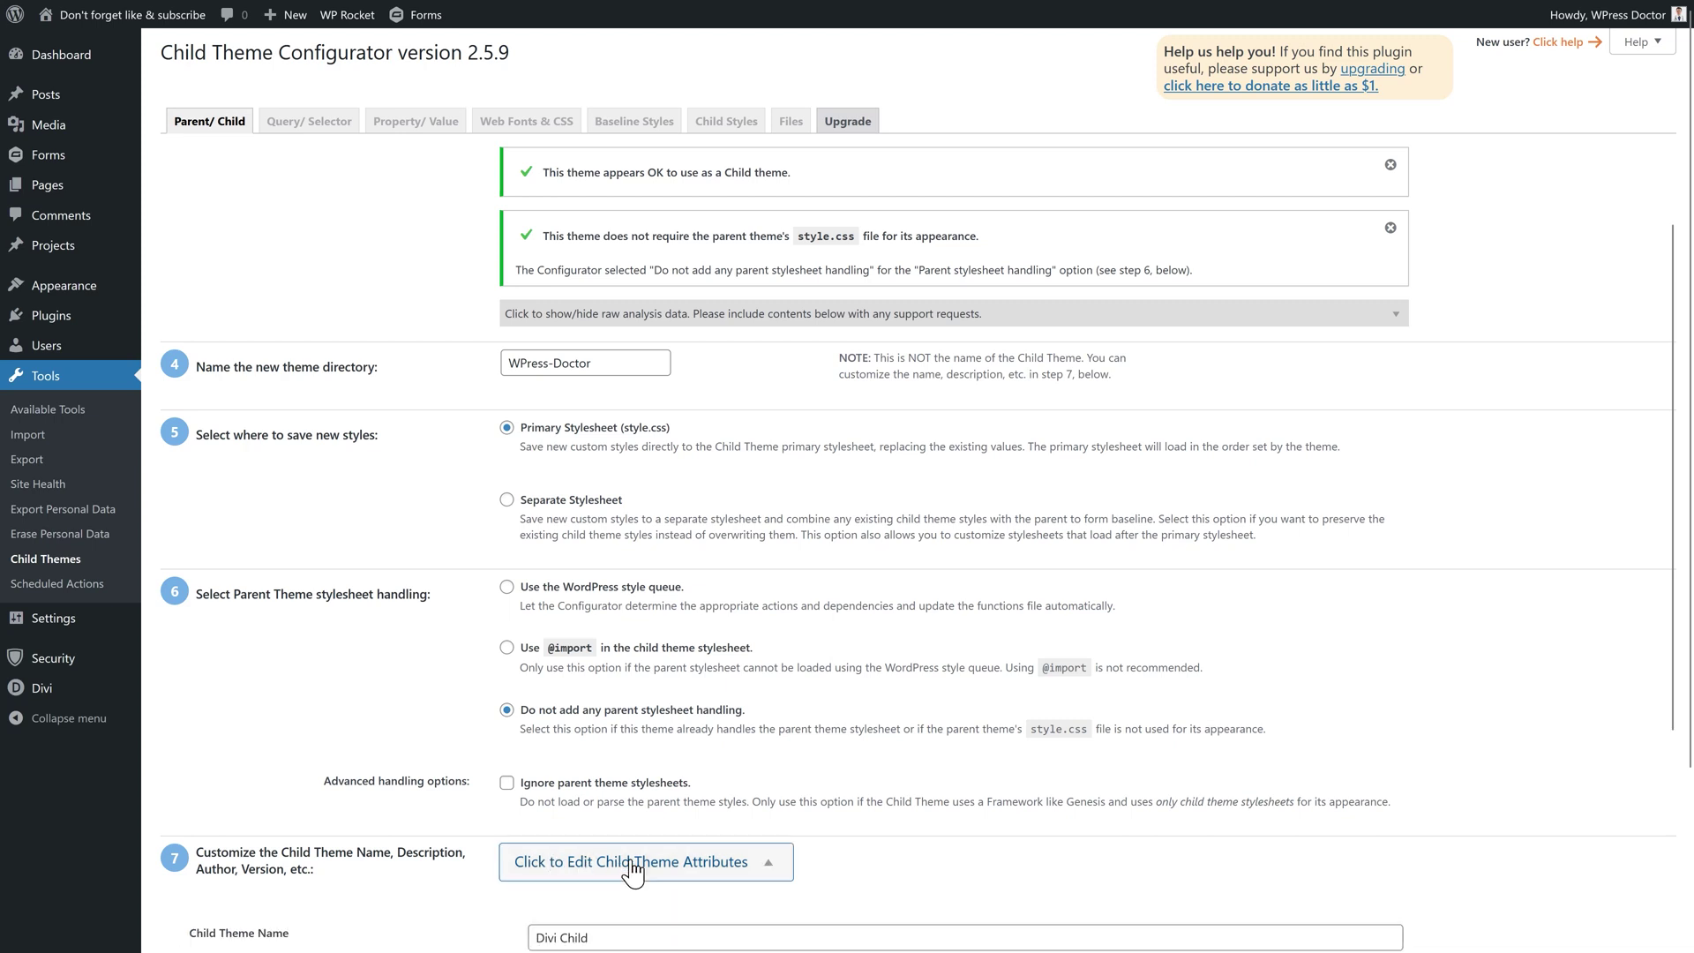
scroll(1512, 533, "down", 6)
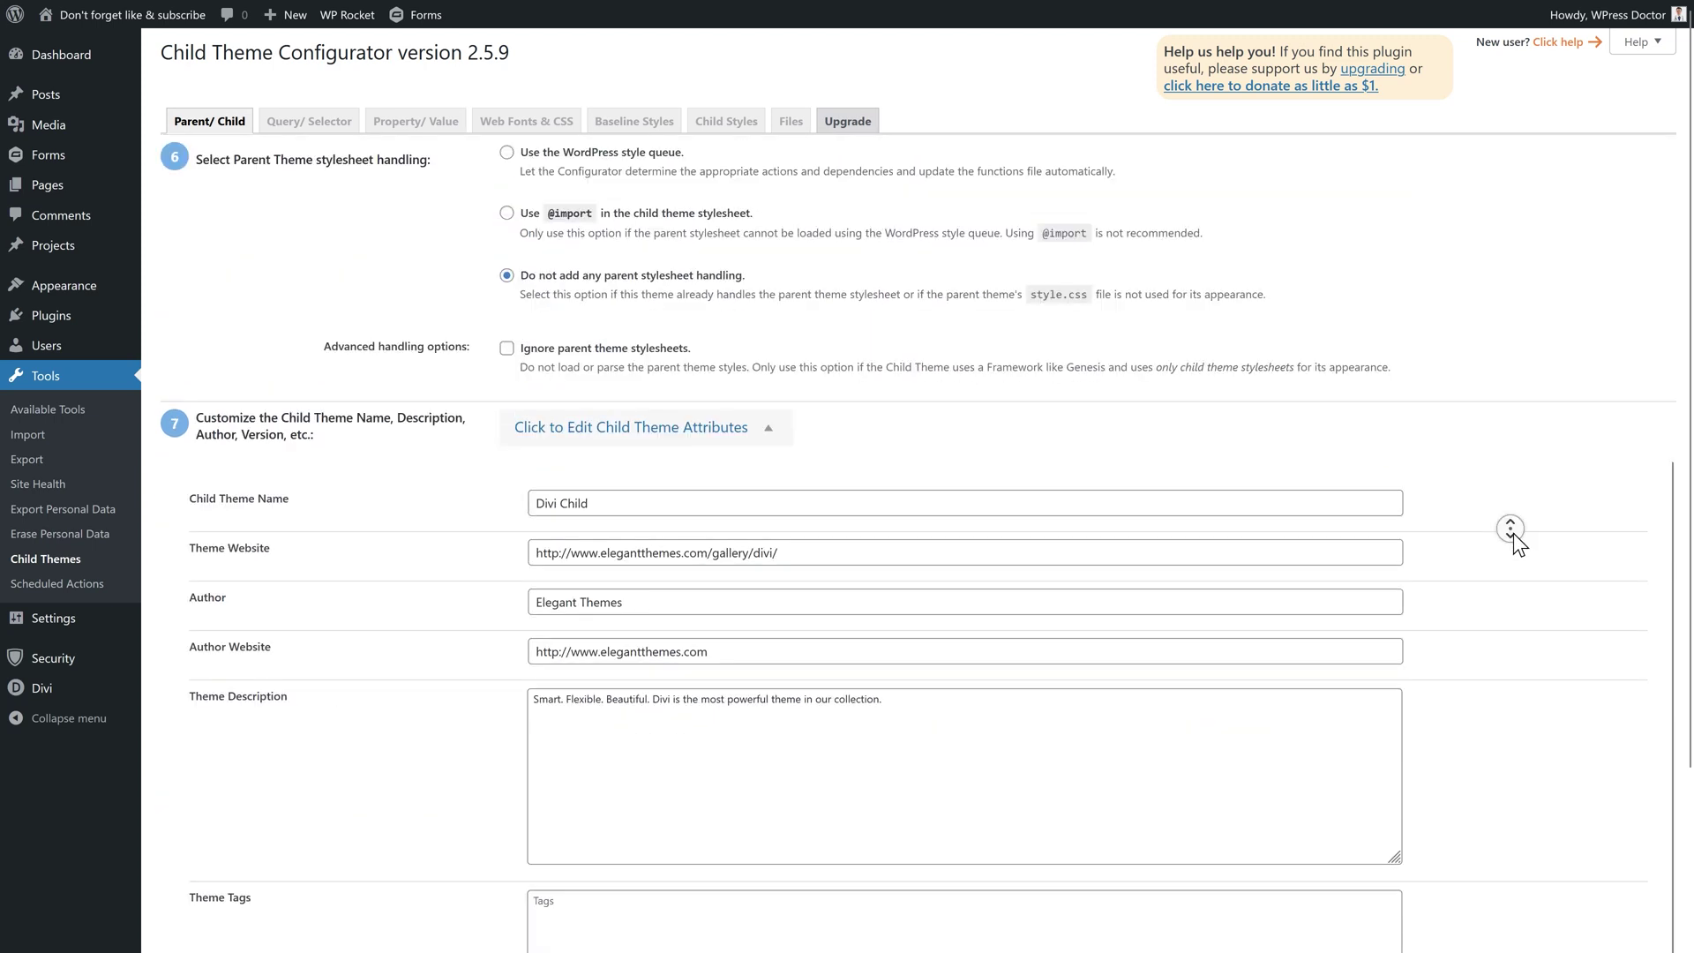
triple_click(651, 510)
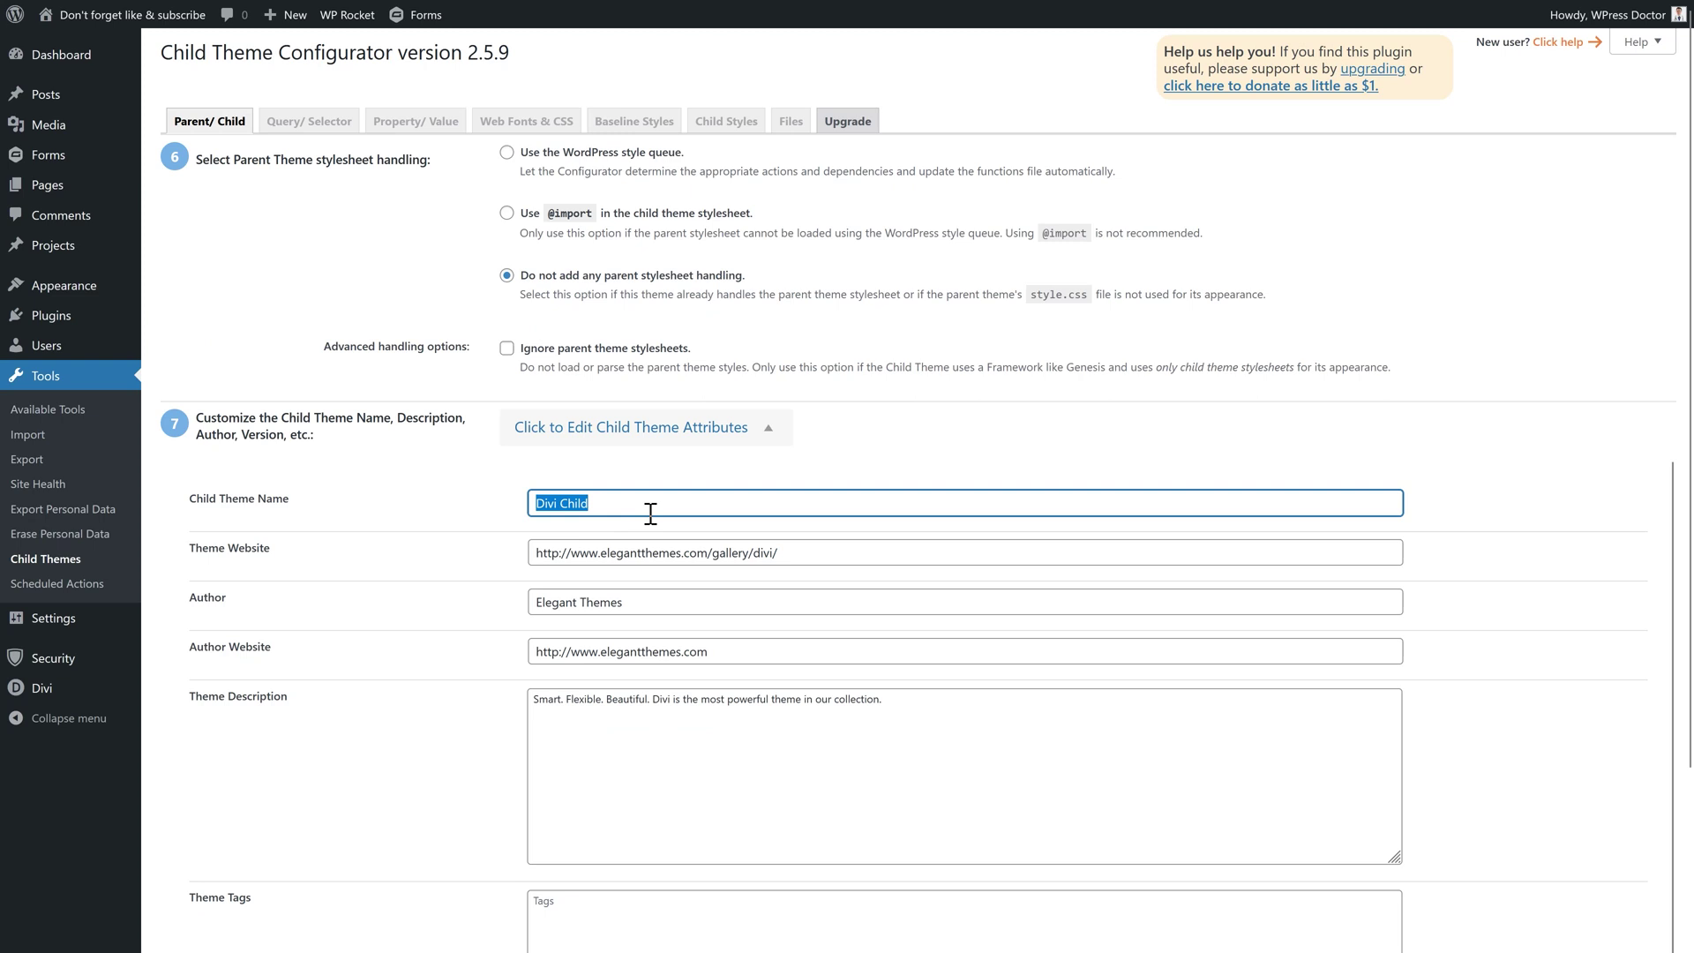
type("Wp")
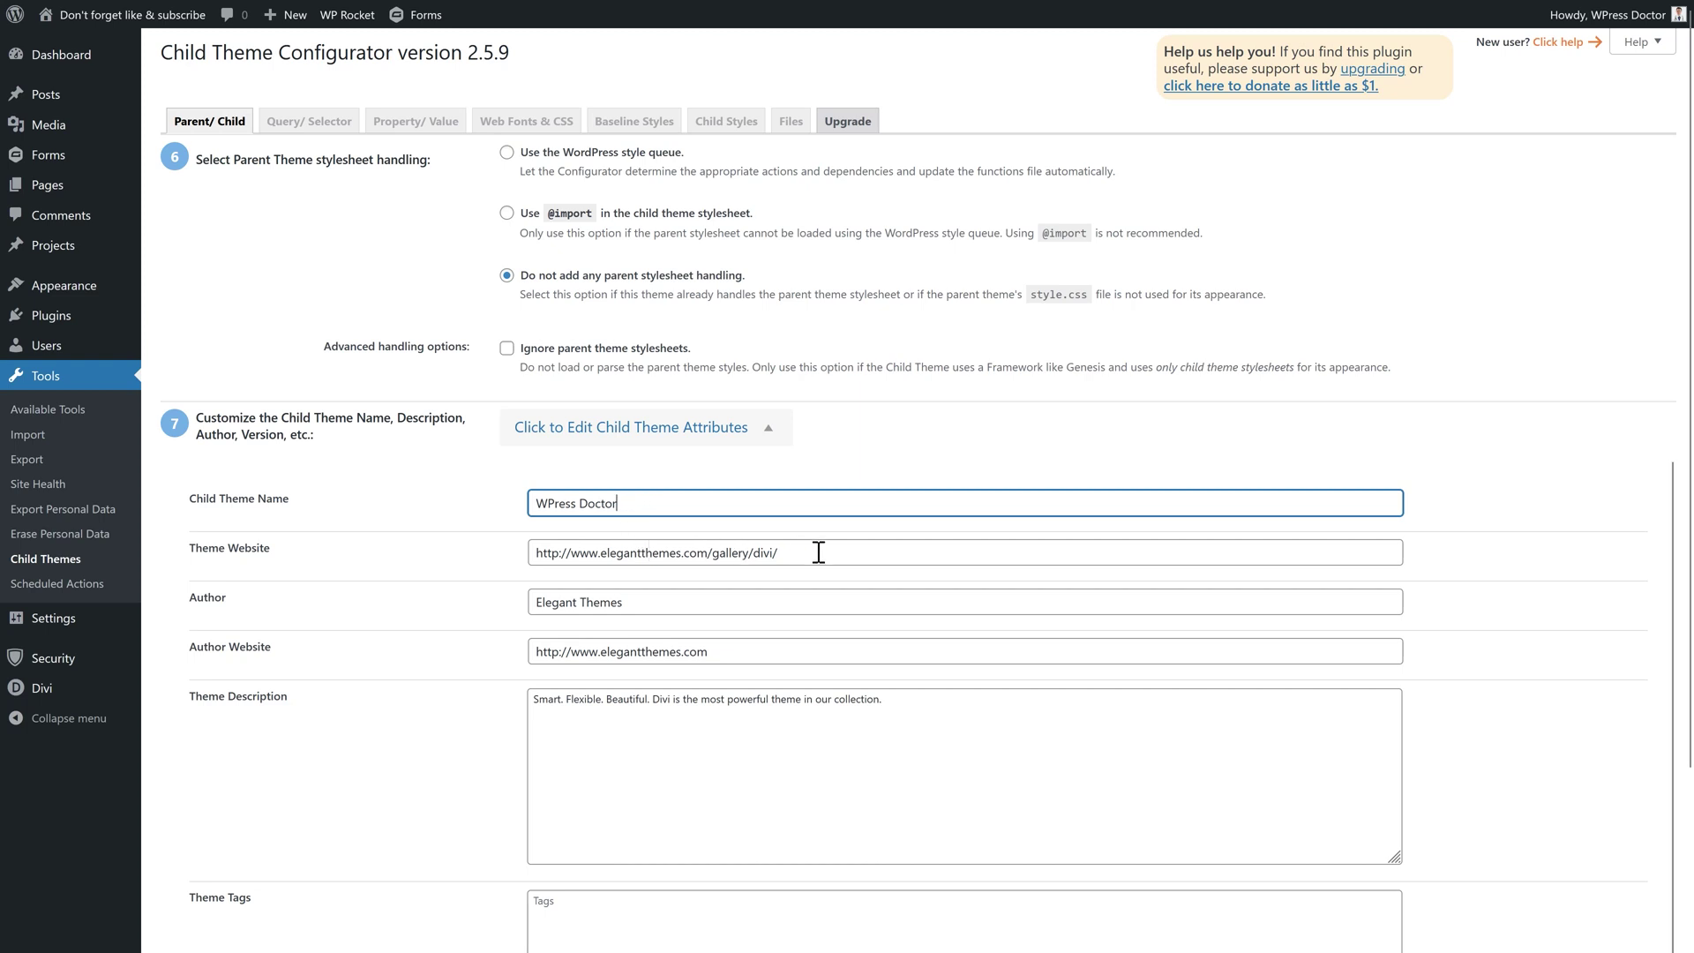
key("Tab")
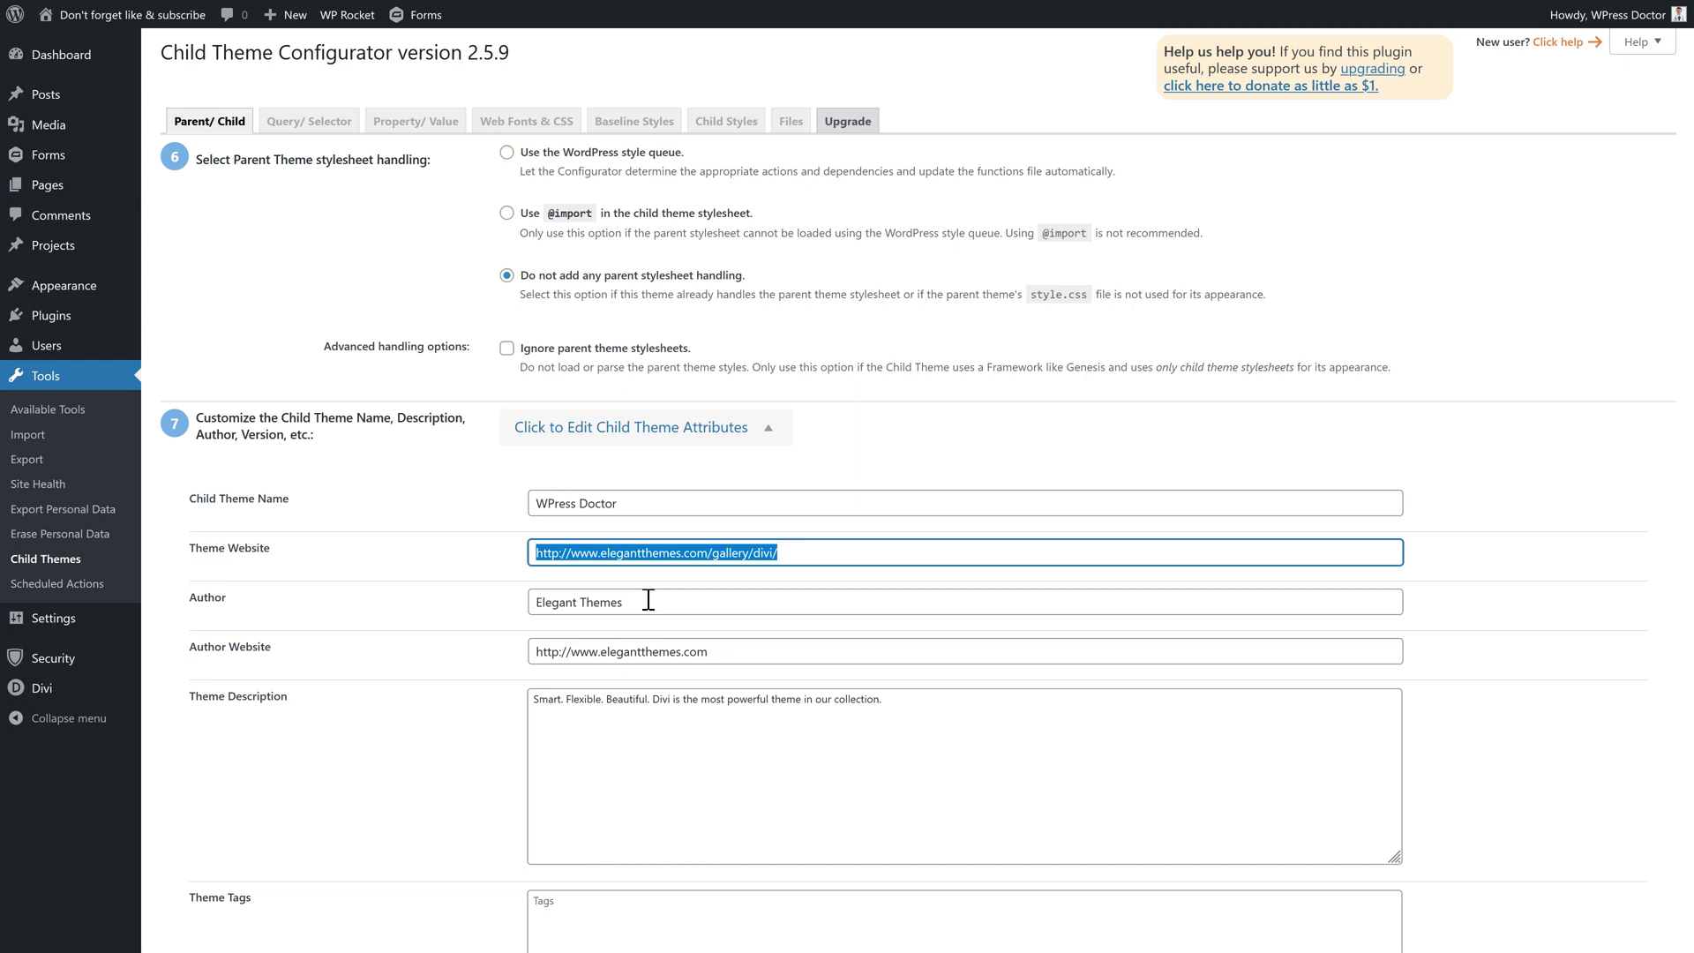
type("https://wpressdoc.com")
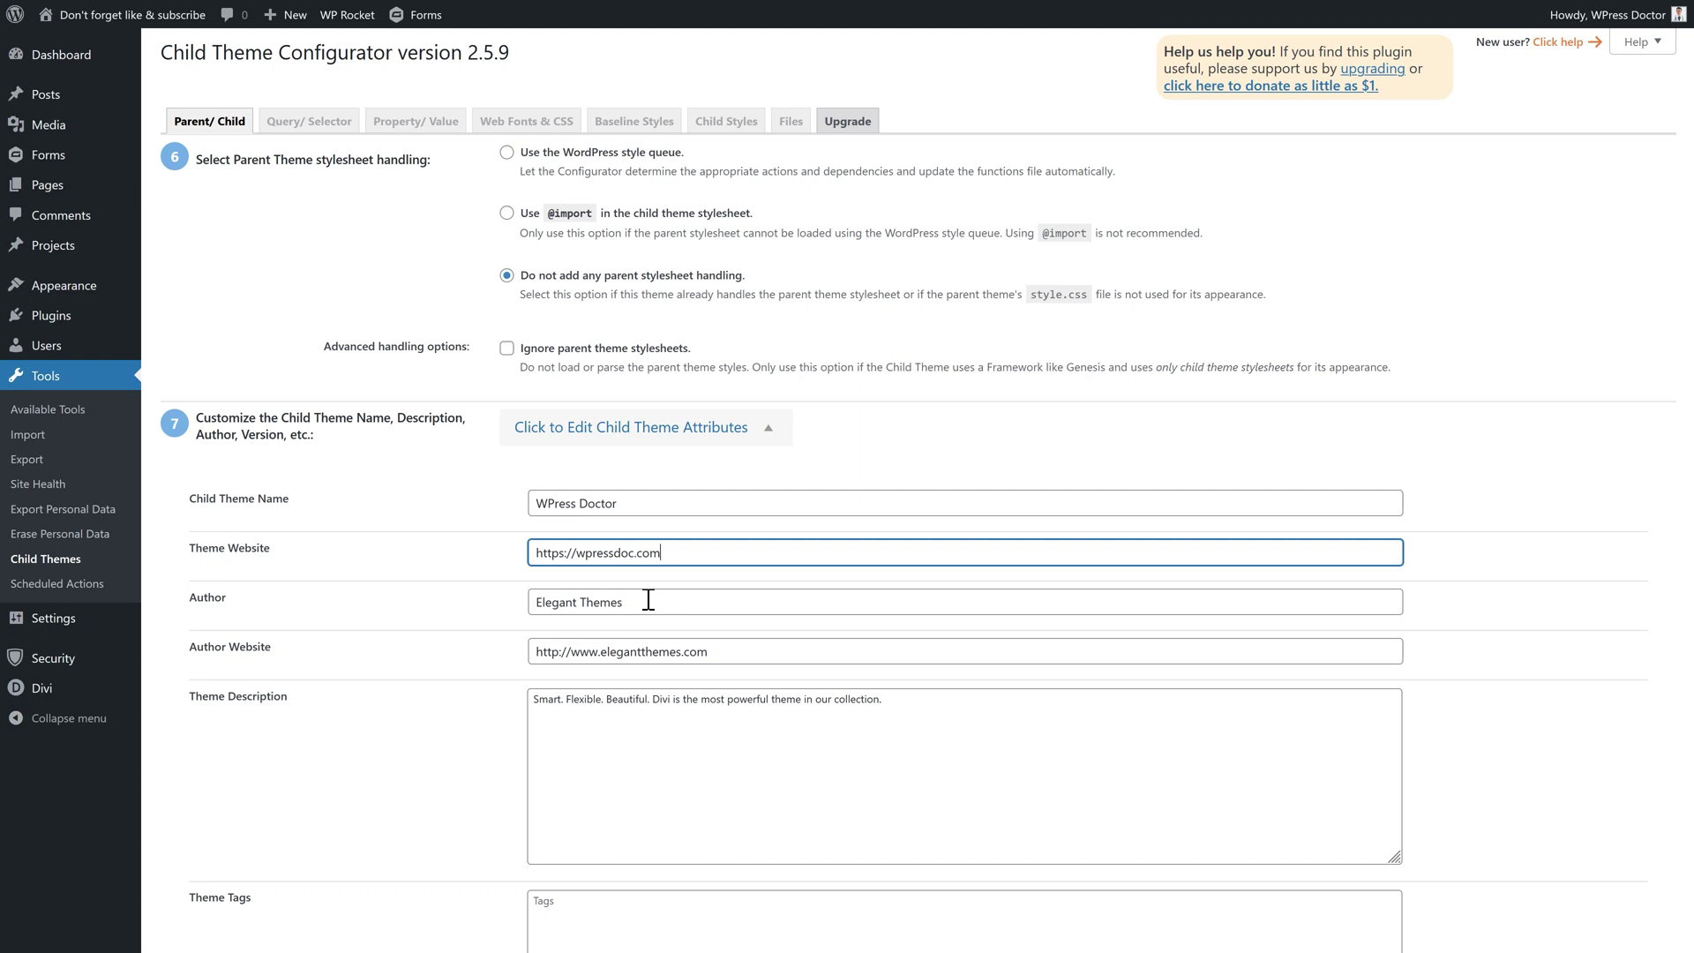
left_click_drag(649, 600, 541, 608)
type("W")
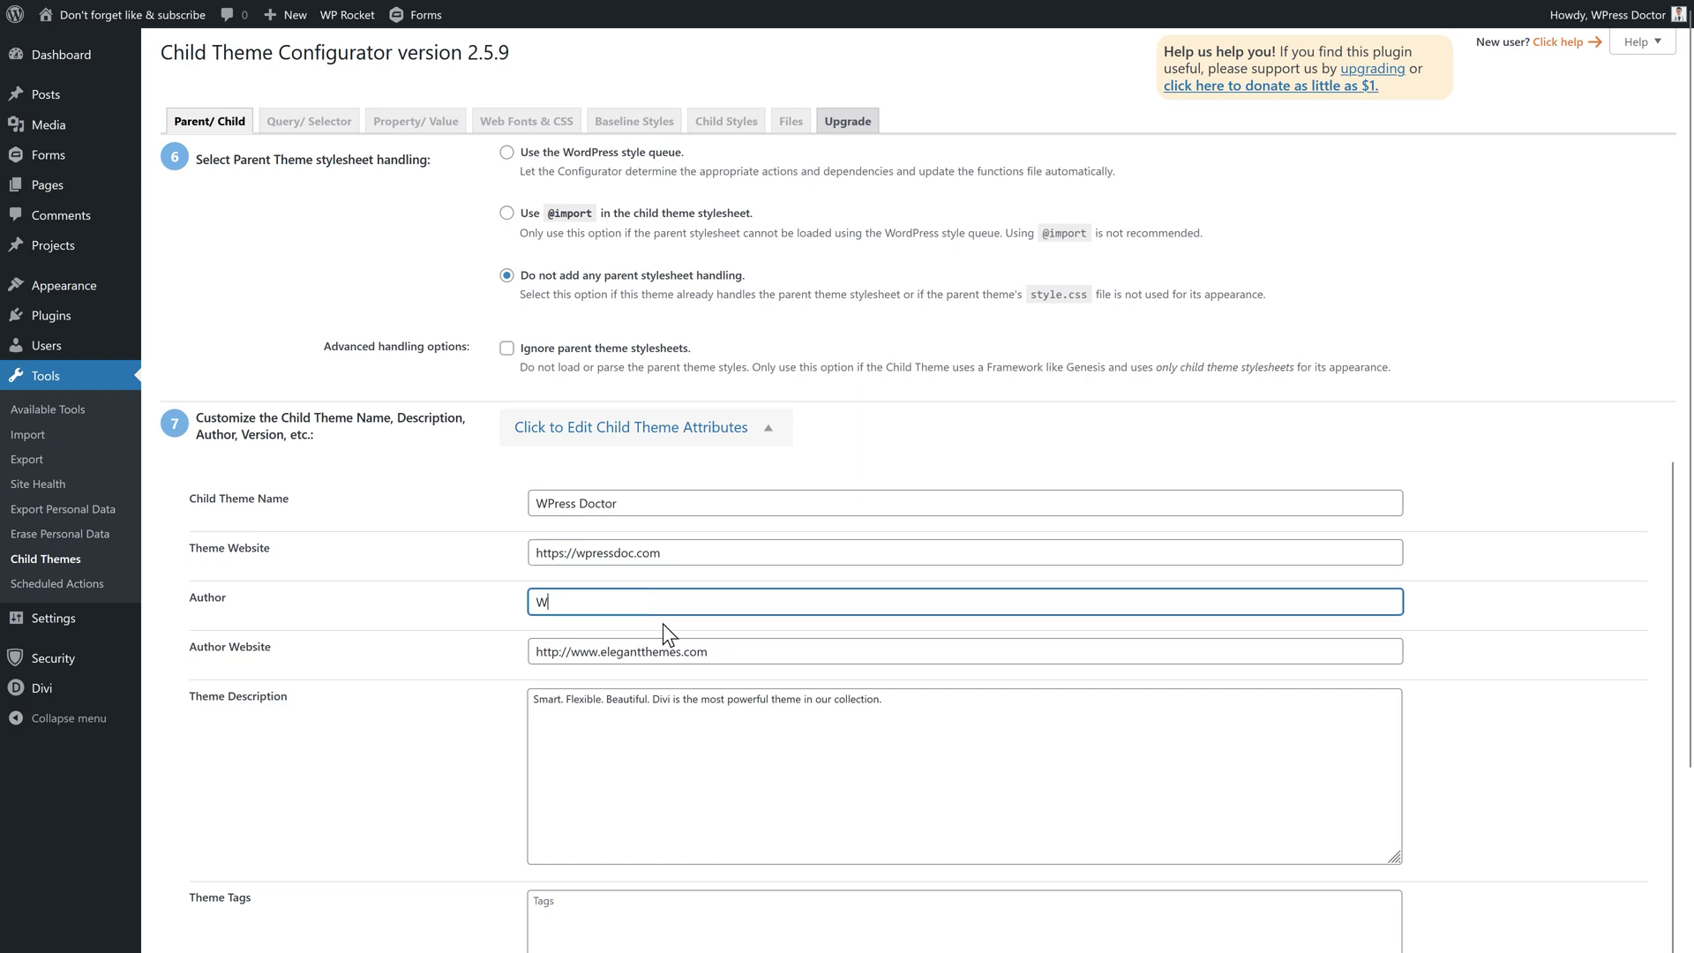
type("Press Doctor")
key("Tab")
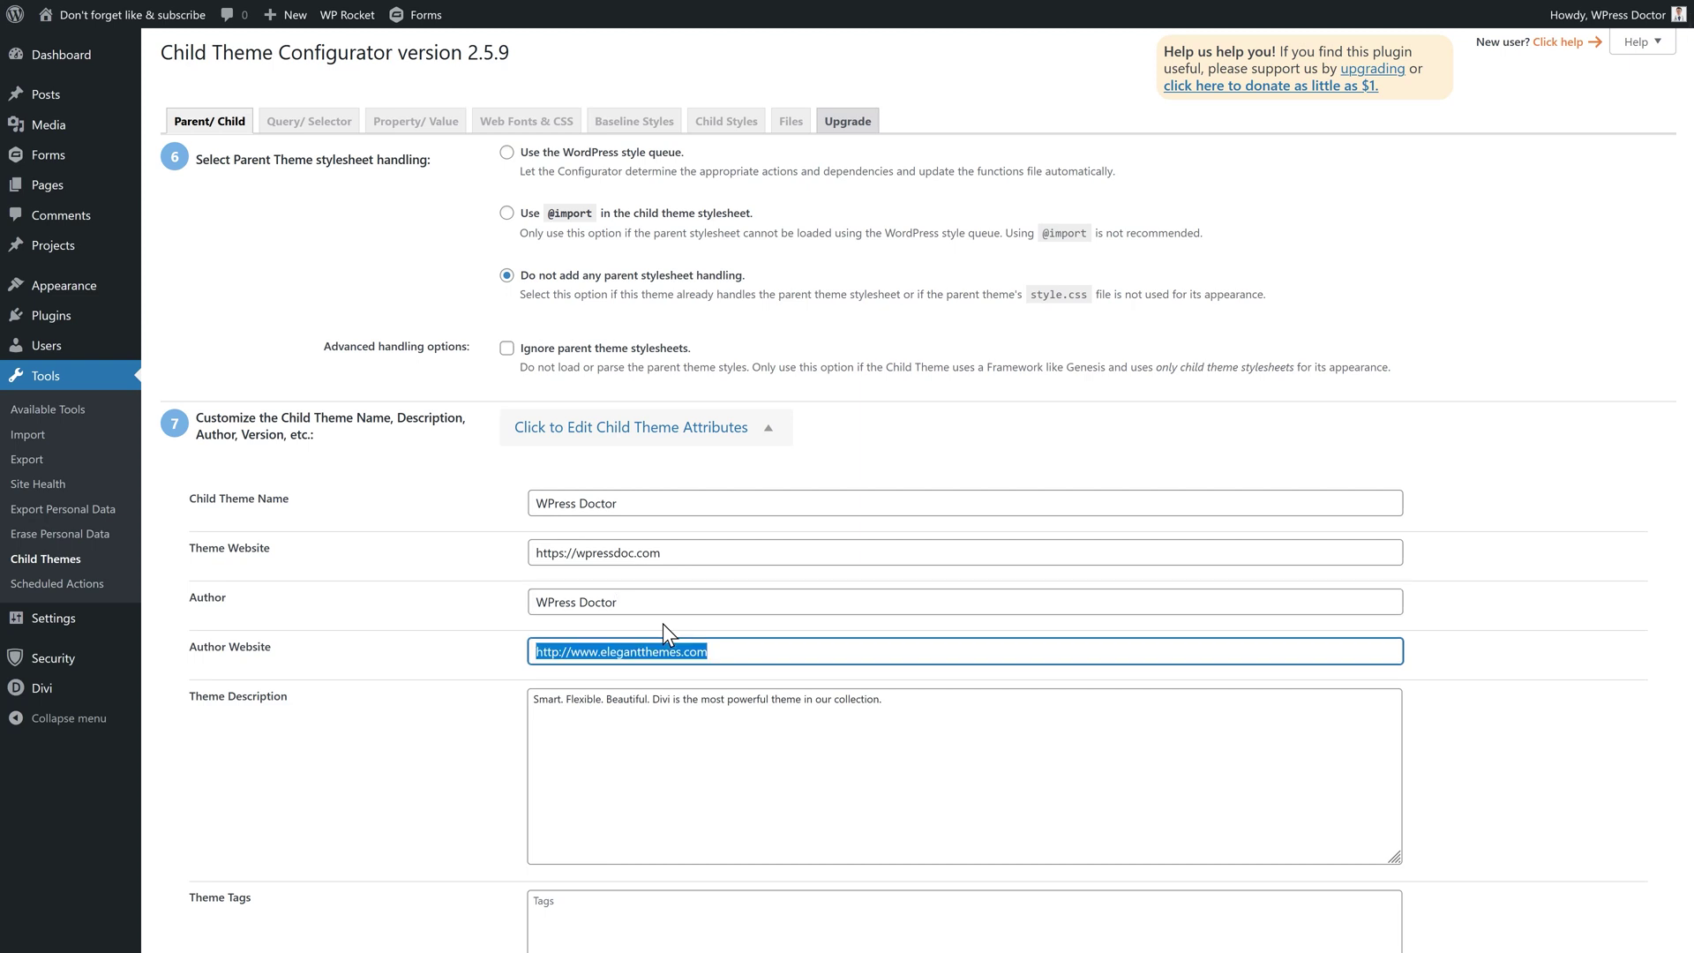
type("https://wpressdoctor.com")
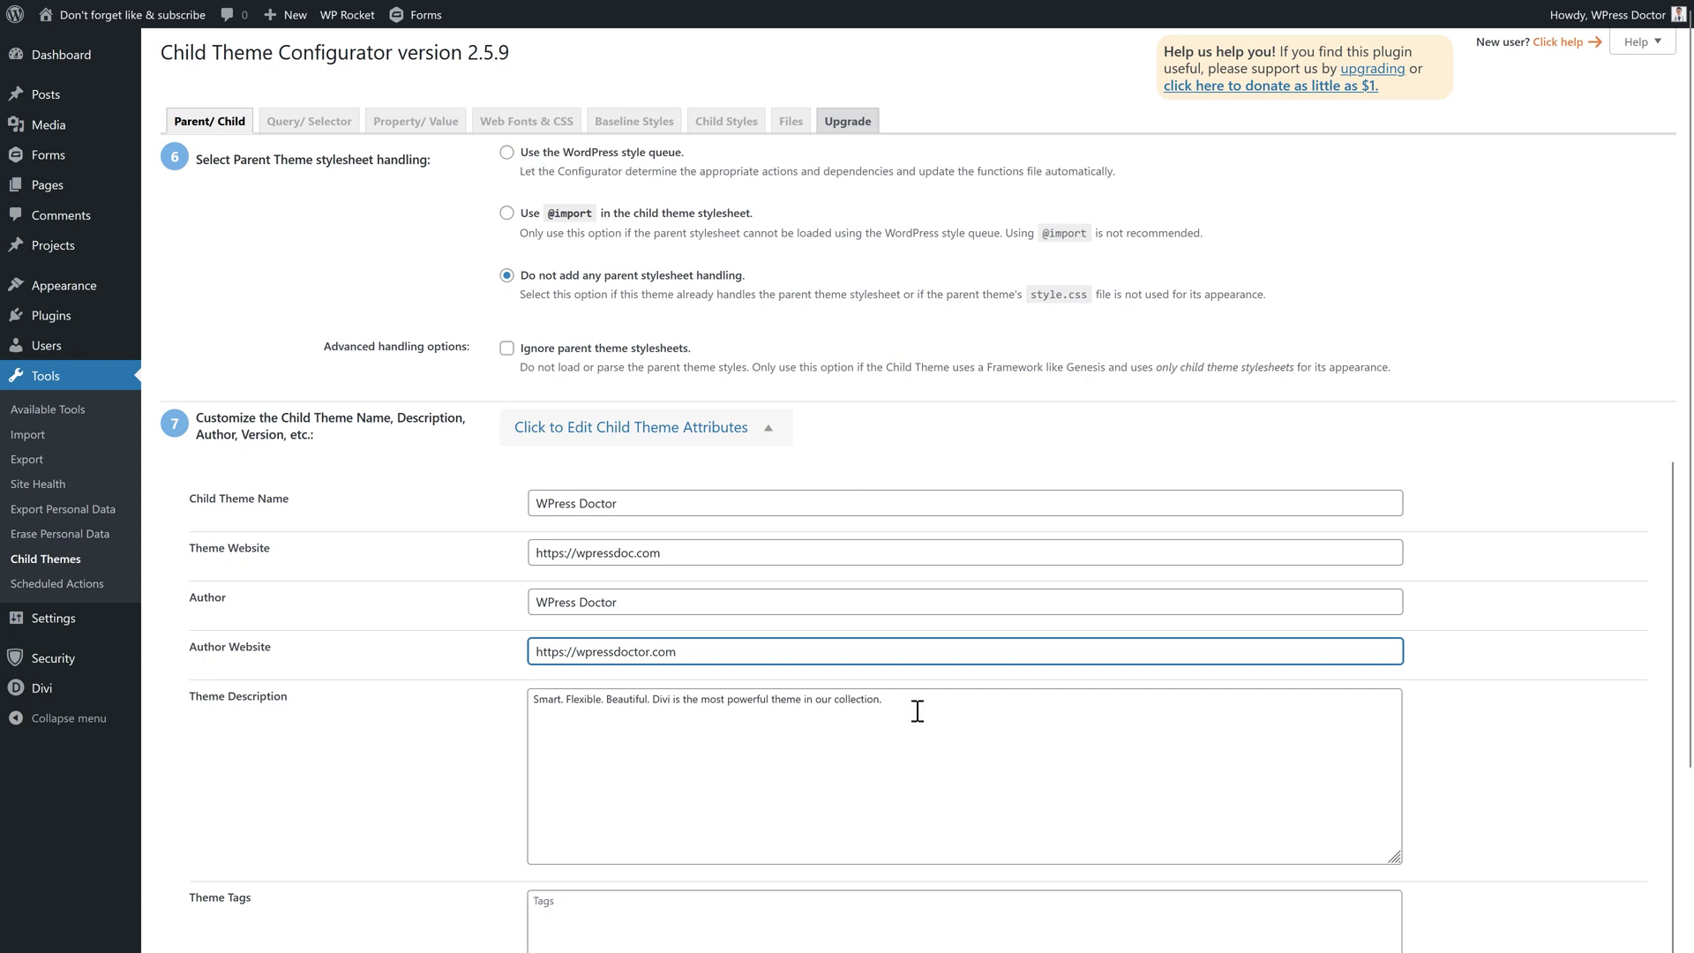
- Set the child theme description to 'Child theme for my website' and version to 1.0
left_click_drag(914, 707, 513, 713)
type("Ch")
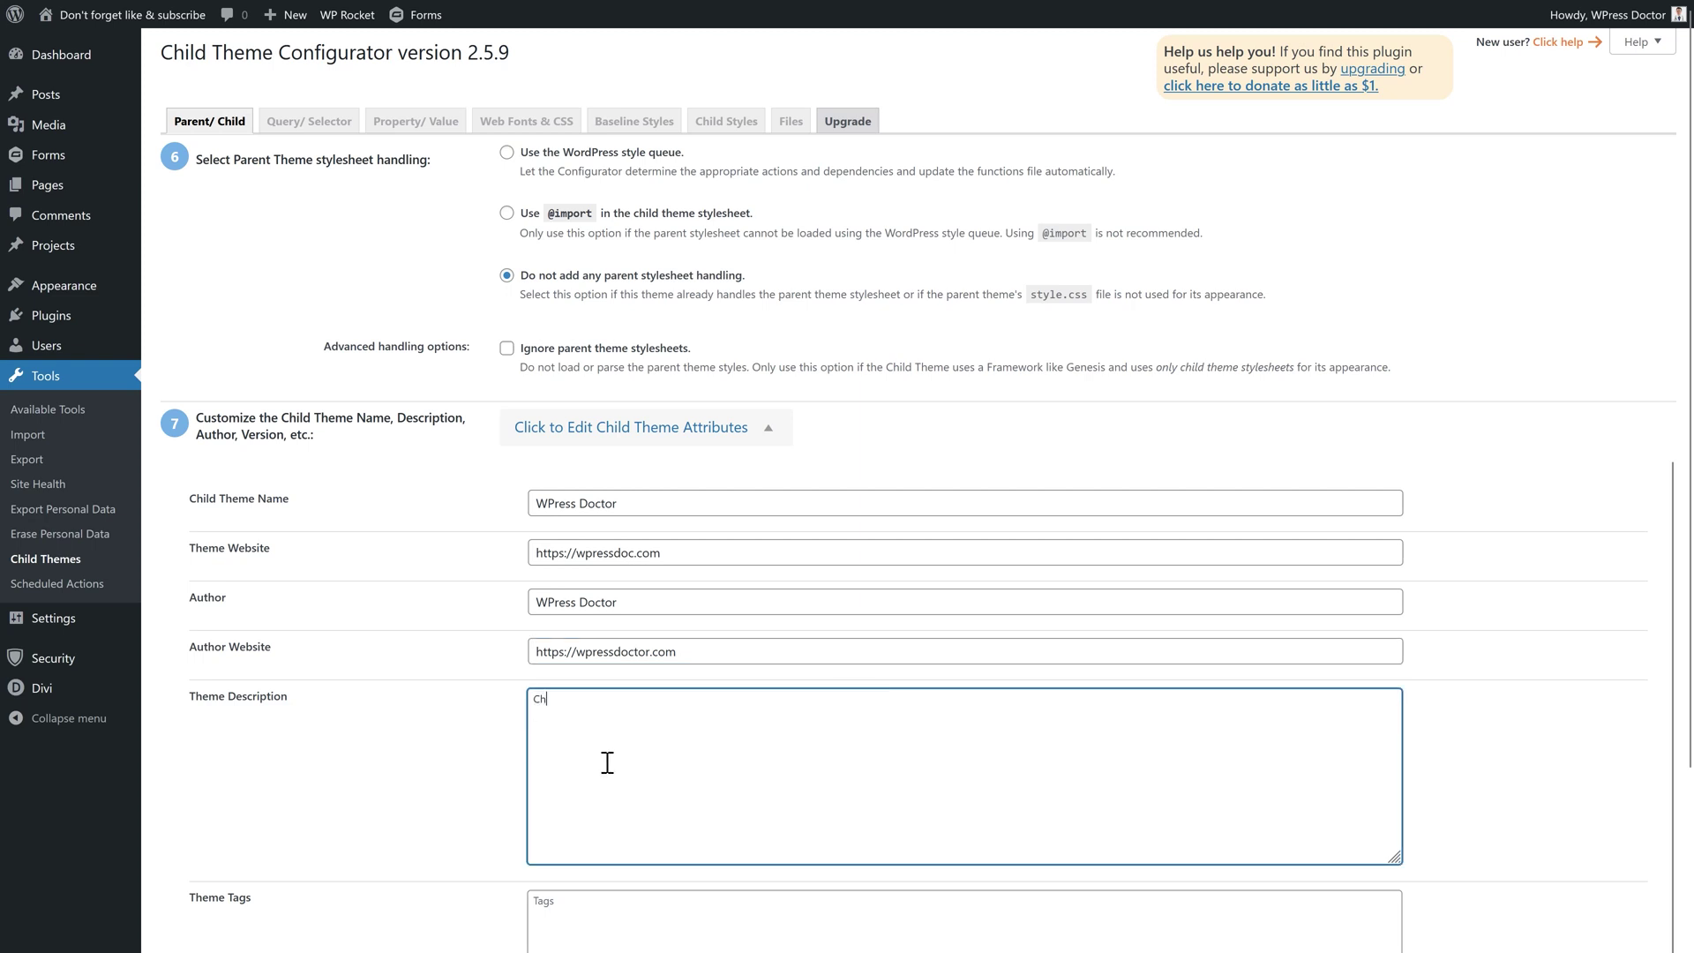
type("ild theme for my website")
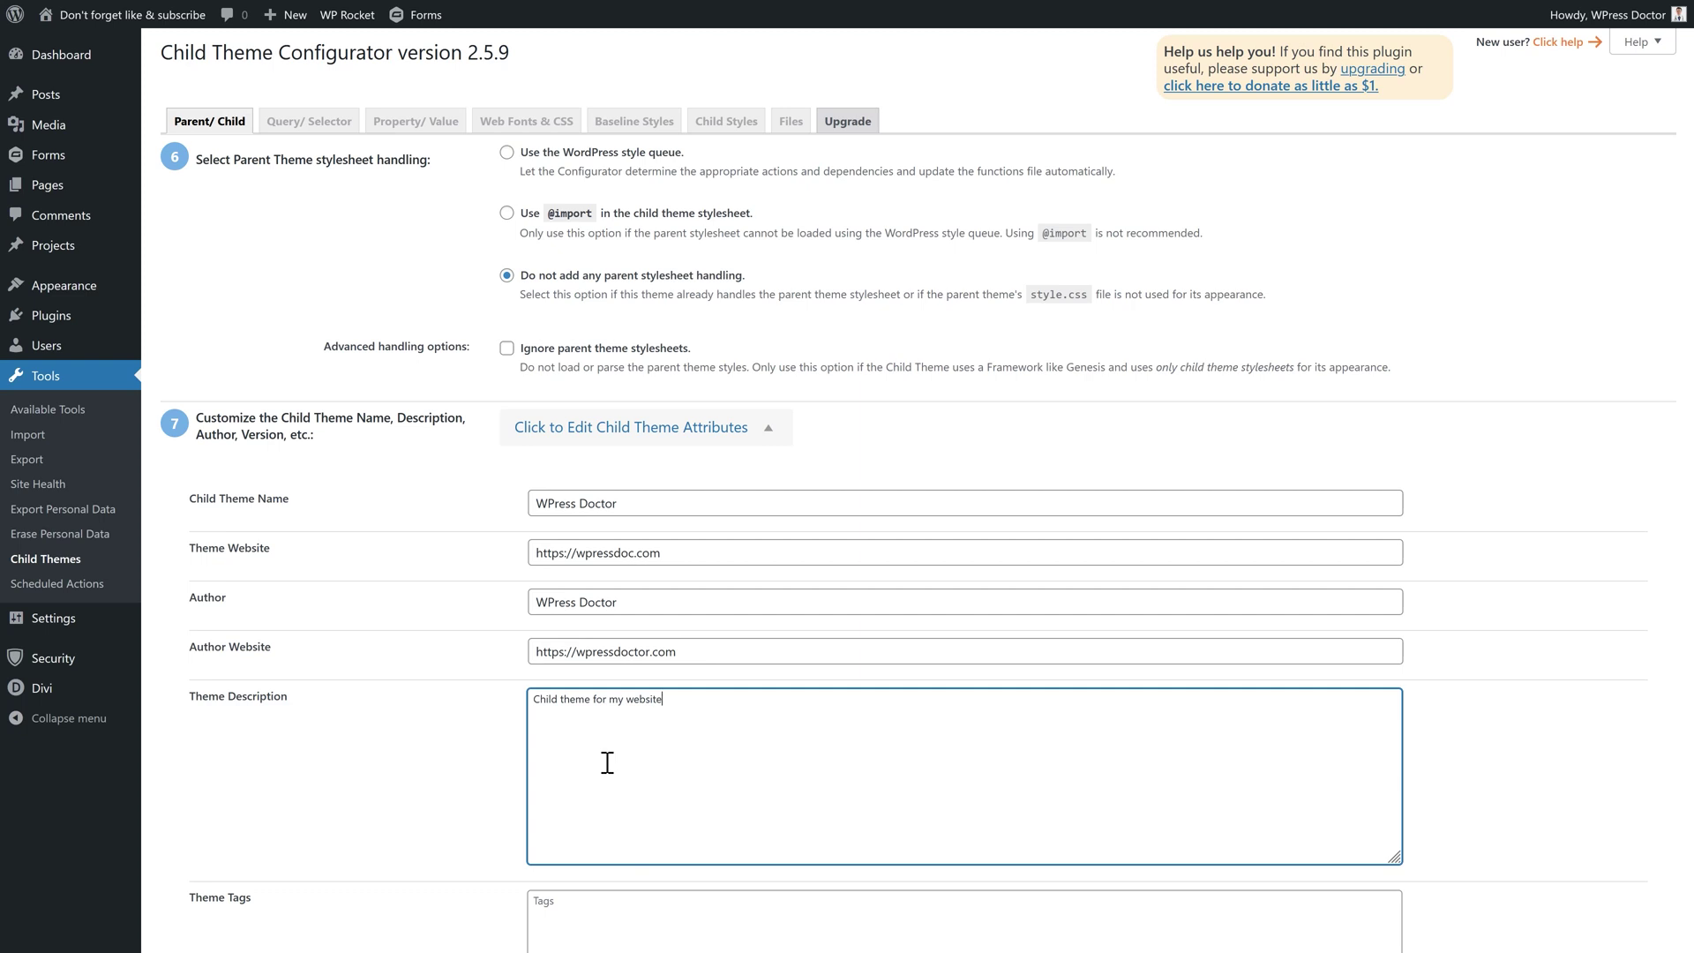
middle_click(456, 700)
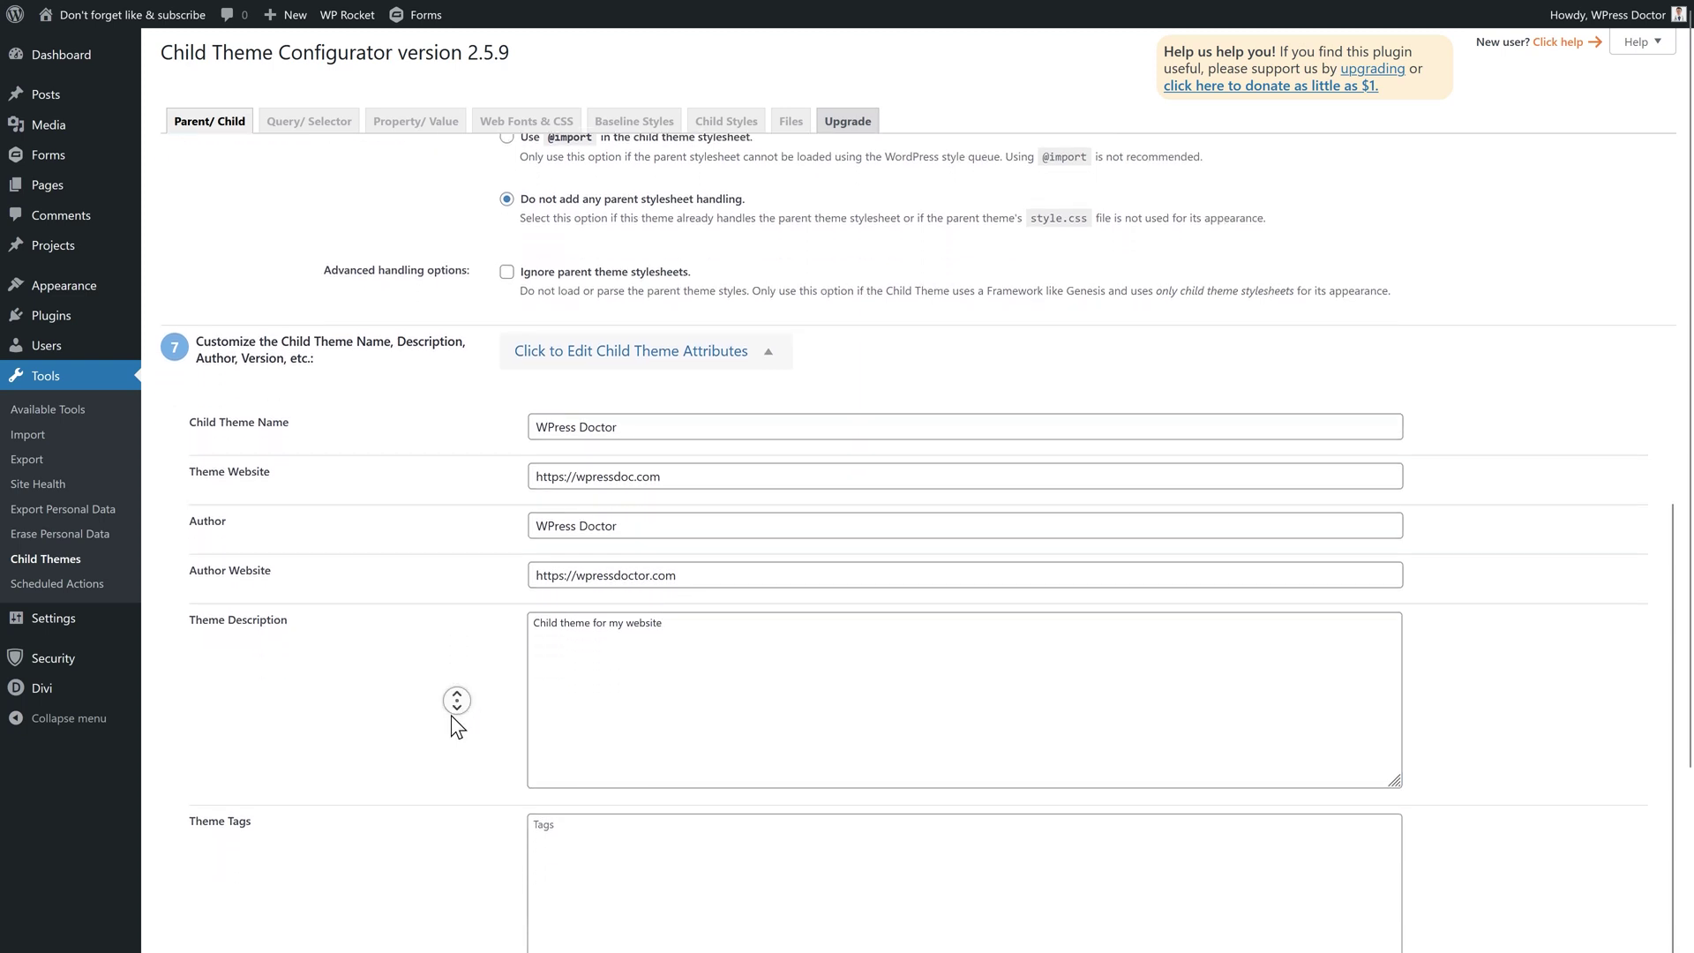
left_click_drag(593, 868, 522, 879)
type("1.0")
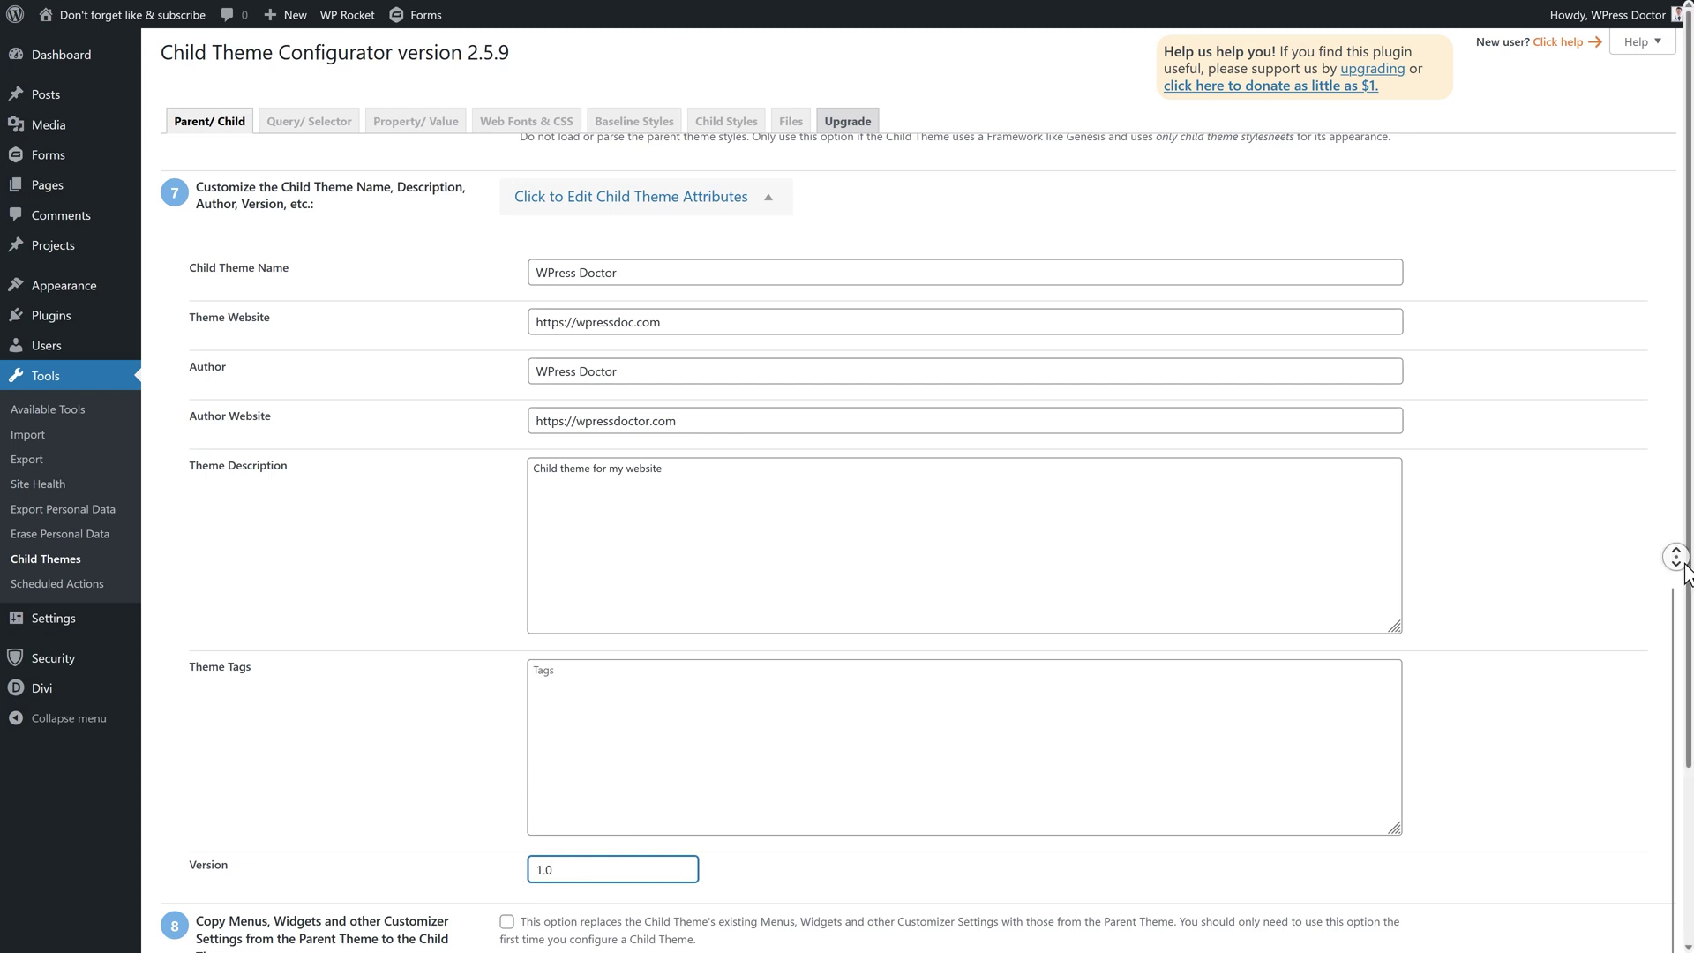
scroll(1689, 564, "down", 3)
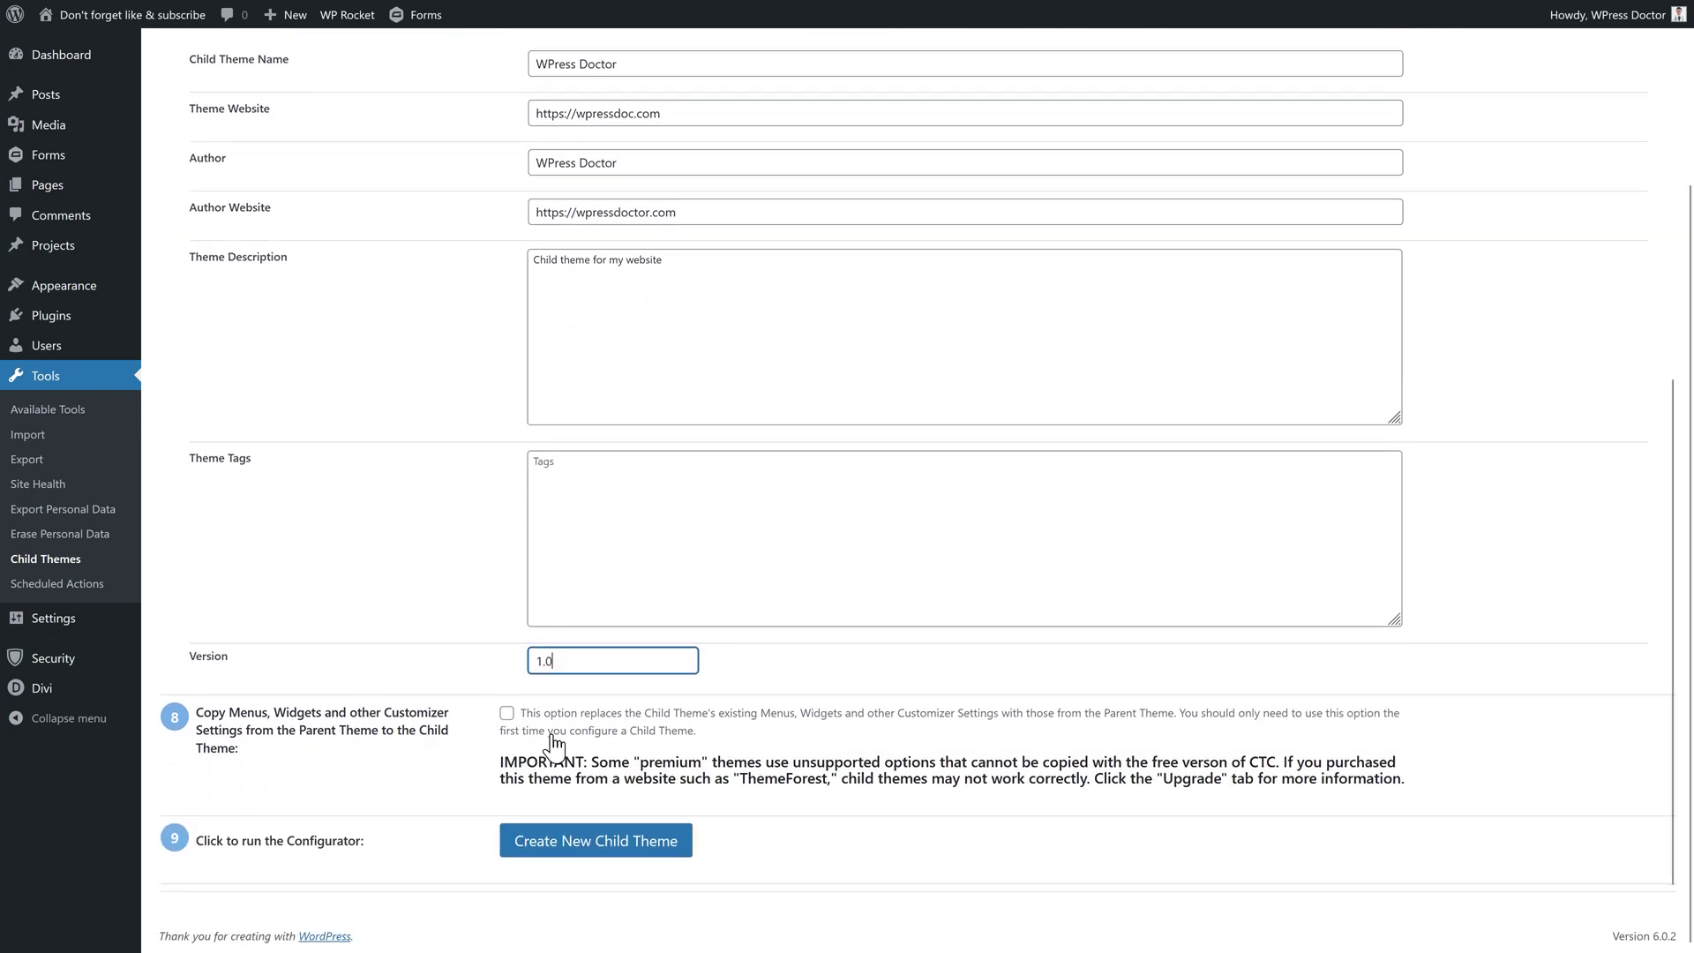
- Create the WPress Doctor child theme, copying the parent's menus, widgets and Customizer settings
left_click(506, 714)
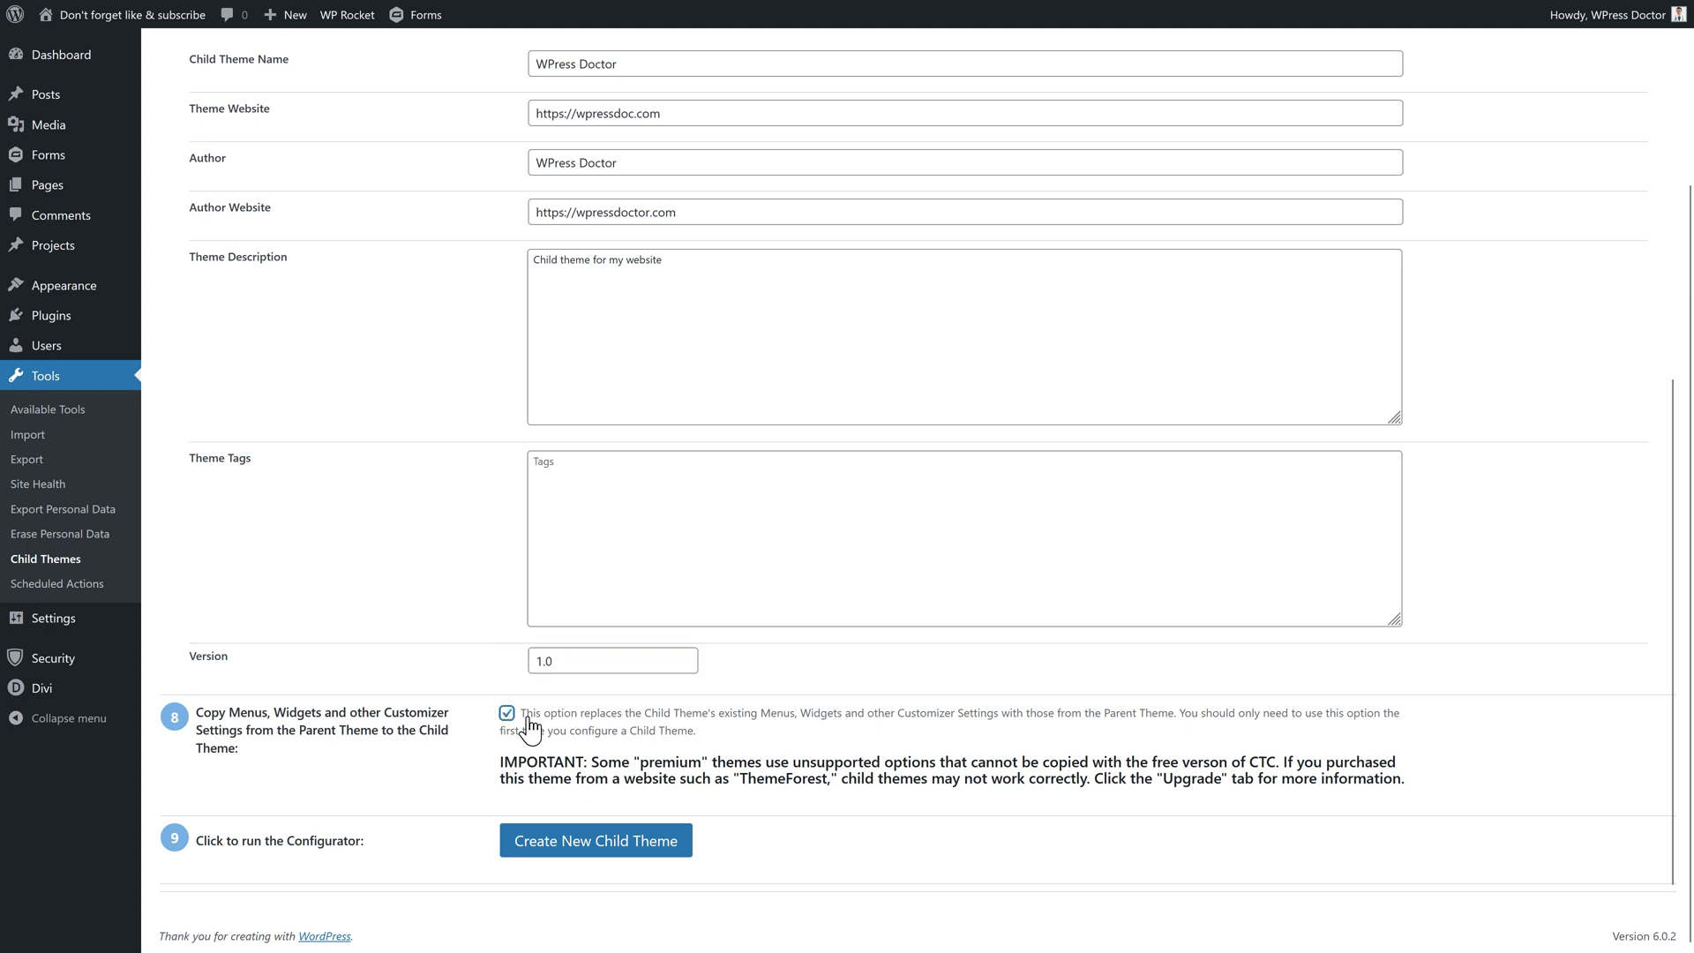
left_click(615, 850)
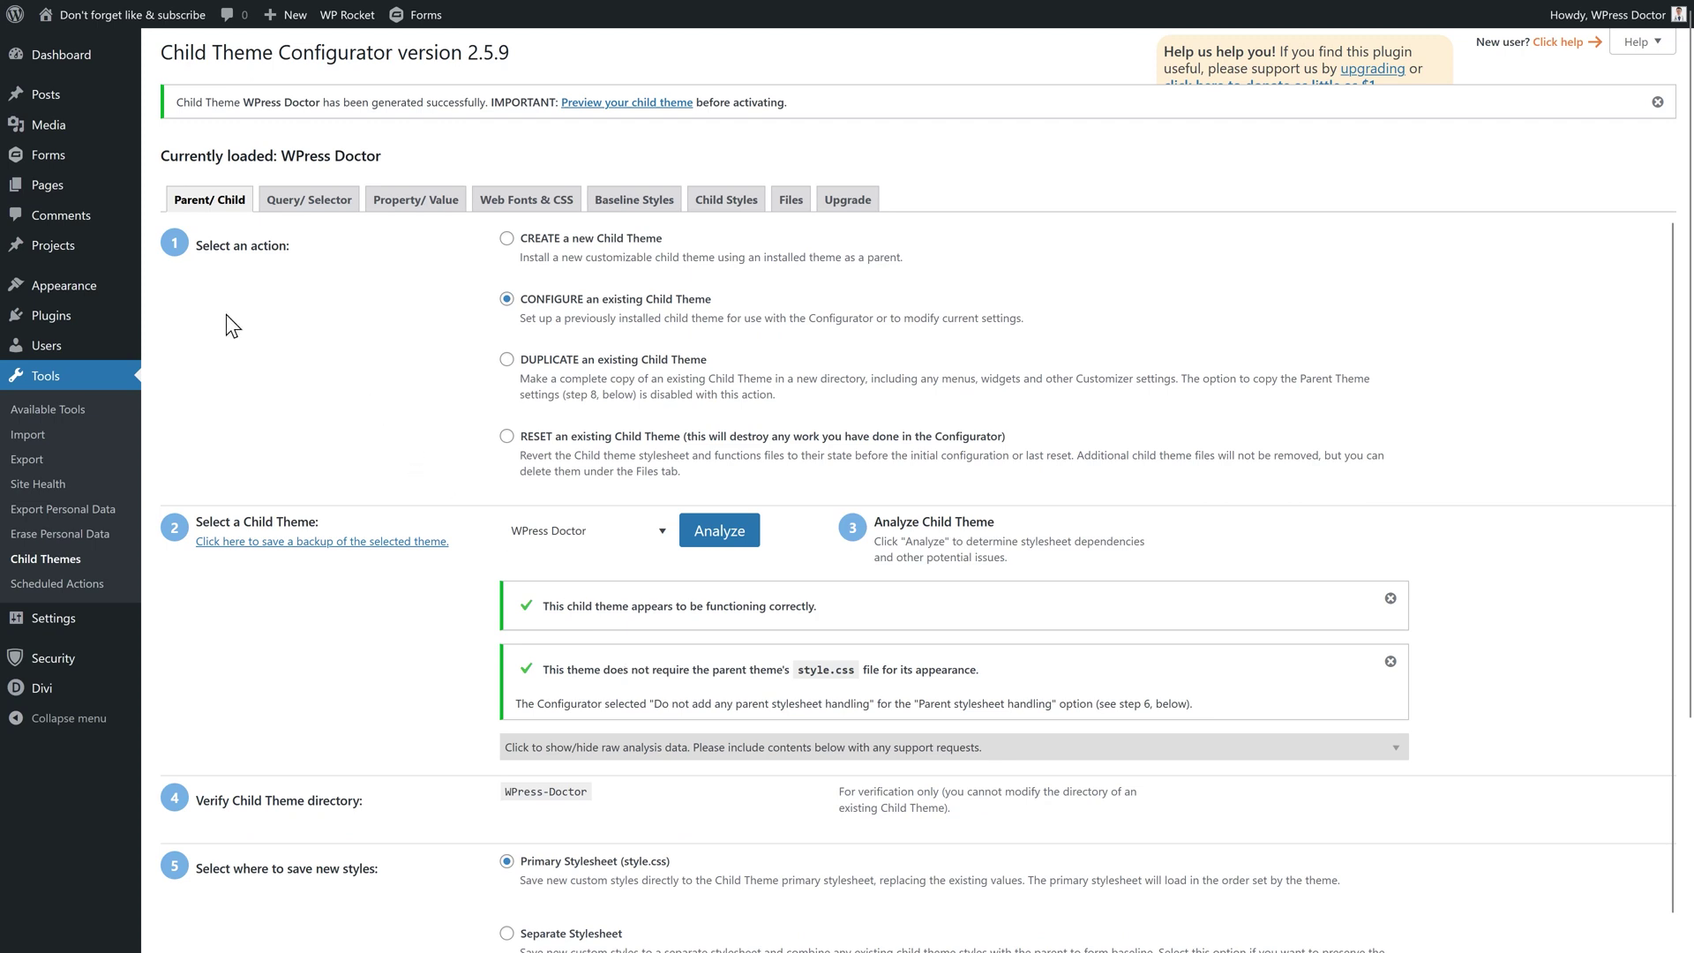
mouse_move(111, 326)
left_click(190, 320)
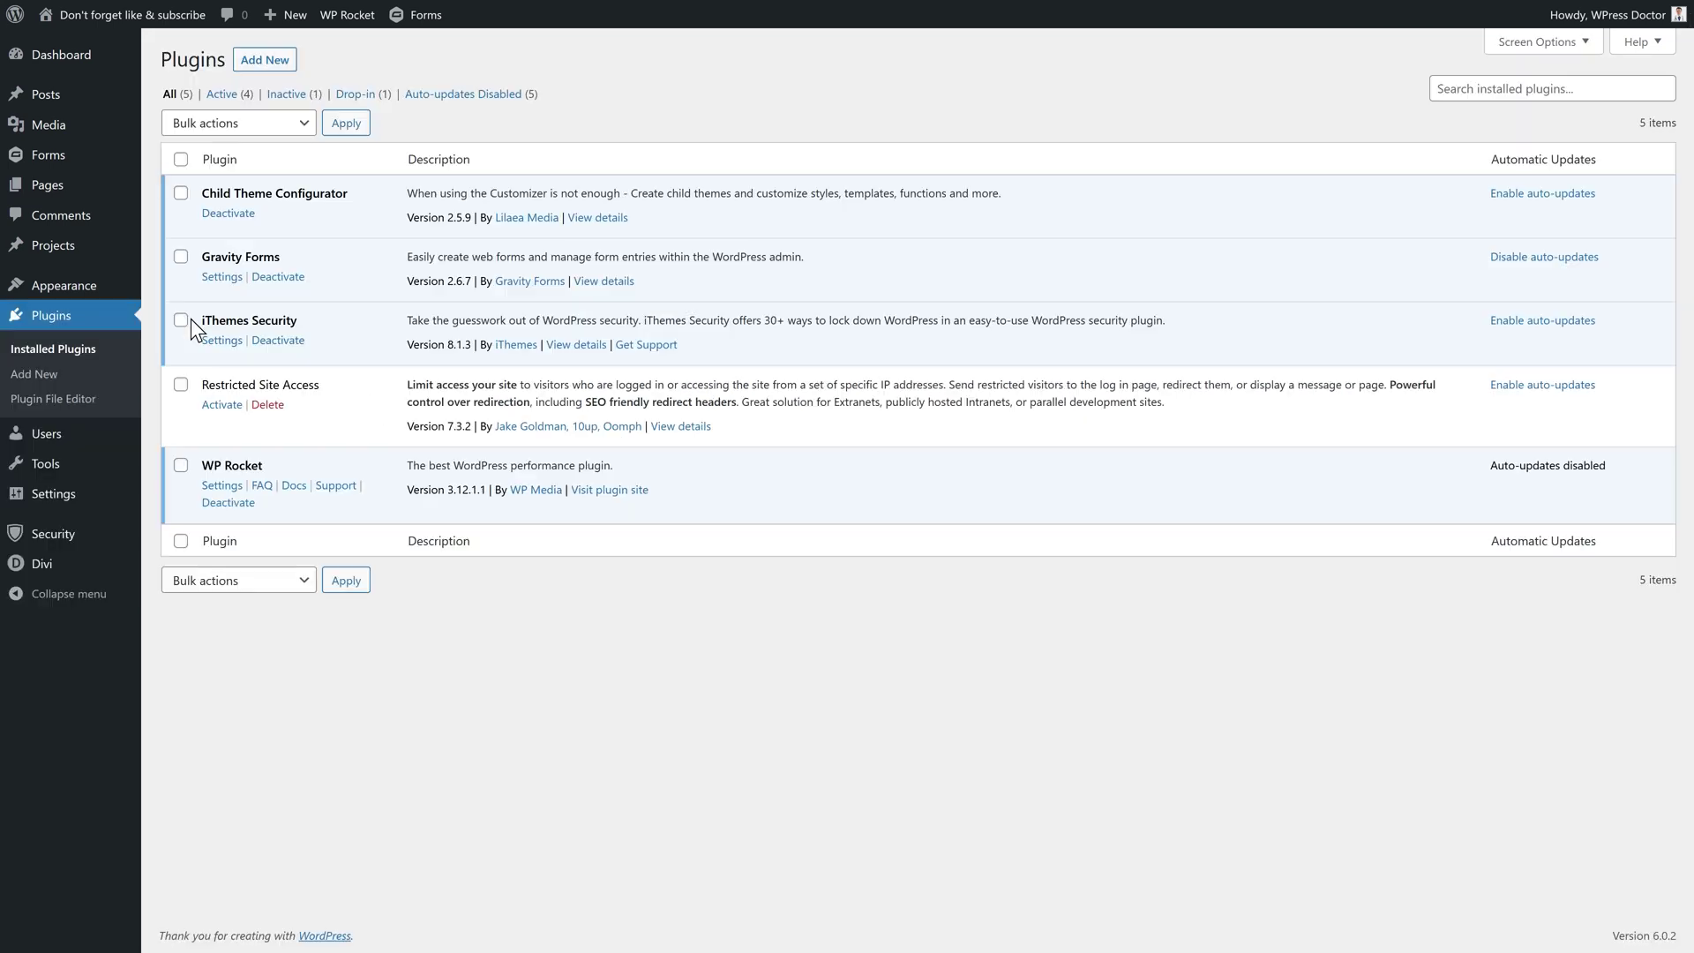
- Deactivate and permanently delete the Child Theme Configurator plugin, leaving four plugins
left_click(236, 220)
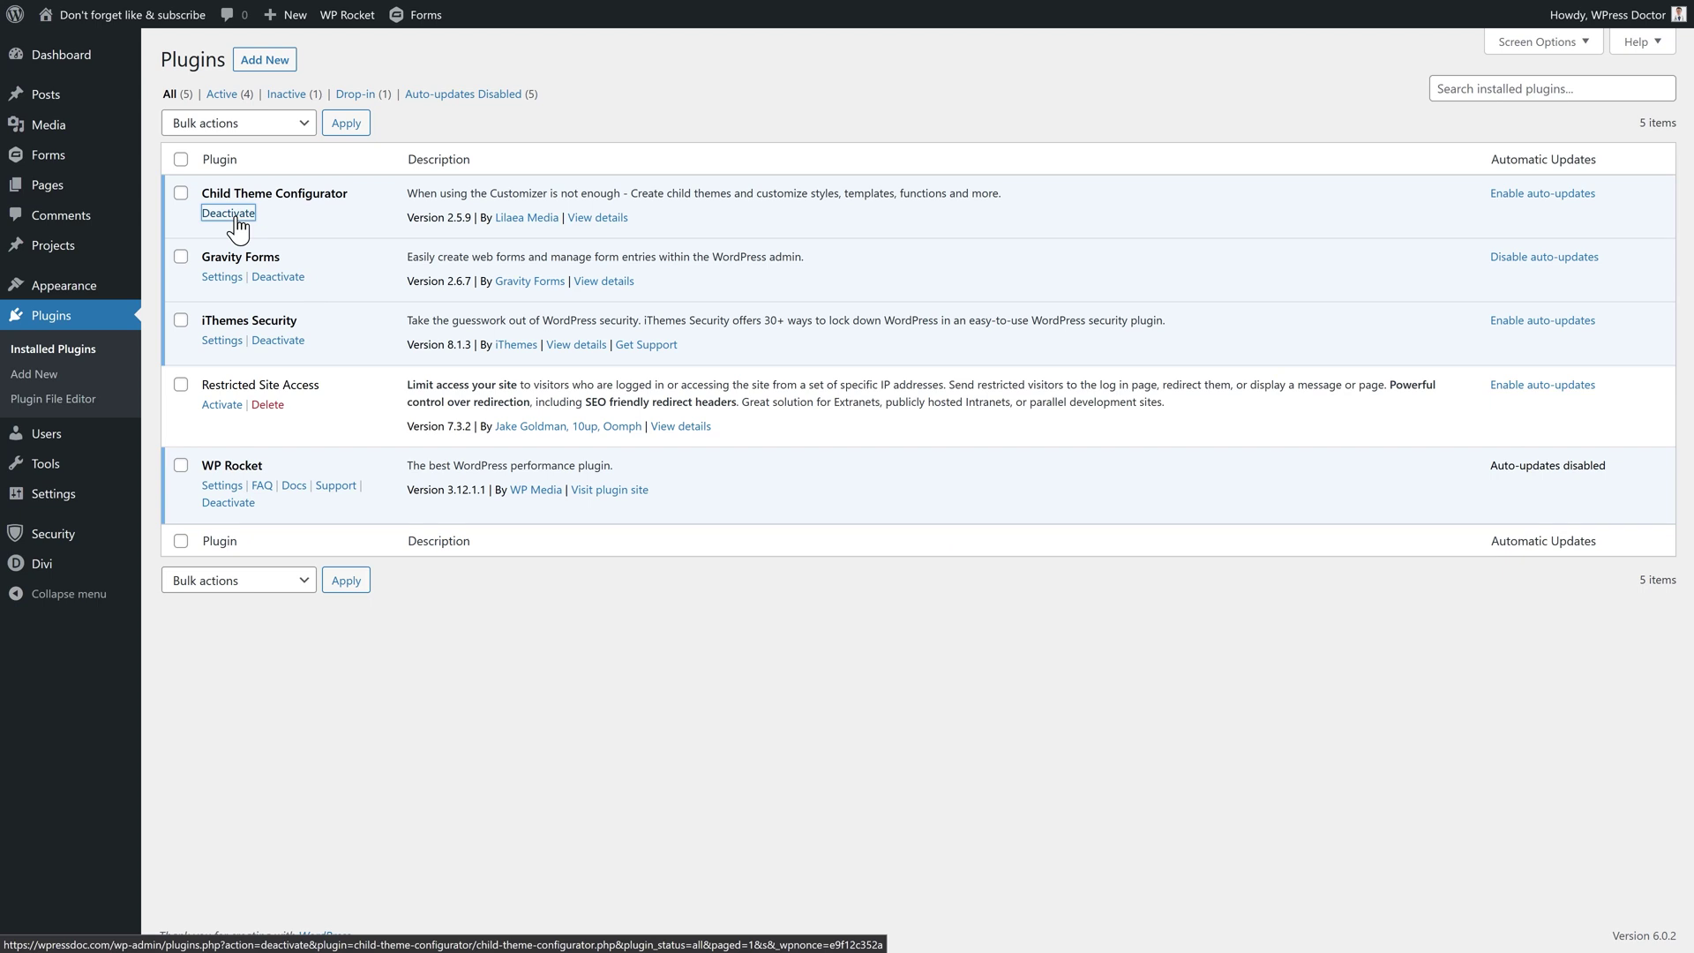
left_click(273, 352)
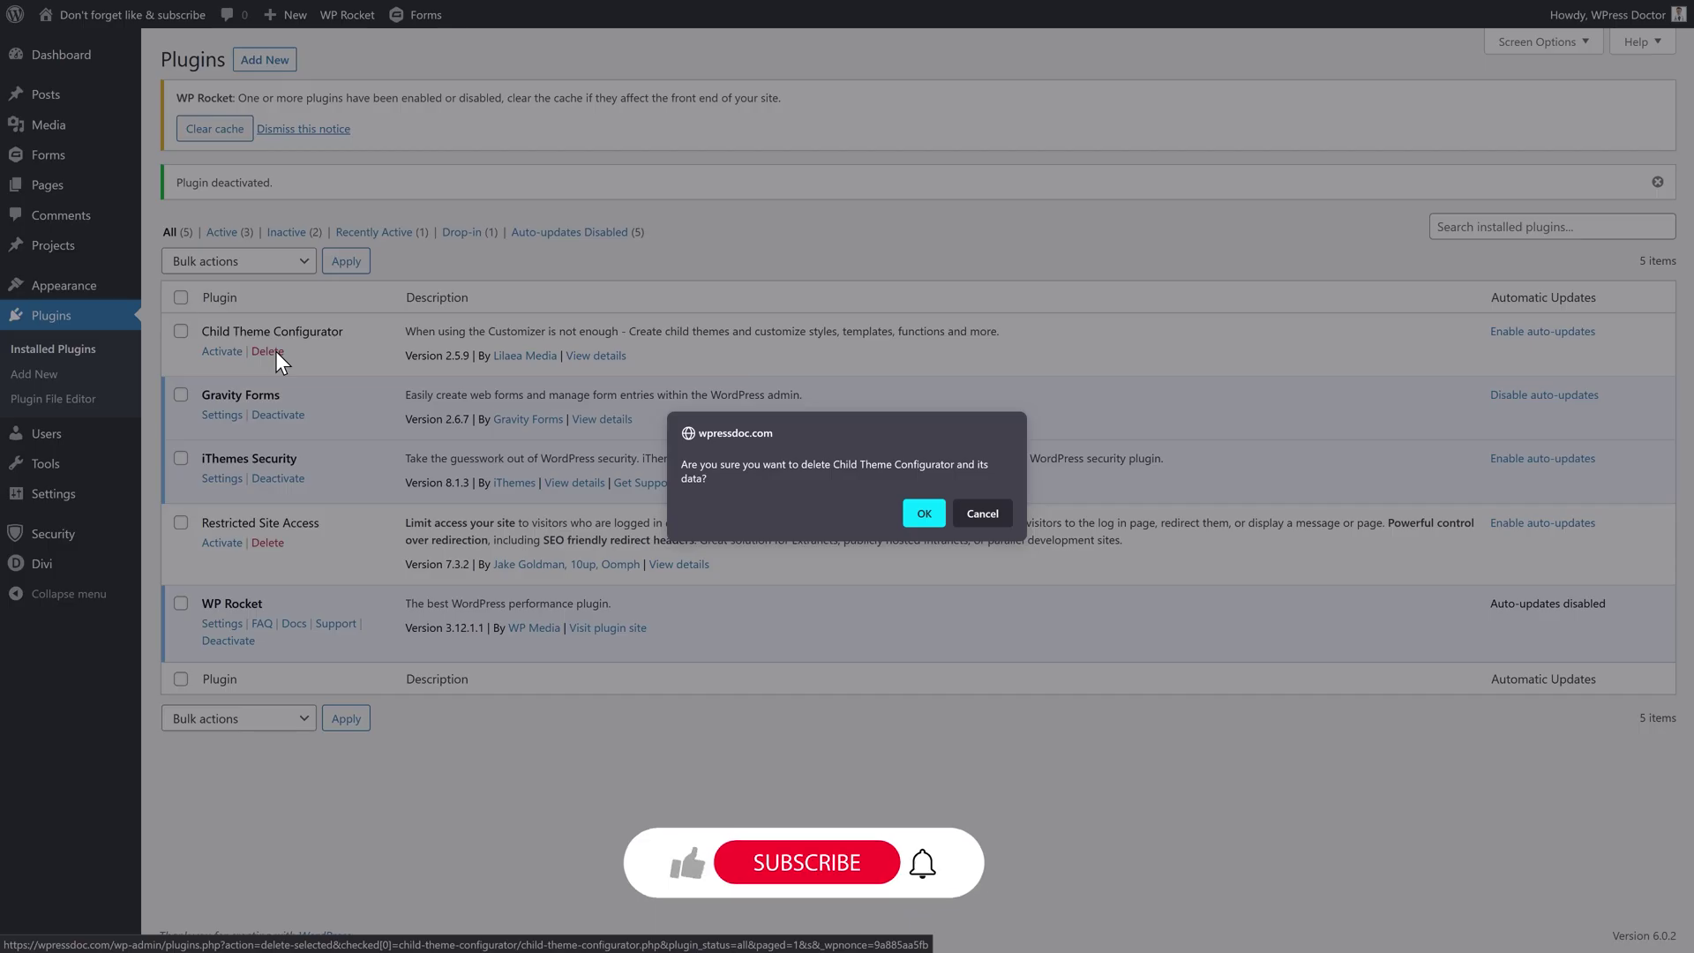
left_click(916, 518)
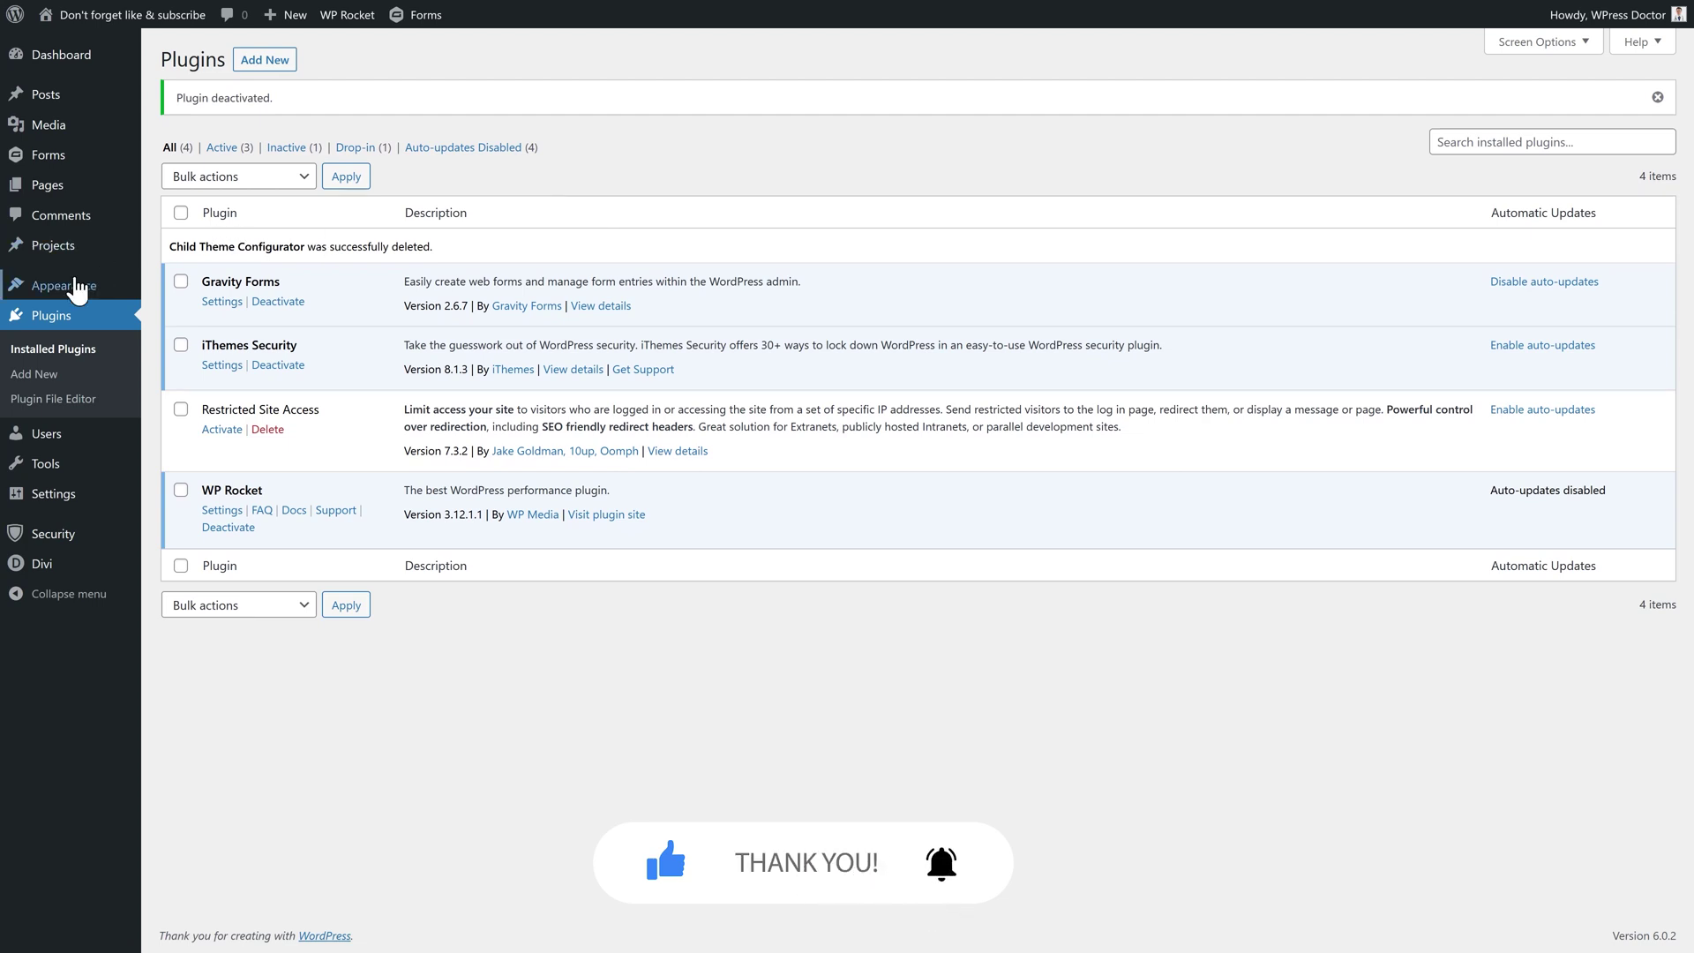
mouse_move(78, 287)
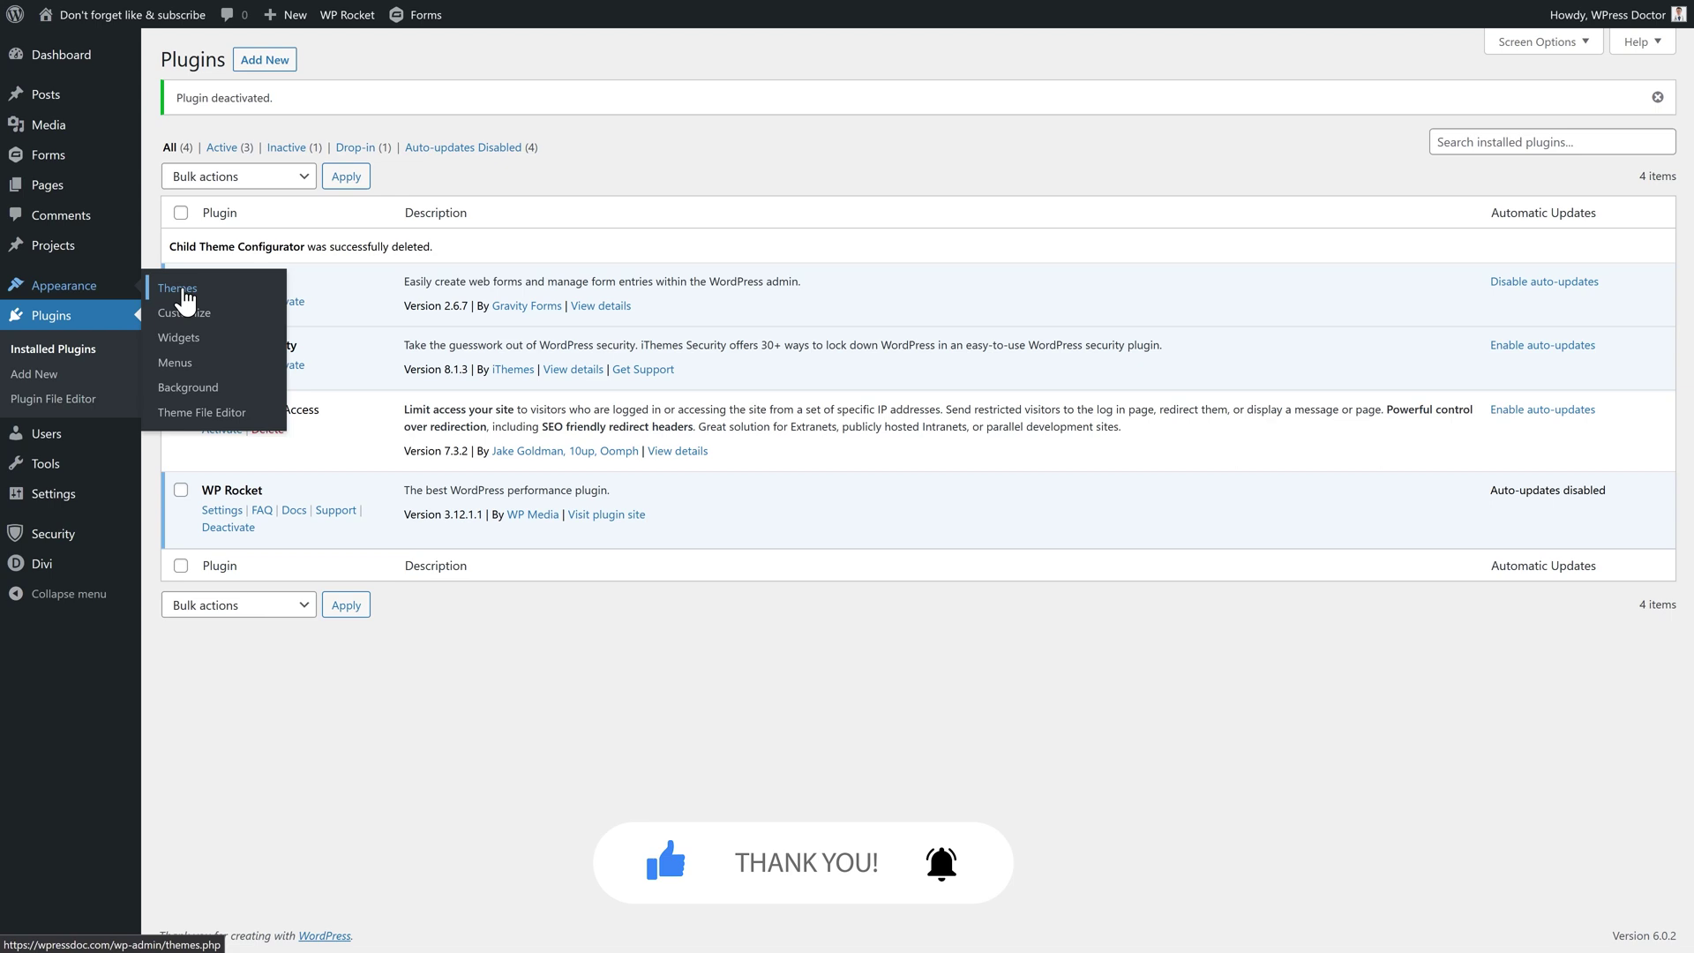
left_click(183, 290)
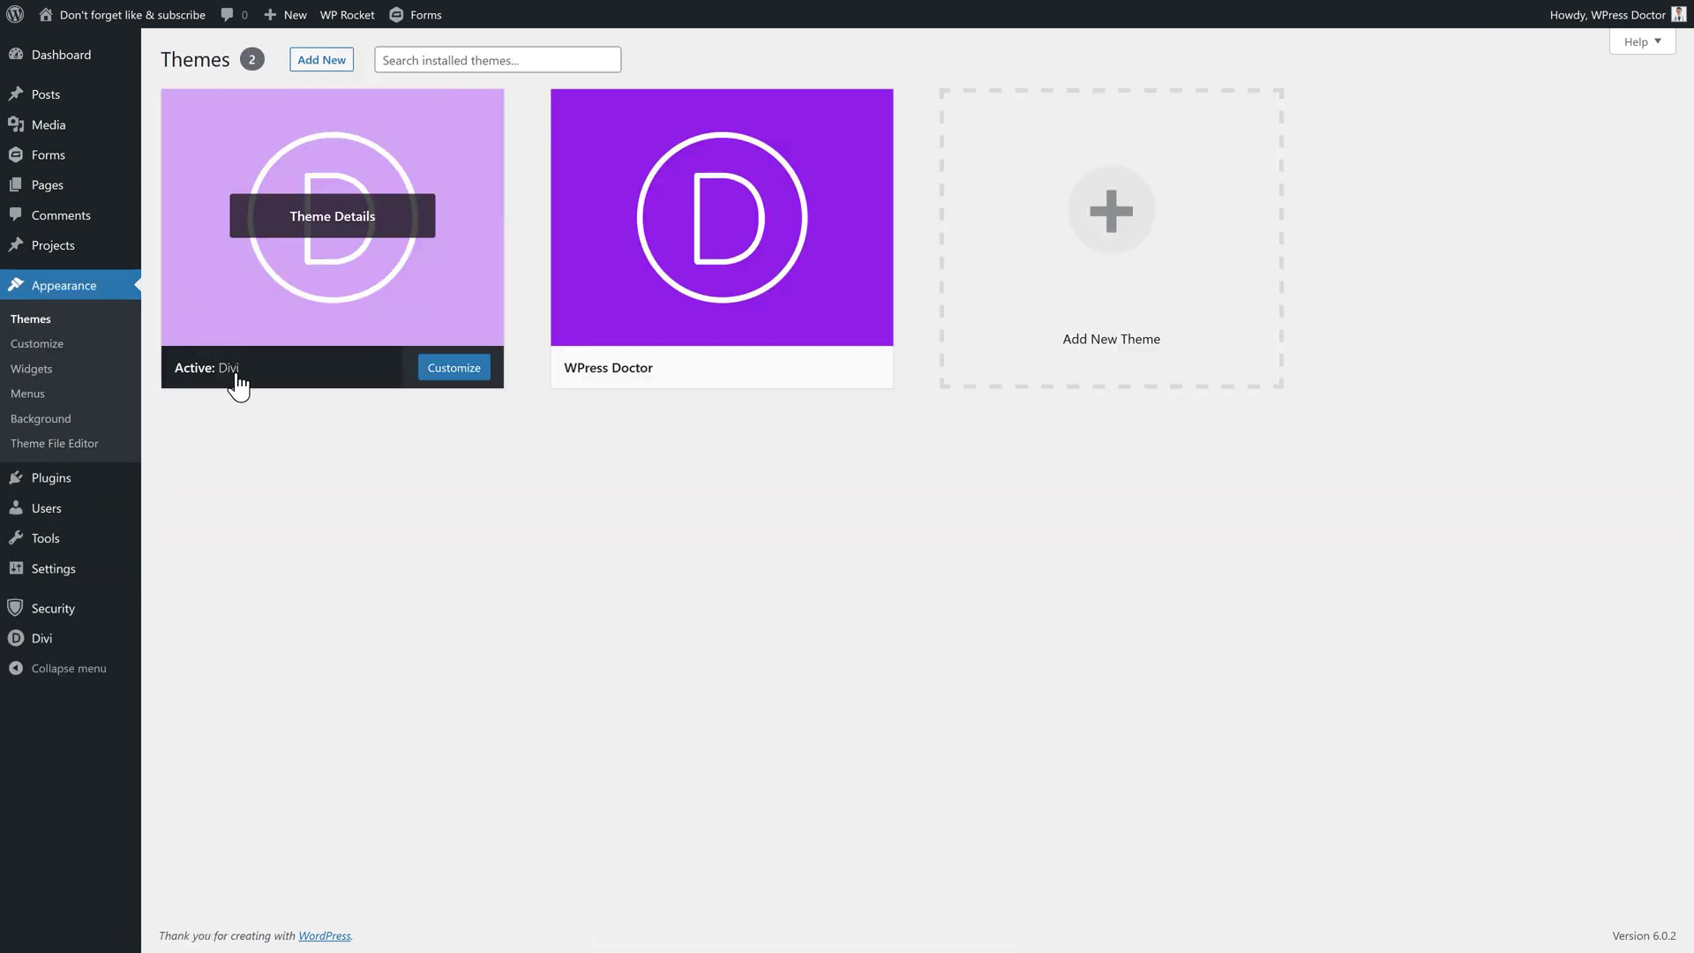
mouse_move(752, 367)
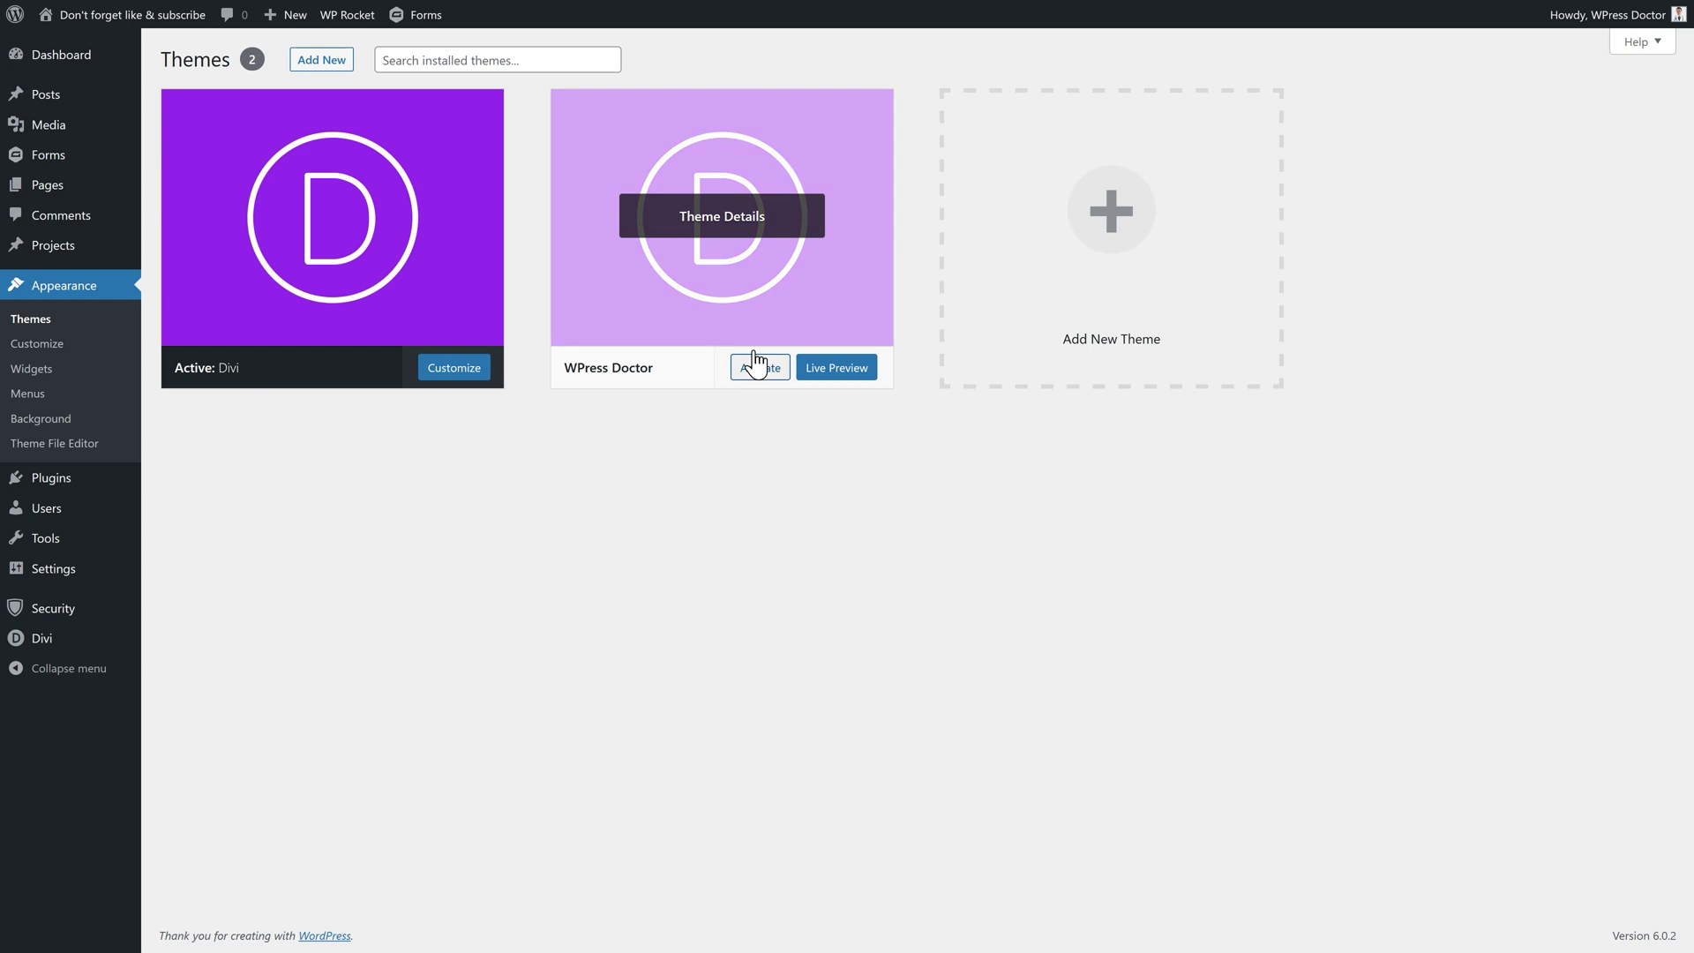
- View the WPress Doctor theme details, highlighting its description and Divi-child note
left_click(727, 231)
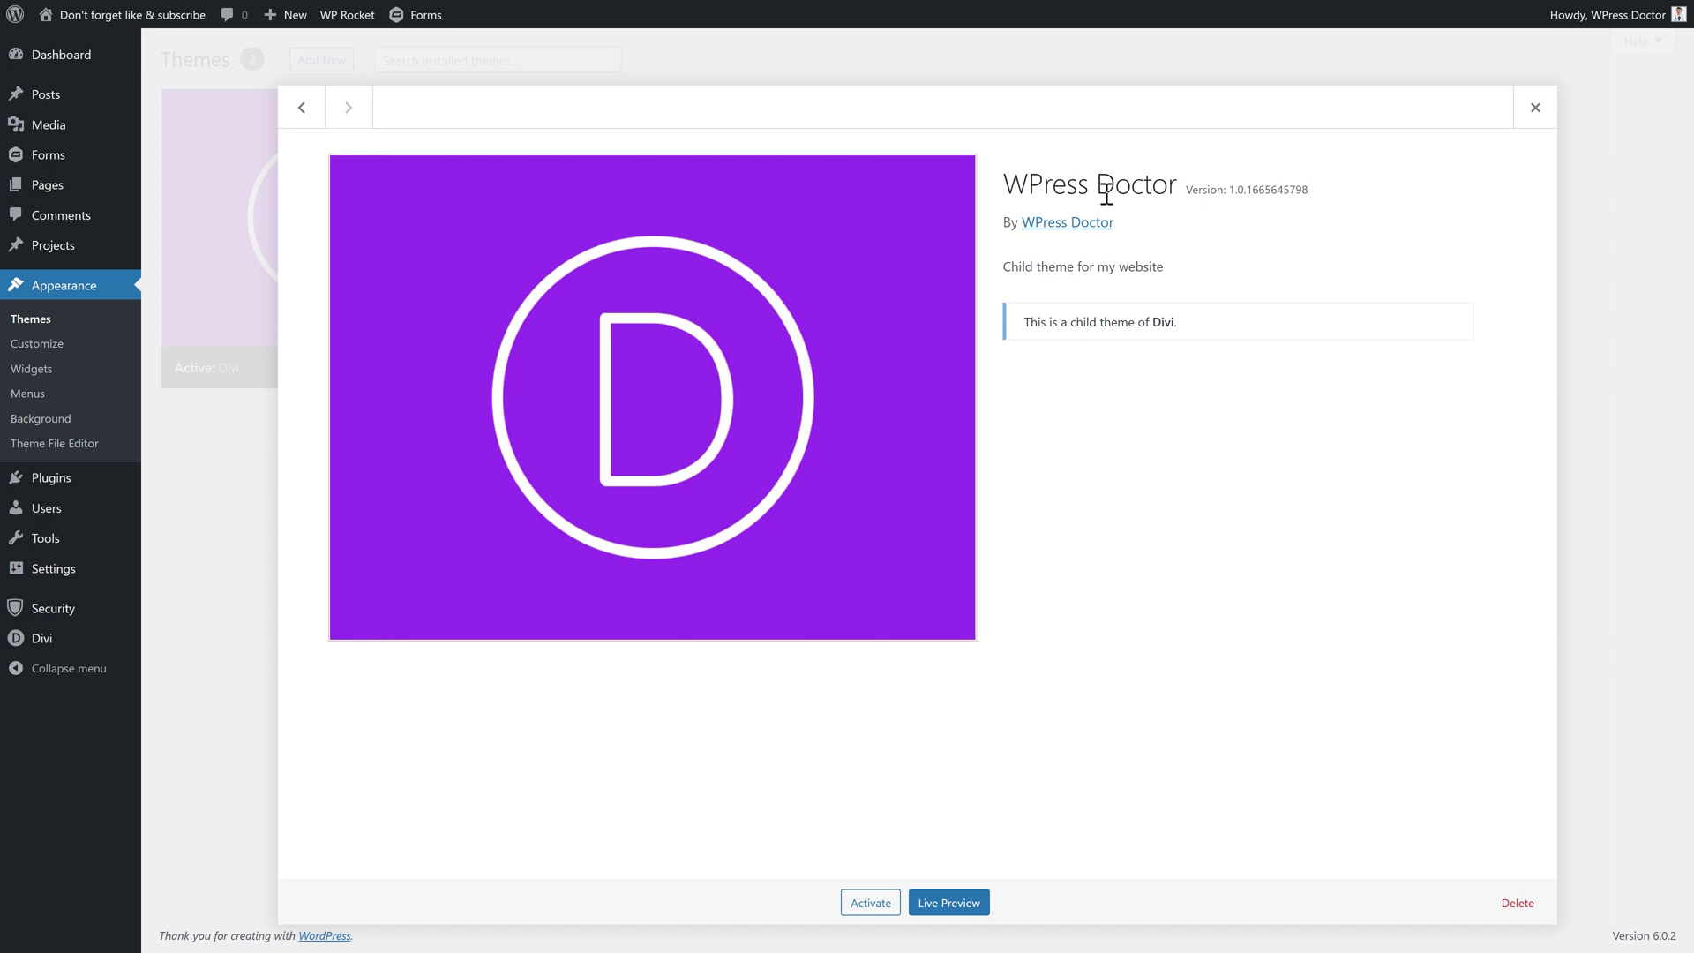
left_click_drag(1003, 266, 1032, 321)
left_click(1164, 266)
left_click(1032, 321)
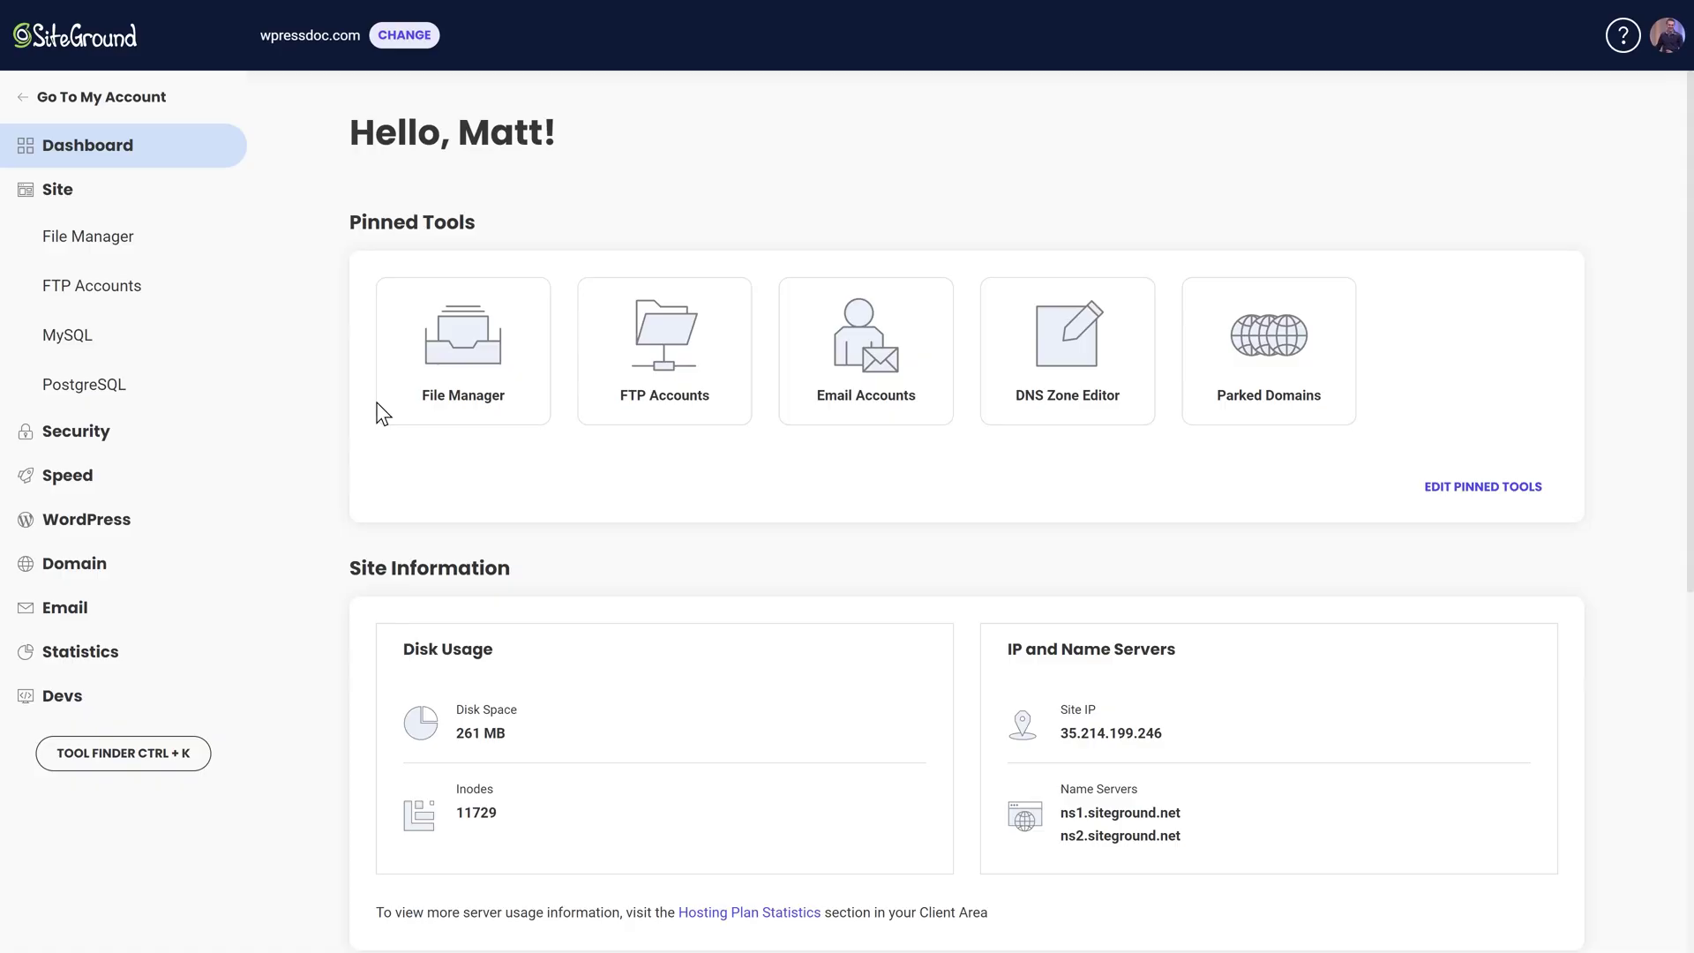
- In File Manager, browse to public_html/wp-content/themes/WPress-Doctor
left_click(465, 357)
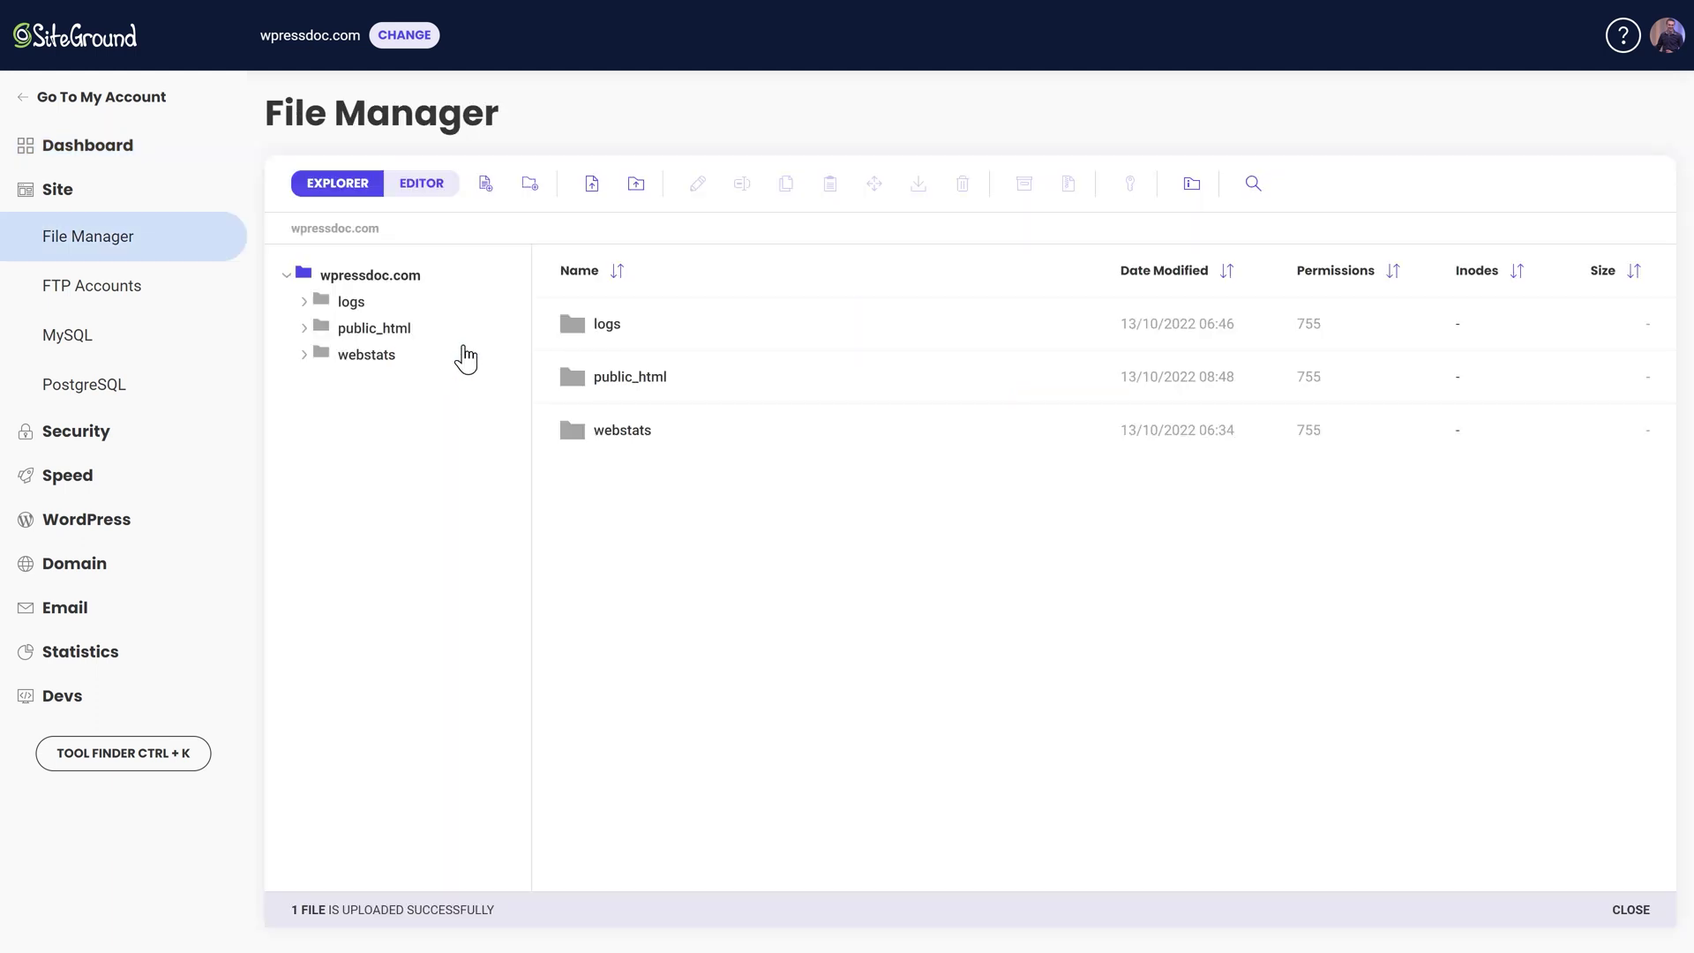
double_click(708, 389)
double_click(689, 500)
left_click(662, 593)
double_click(677, 607)
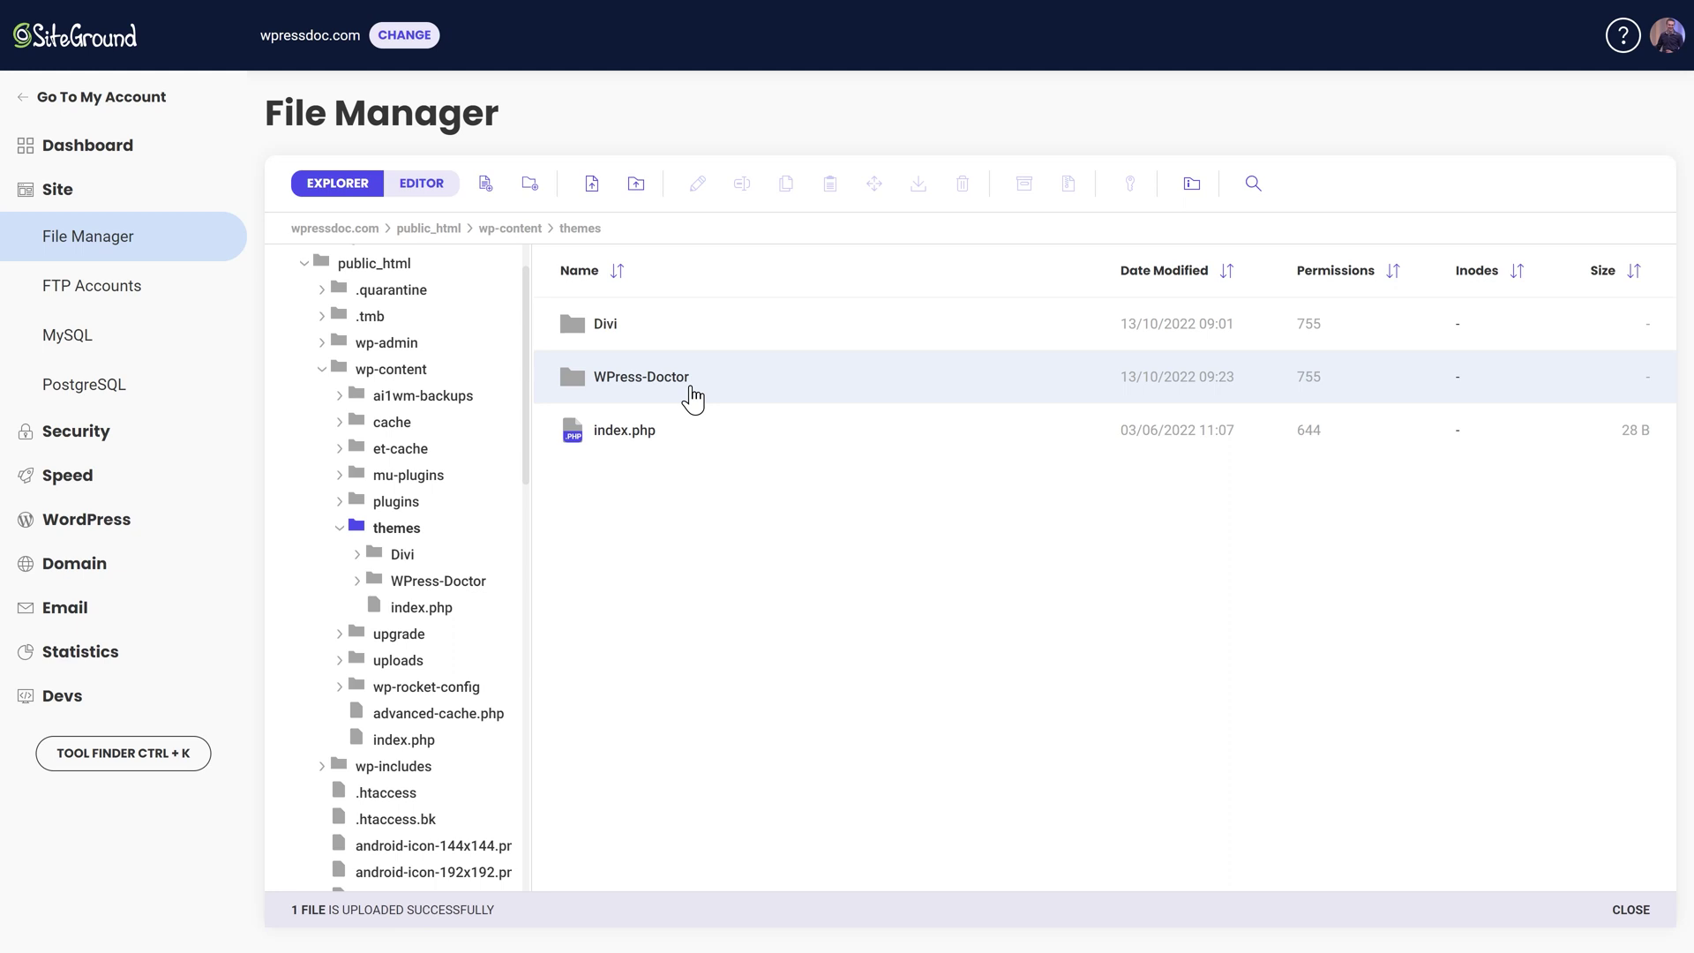
double_click(729, 392)
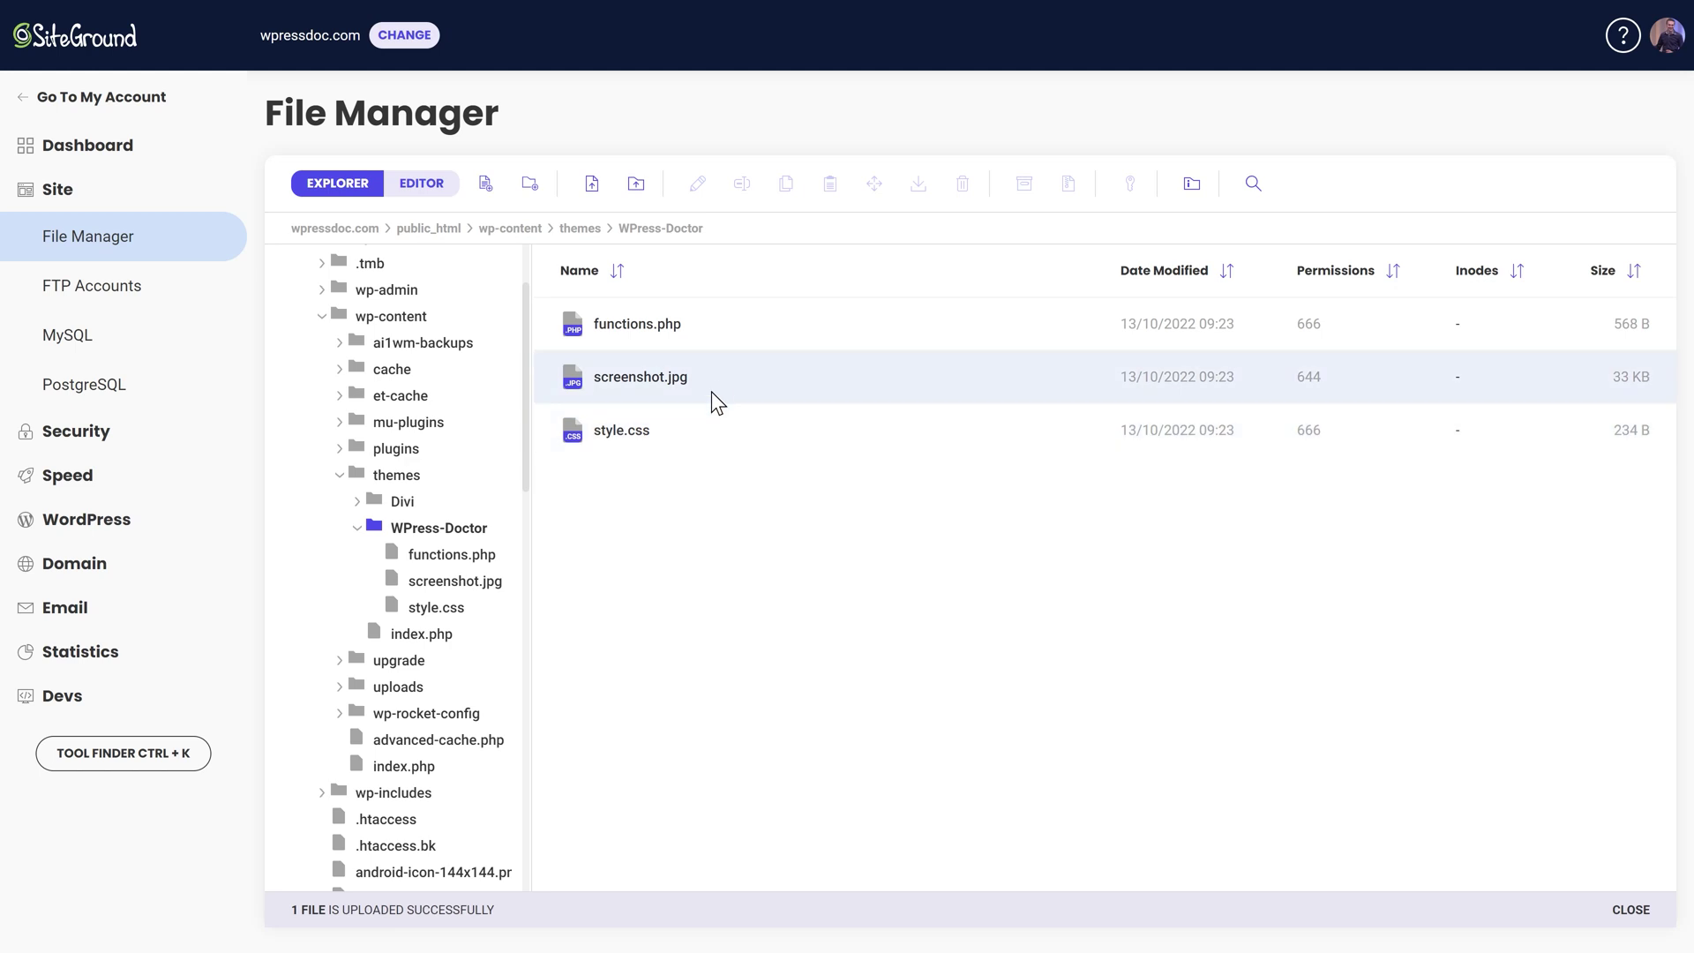
- Download a backup of screenshot.jpg, then upload a new one overwriting it
left_click(720, 392)
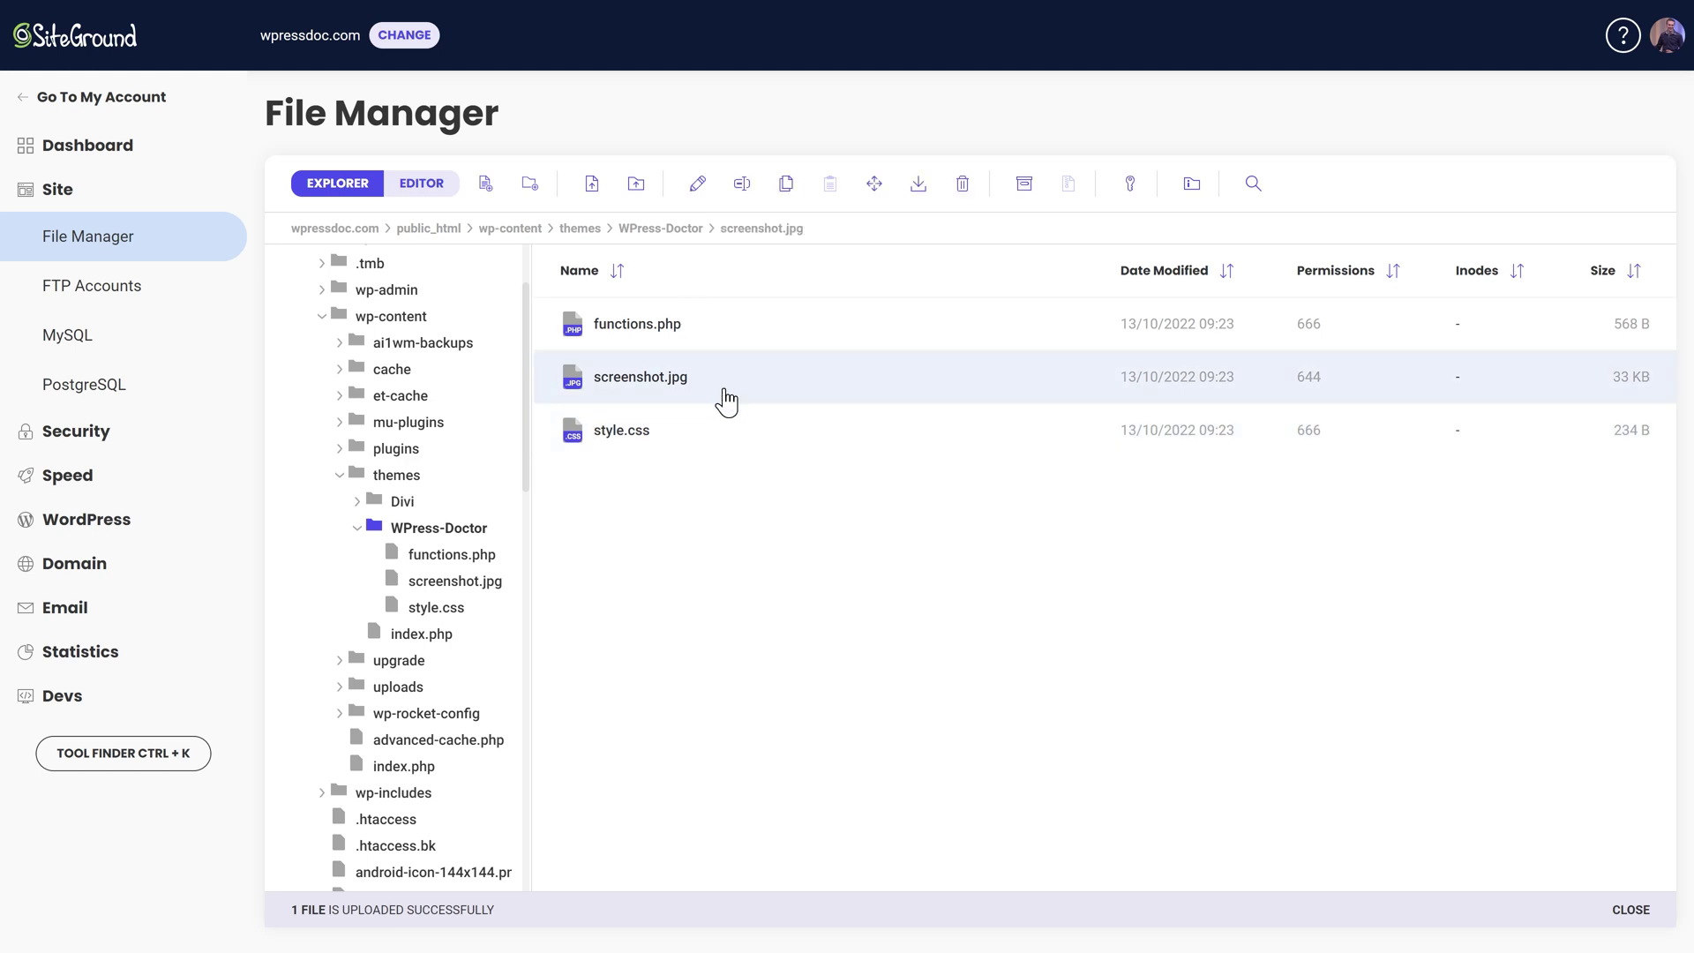
right_click(720, 391)
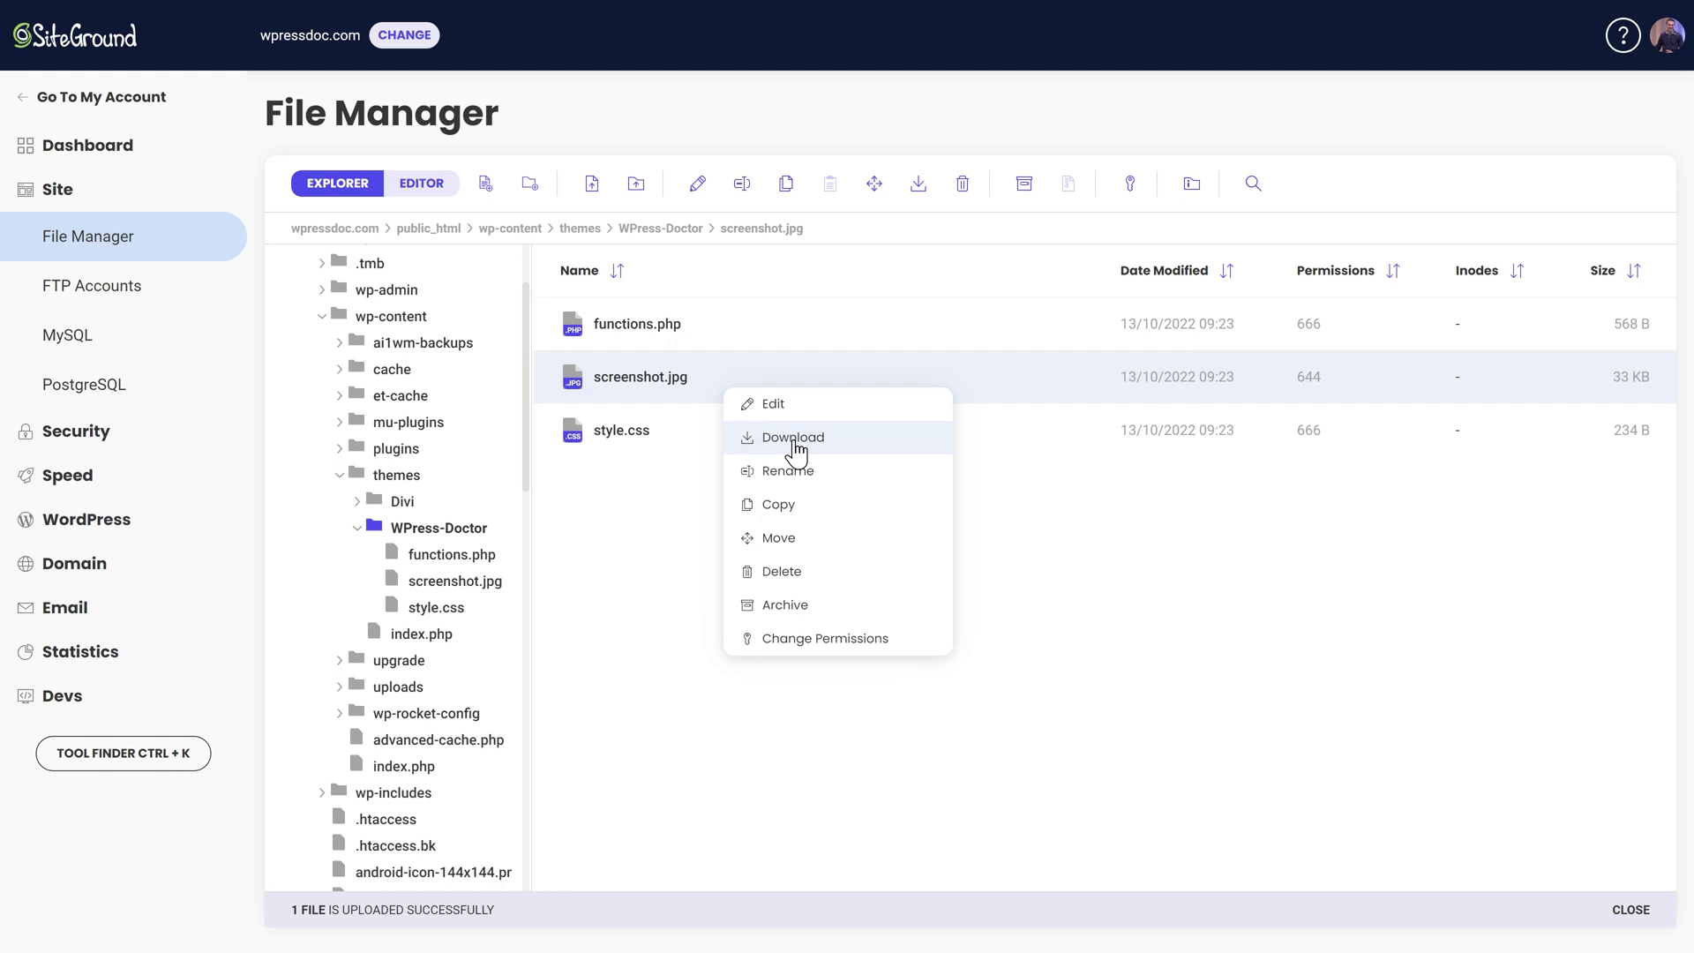
left_click(794, 441)
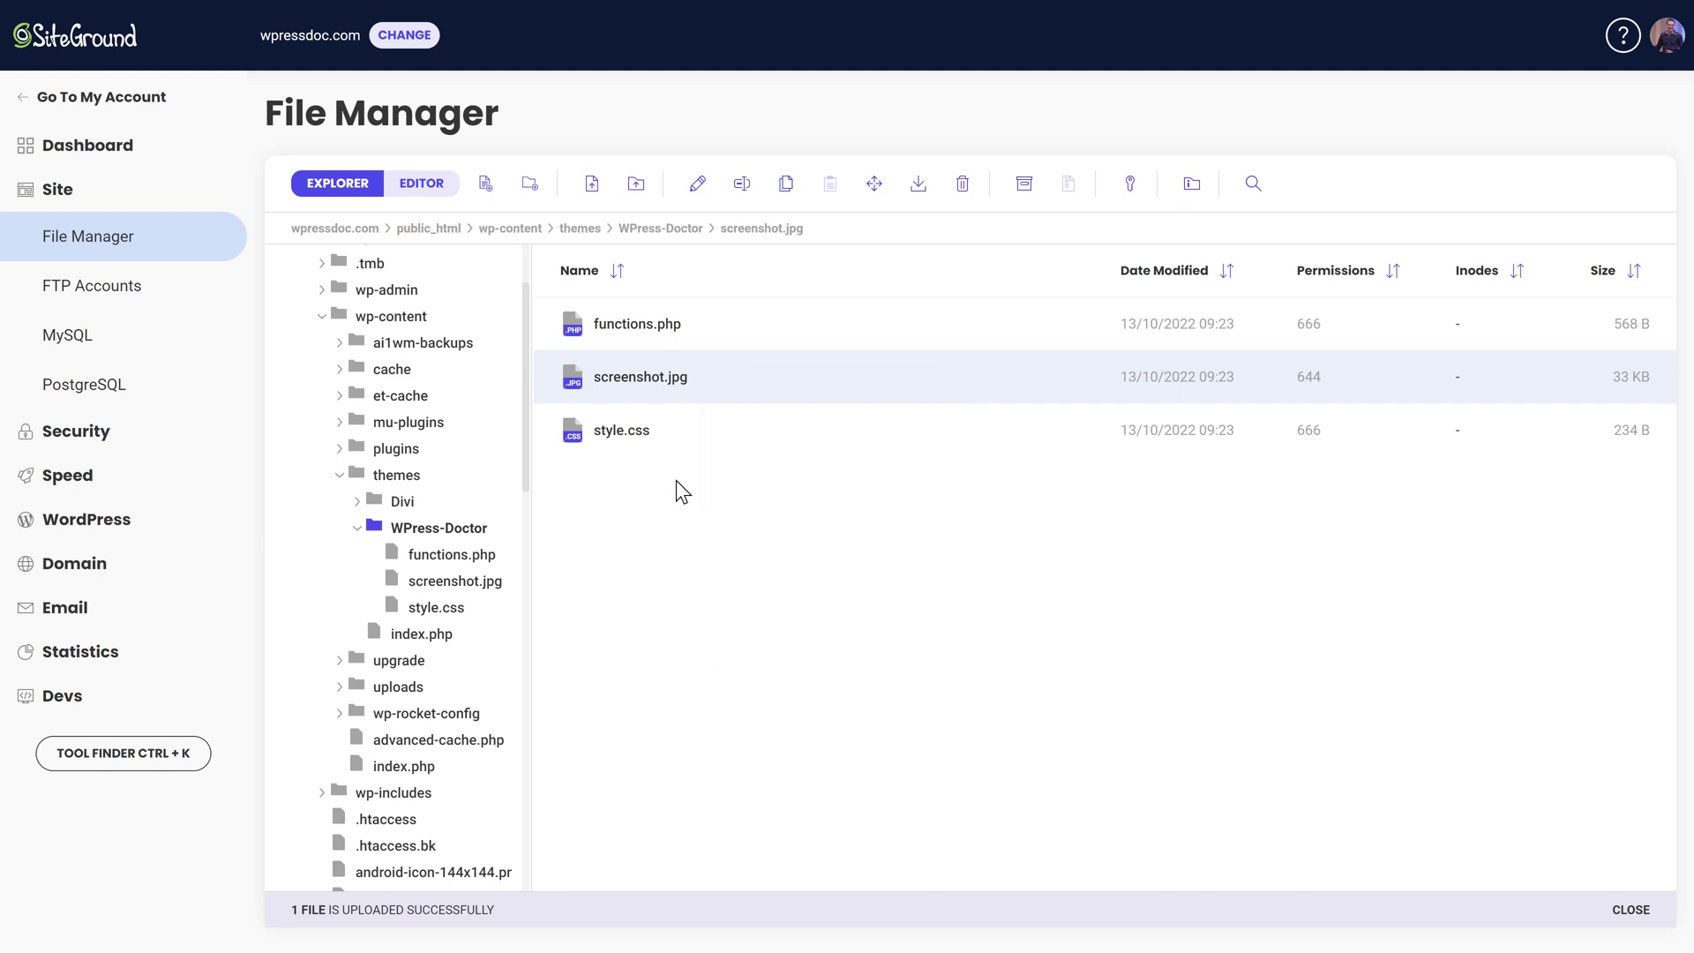
left_click(591, 185)
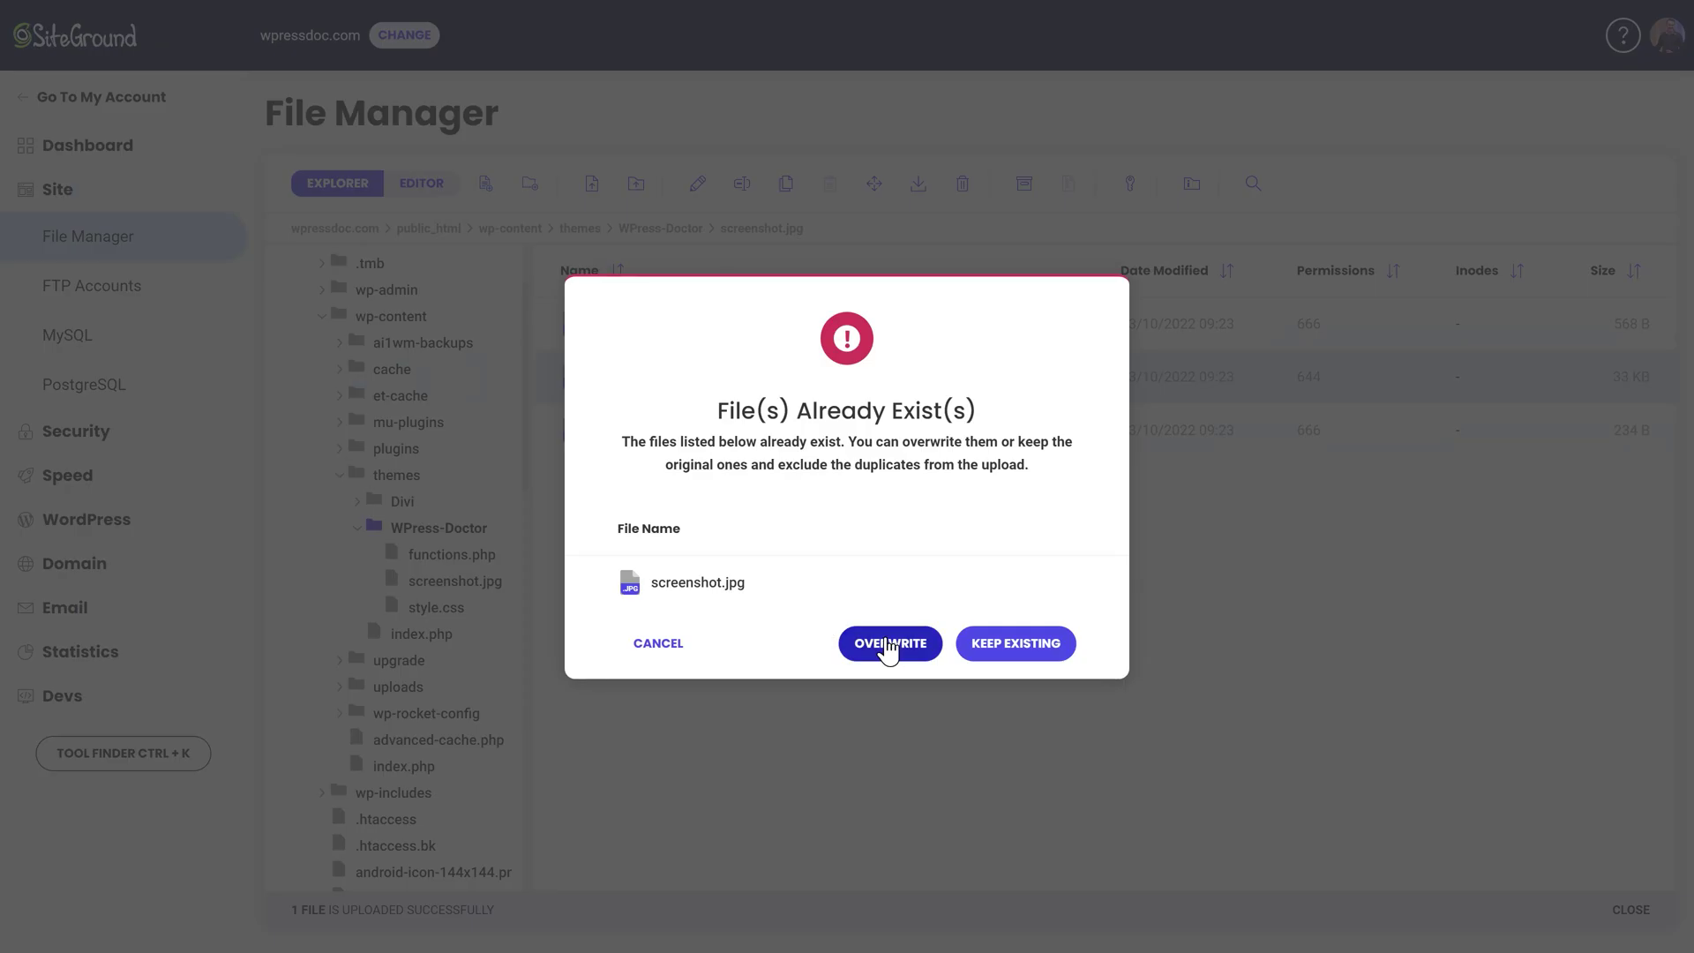
left_click(889, 652)
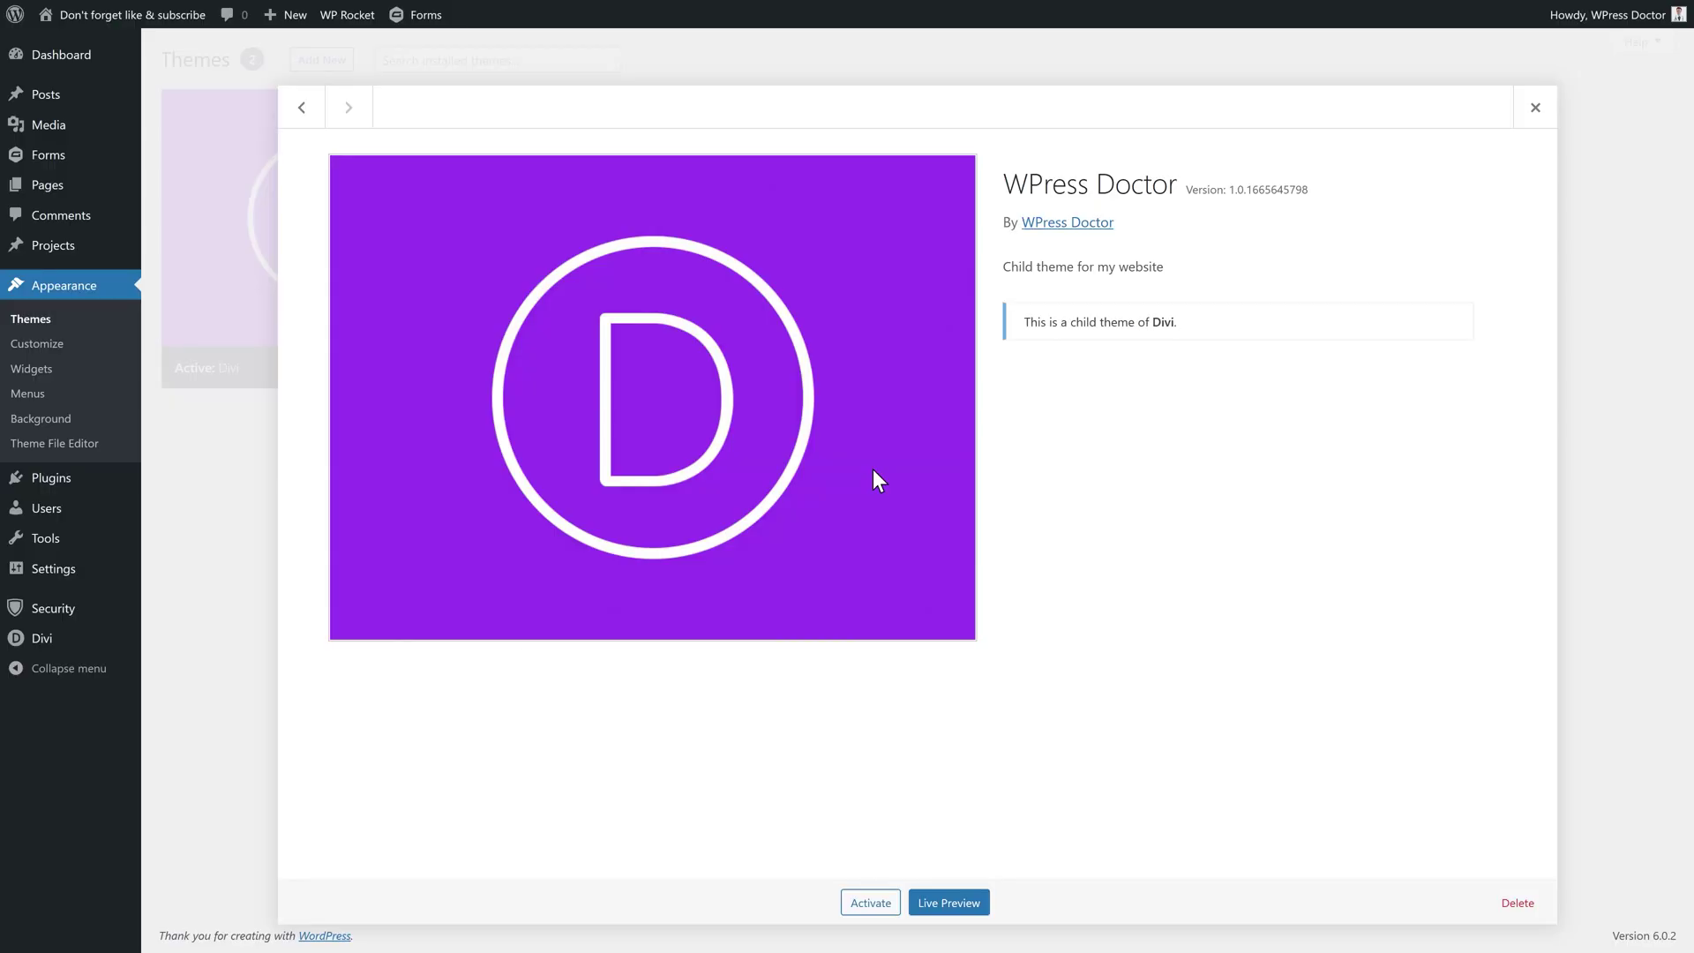
- Reload the Themes page to show the new thumbnail and activate WPress Doctor
key("F5")
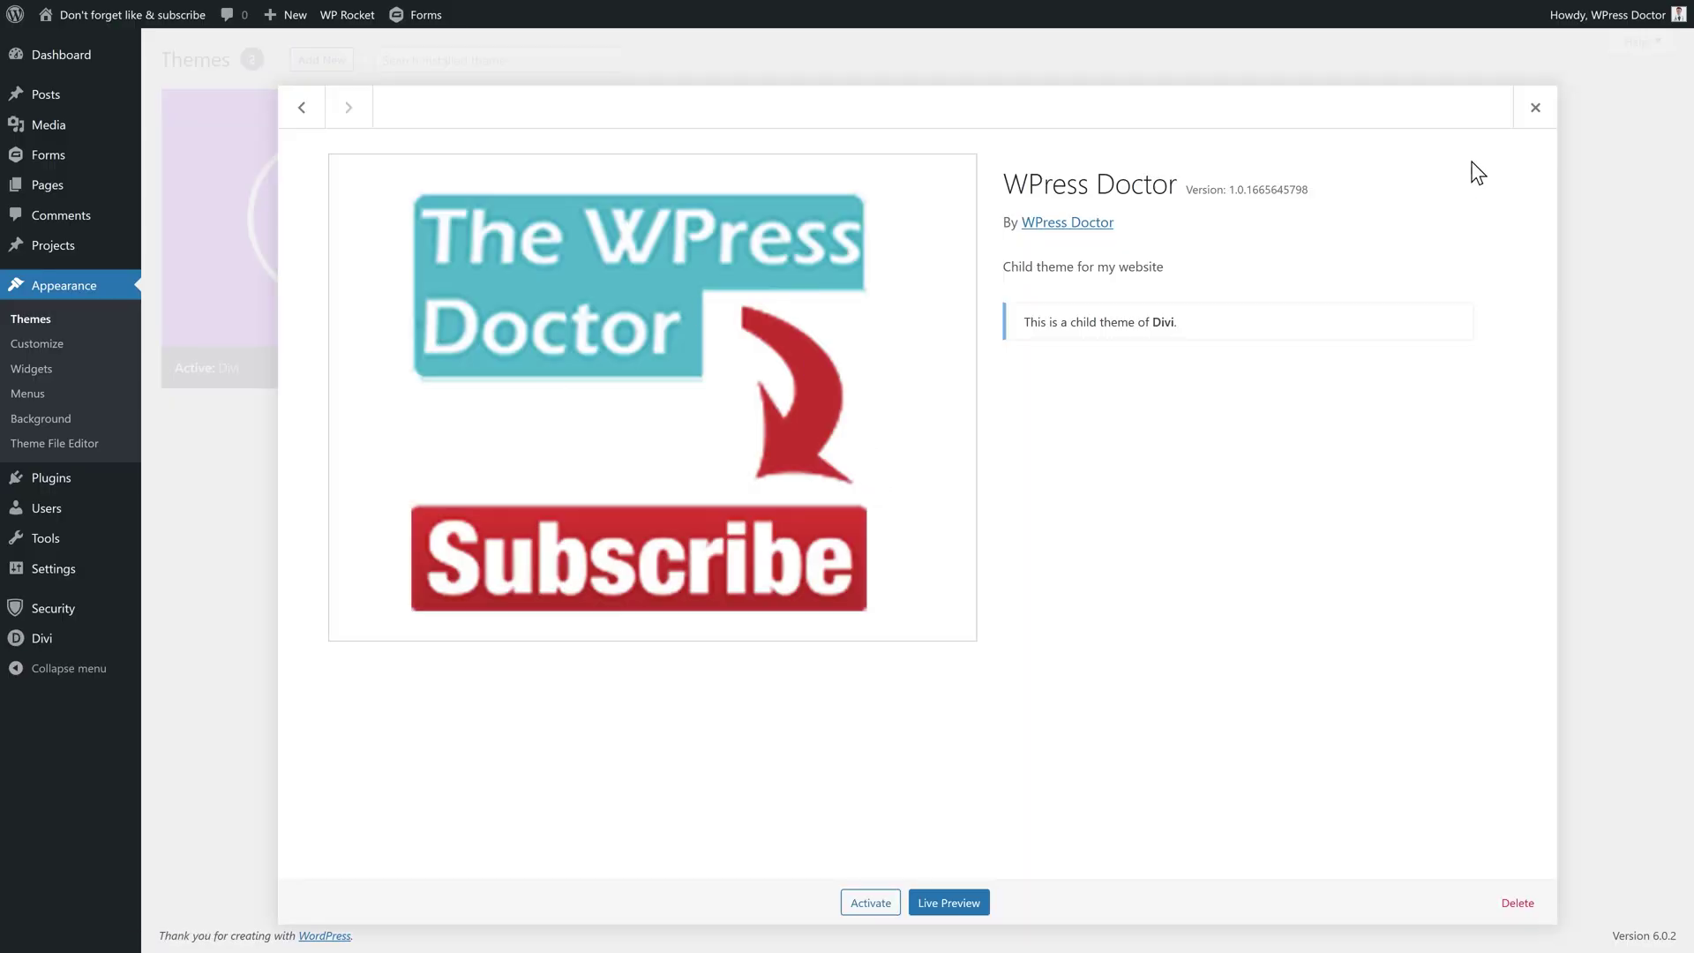
left_click(1534, 109)
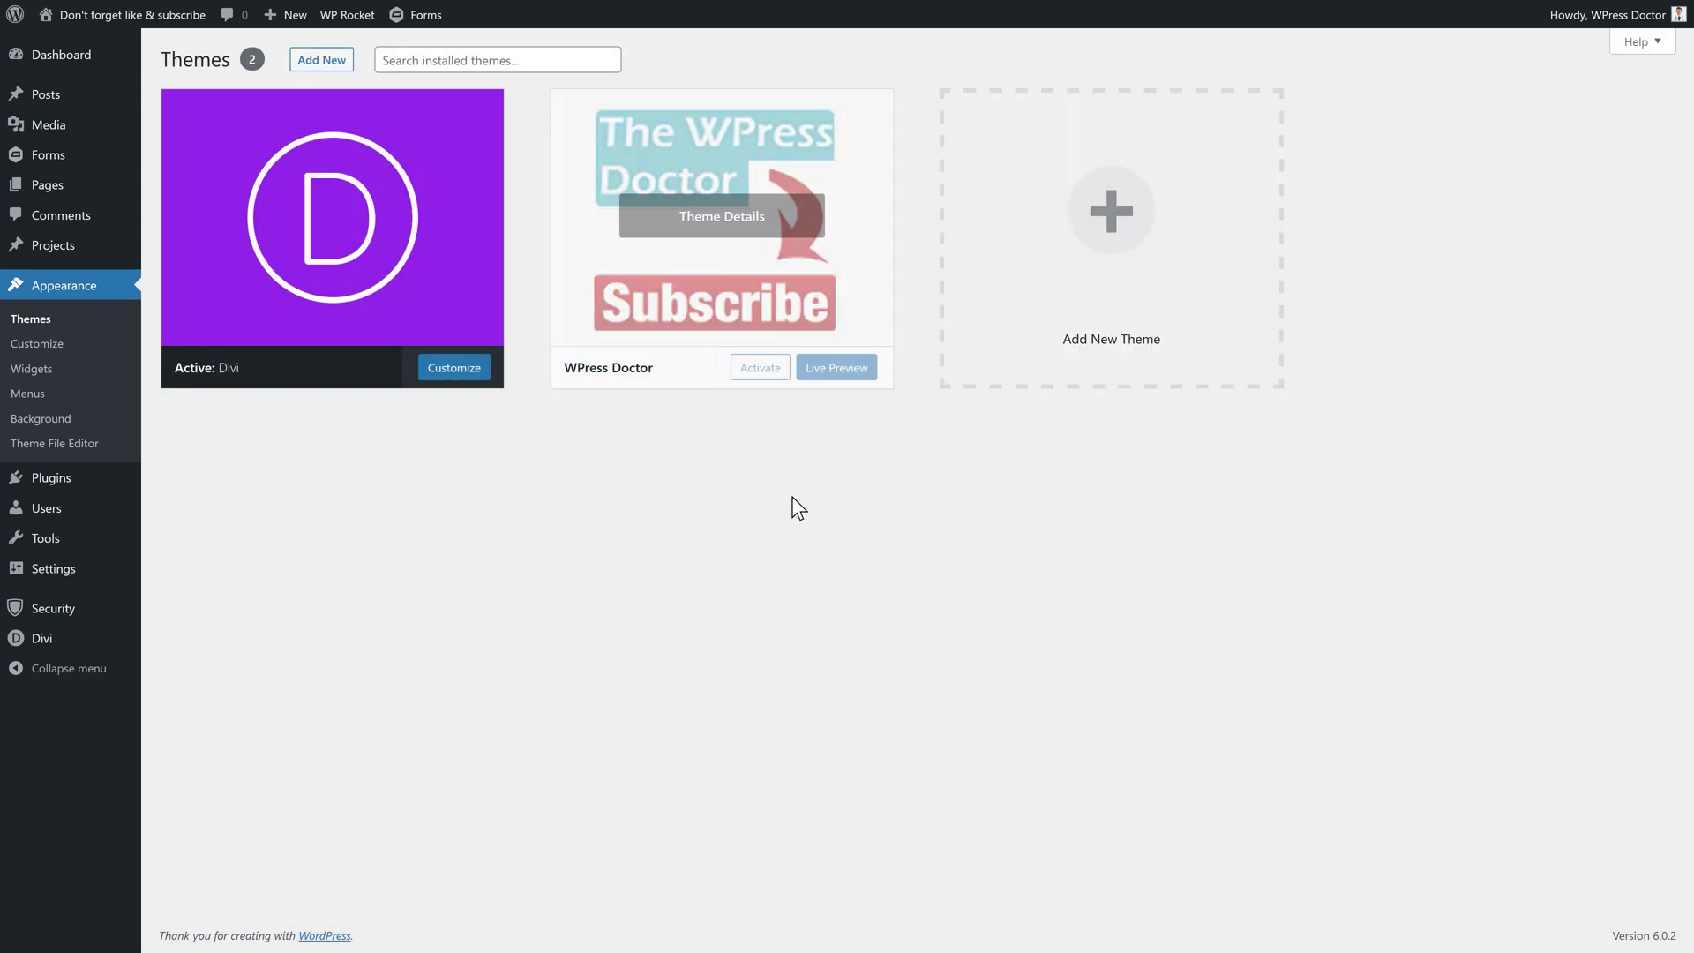
mouse_move(745, 340)
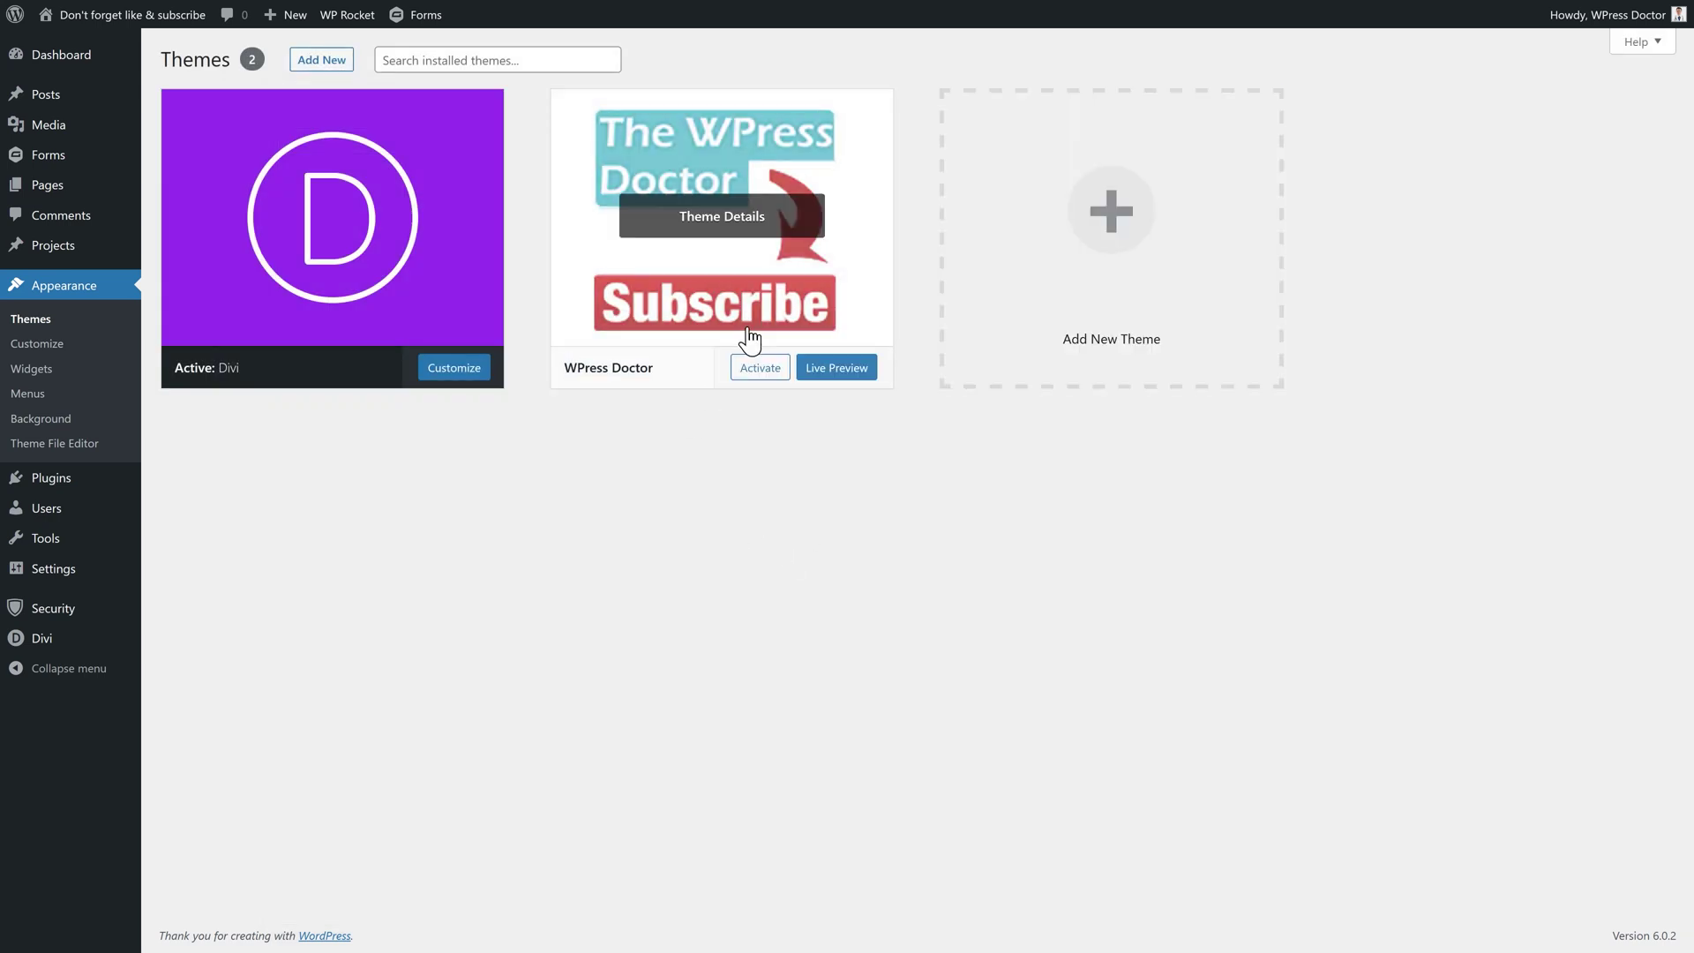
left_click(760, 378)
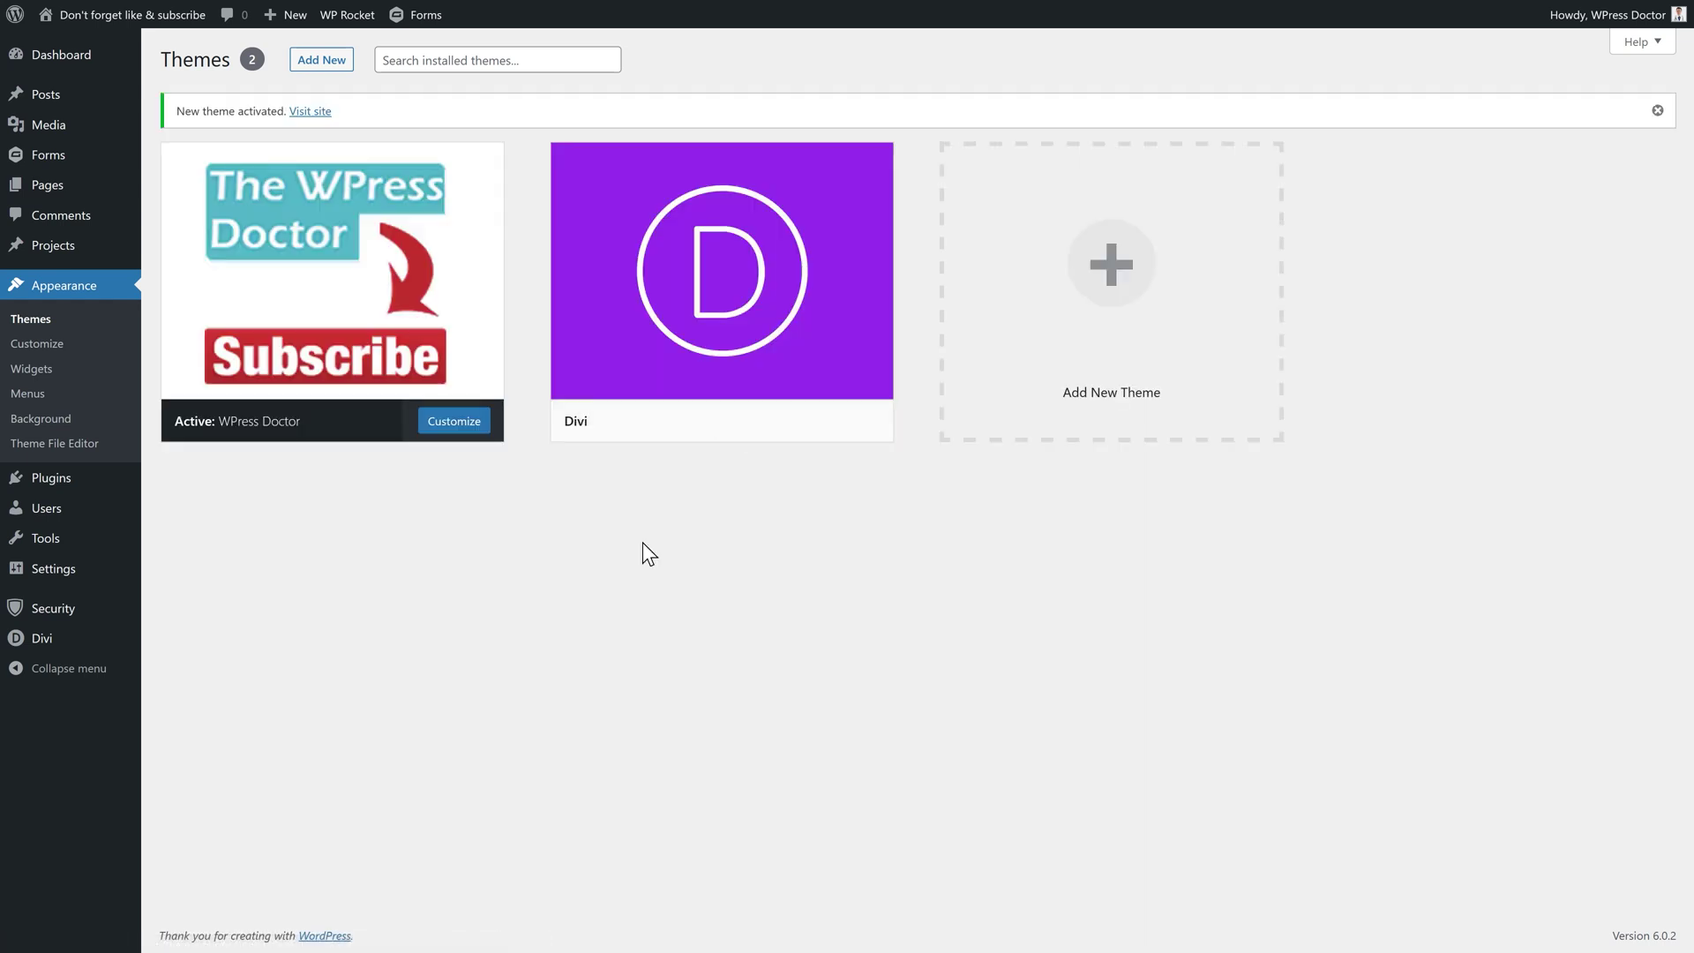
- In the theme file editor, review style.css, then select functions.php's placeholder logo URL on line 26
left_click(75, 446)
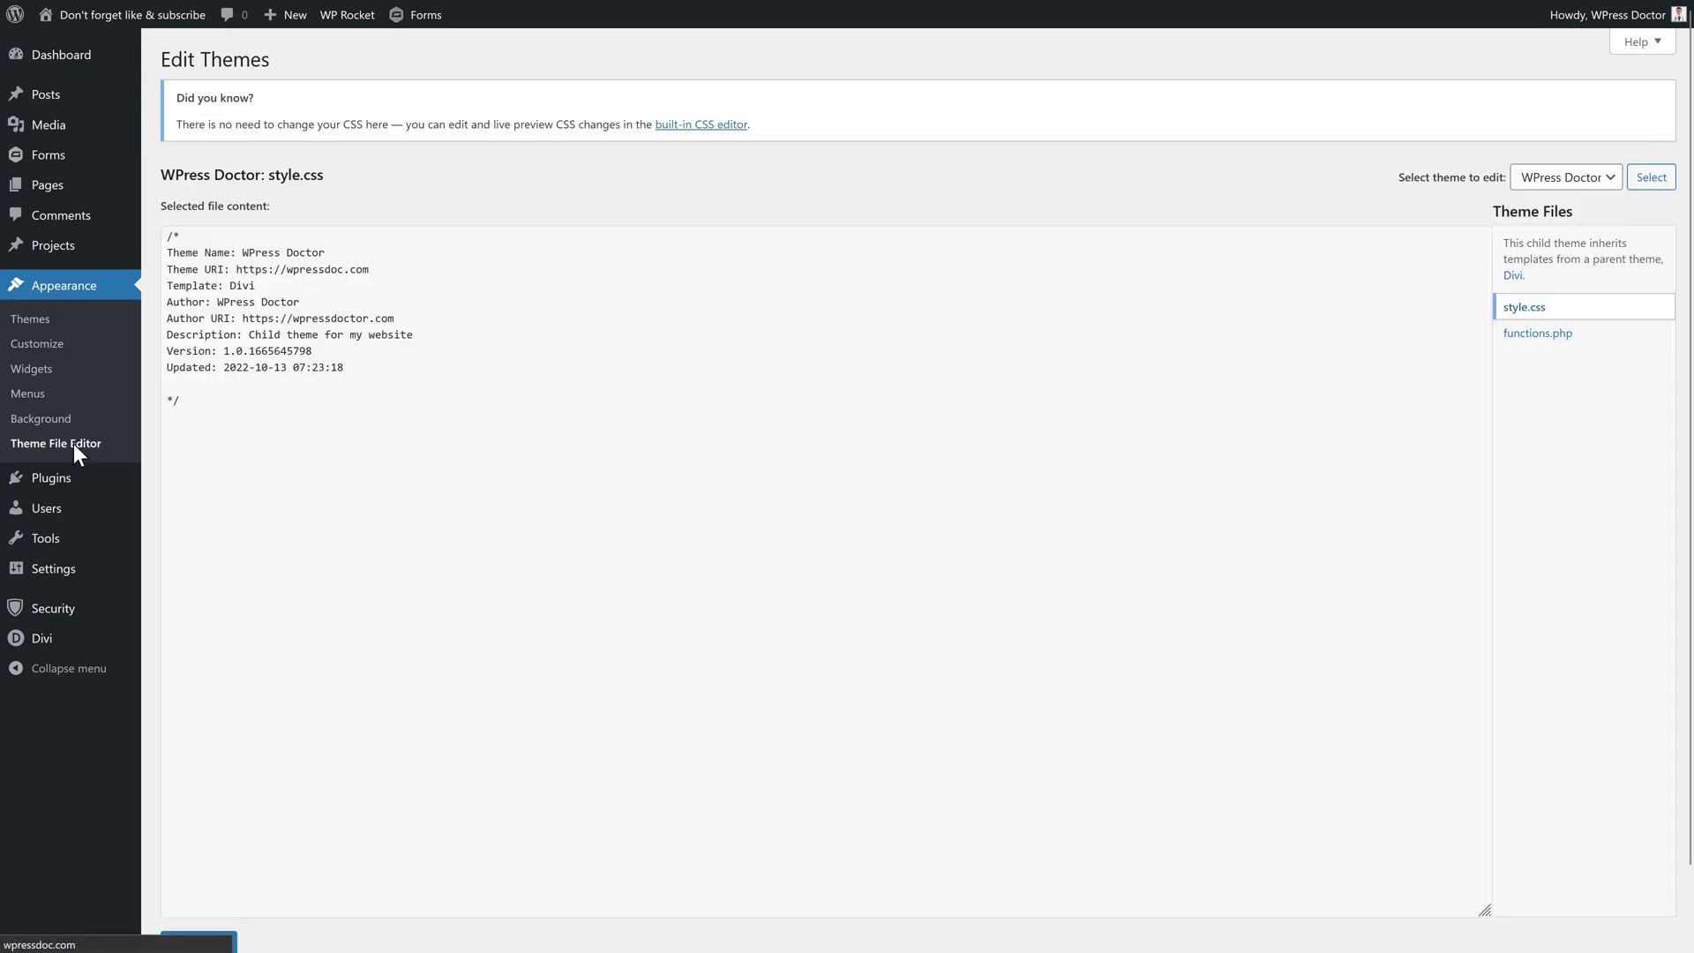
left_click_drag(310, 409, 204, 242)
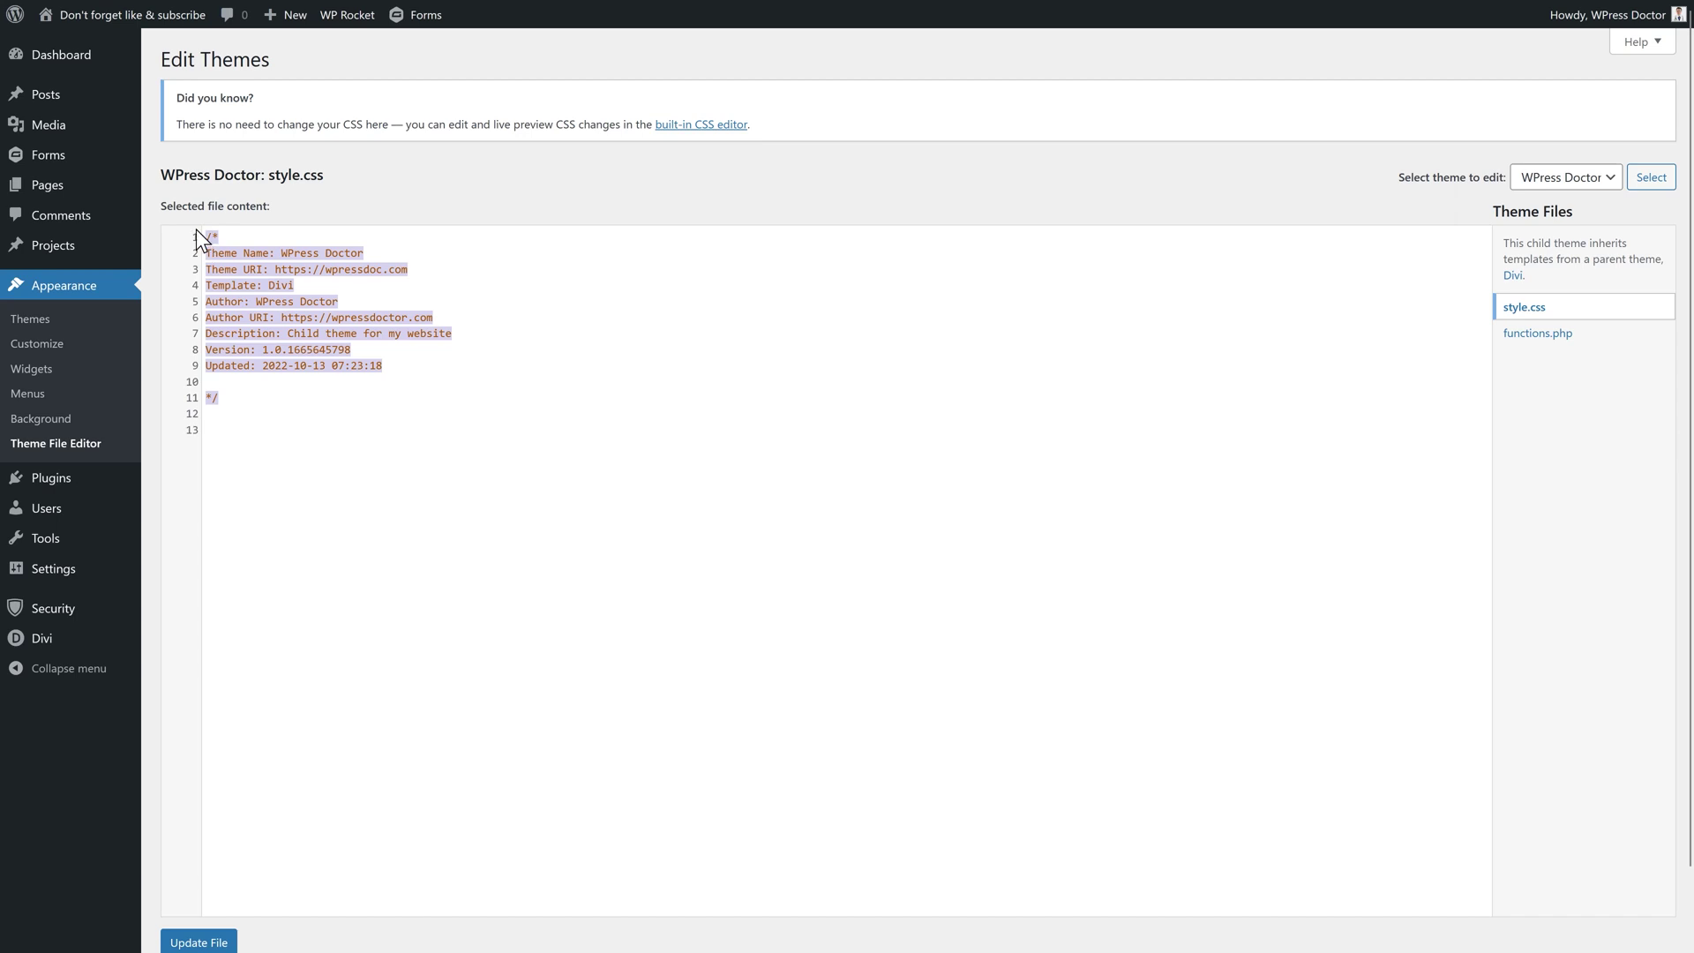
left_click(514, 339)
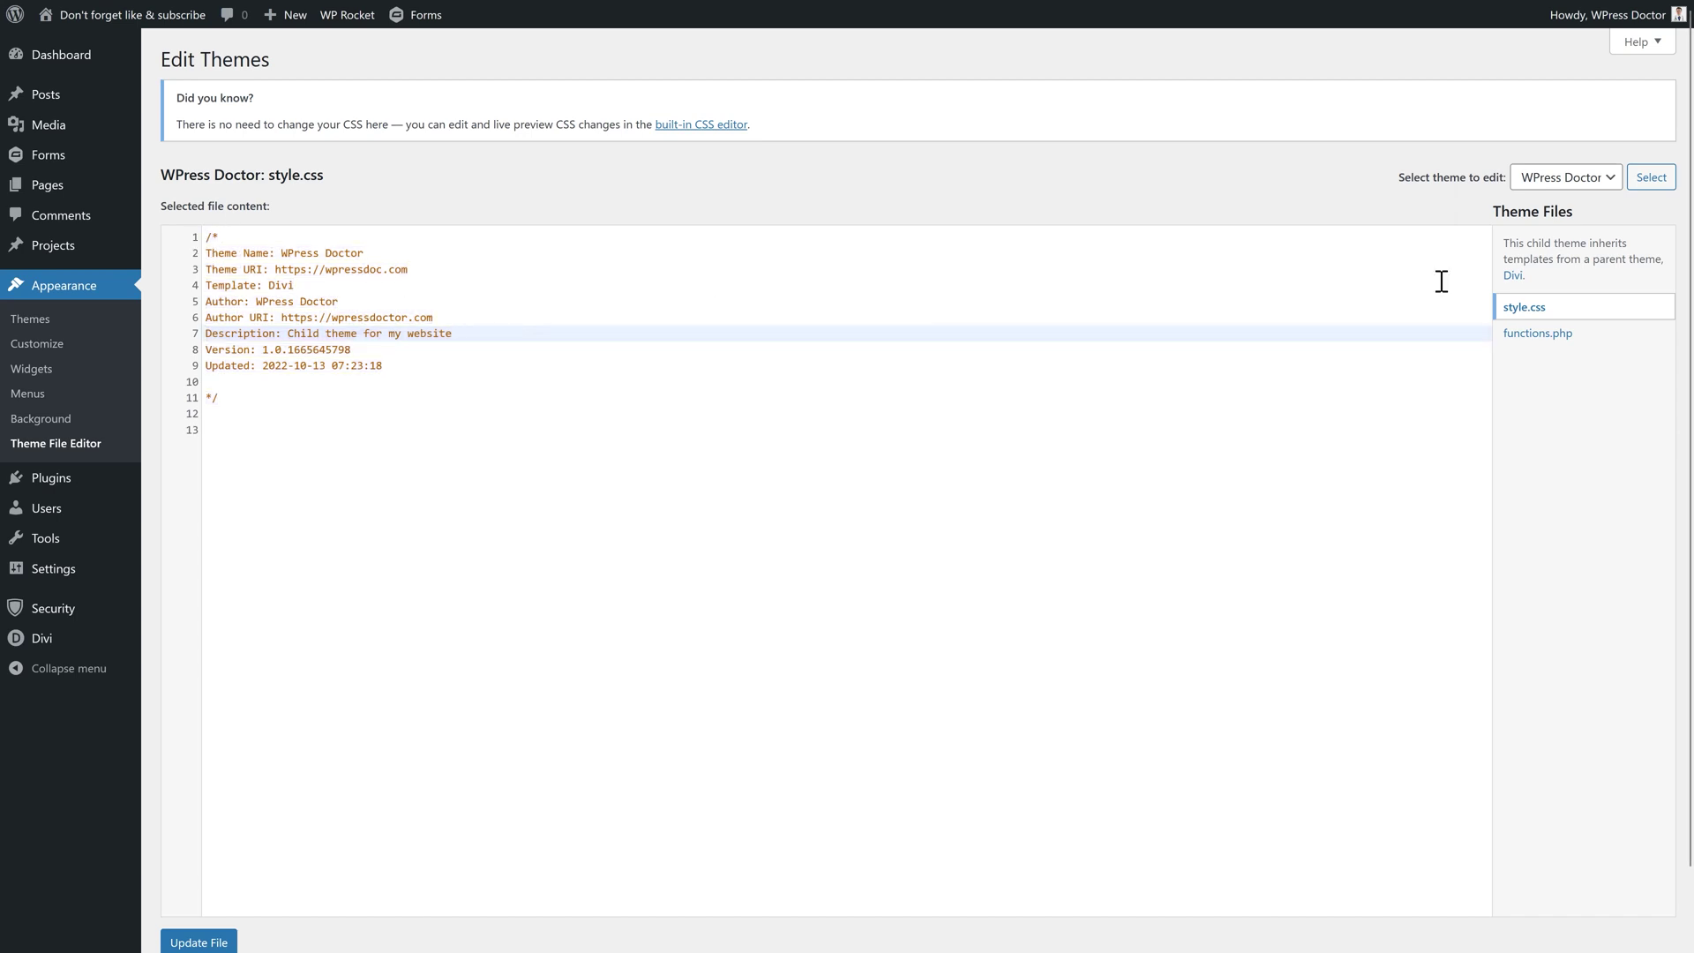
left_click(1536, 338)
left_click(474, 490)
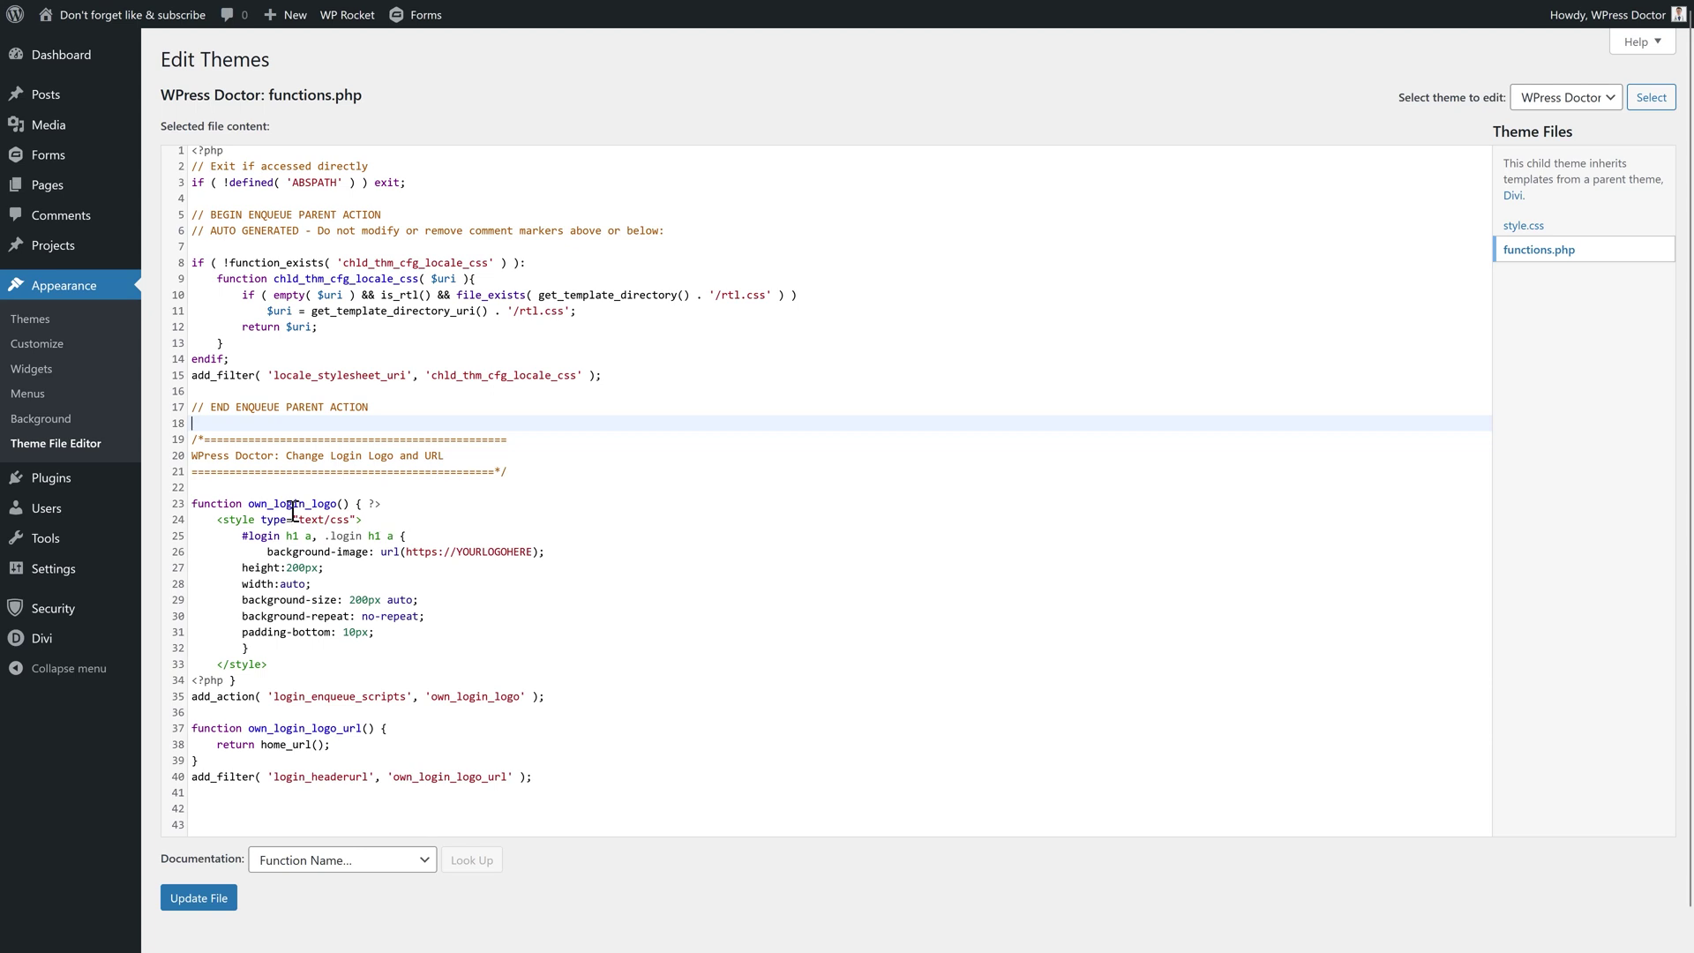
left_click_drag(406, 552, 536, 553)
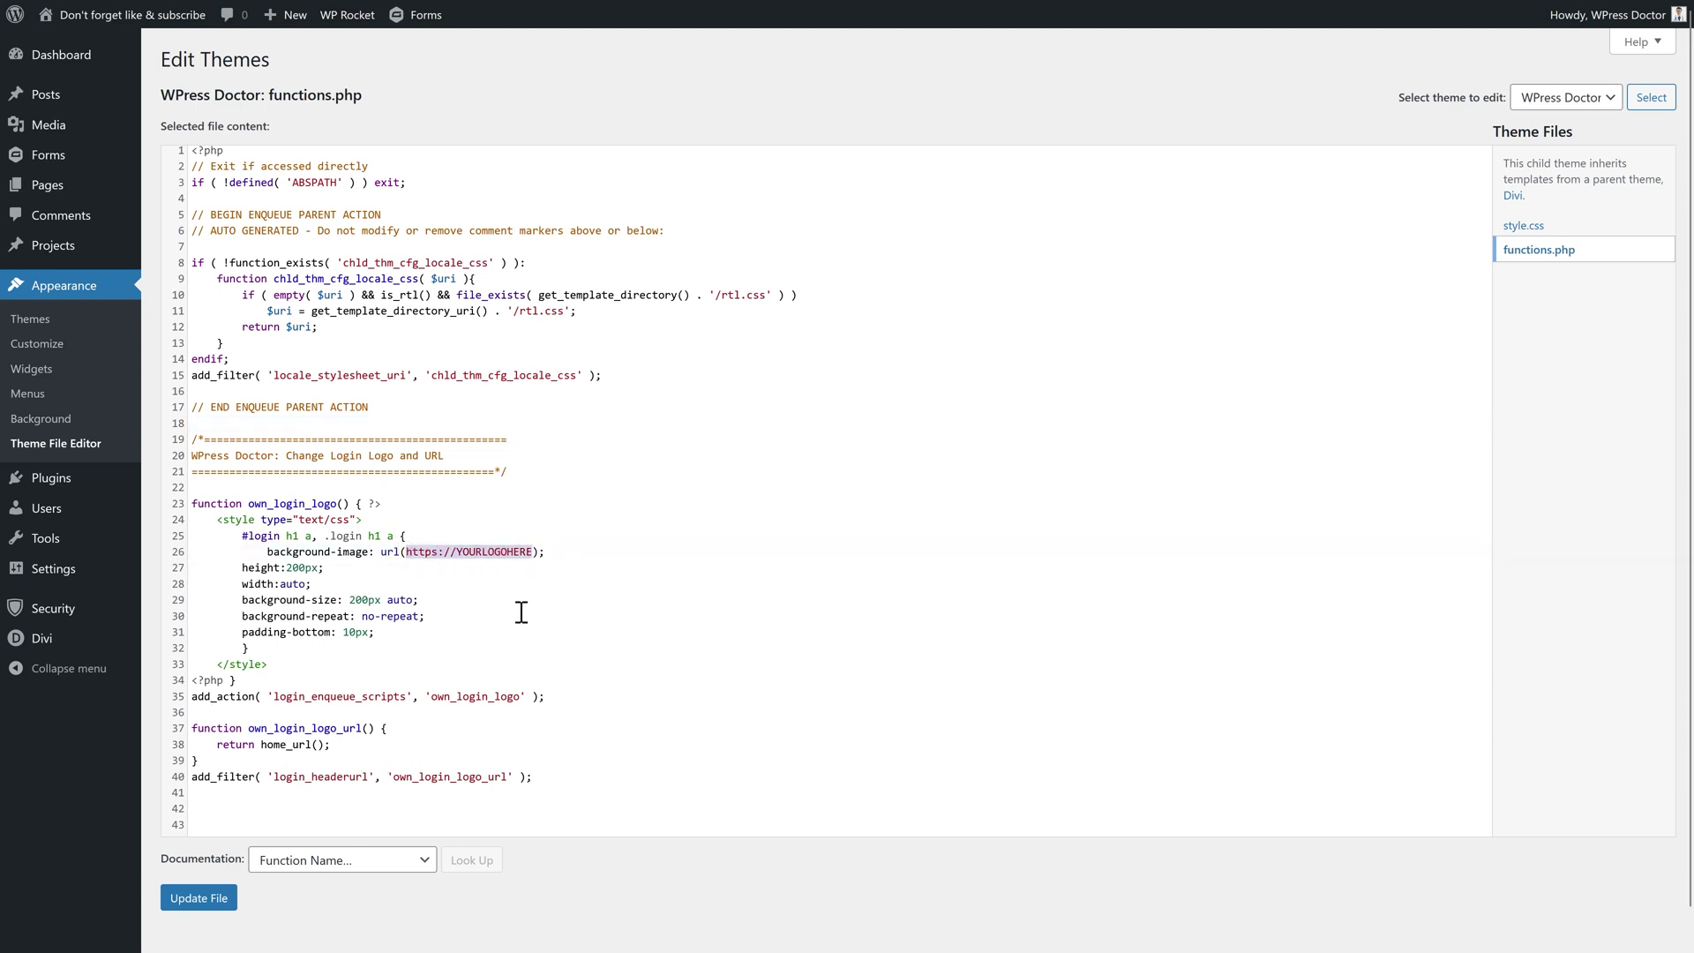
- Copy the file URL of the WPress Doctor Subscribe image from the Media Library
mouse_move(54, 138)
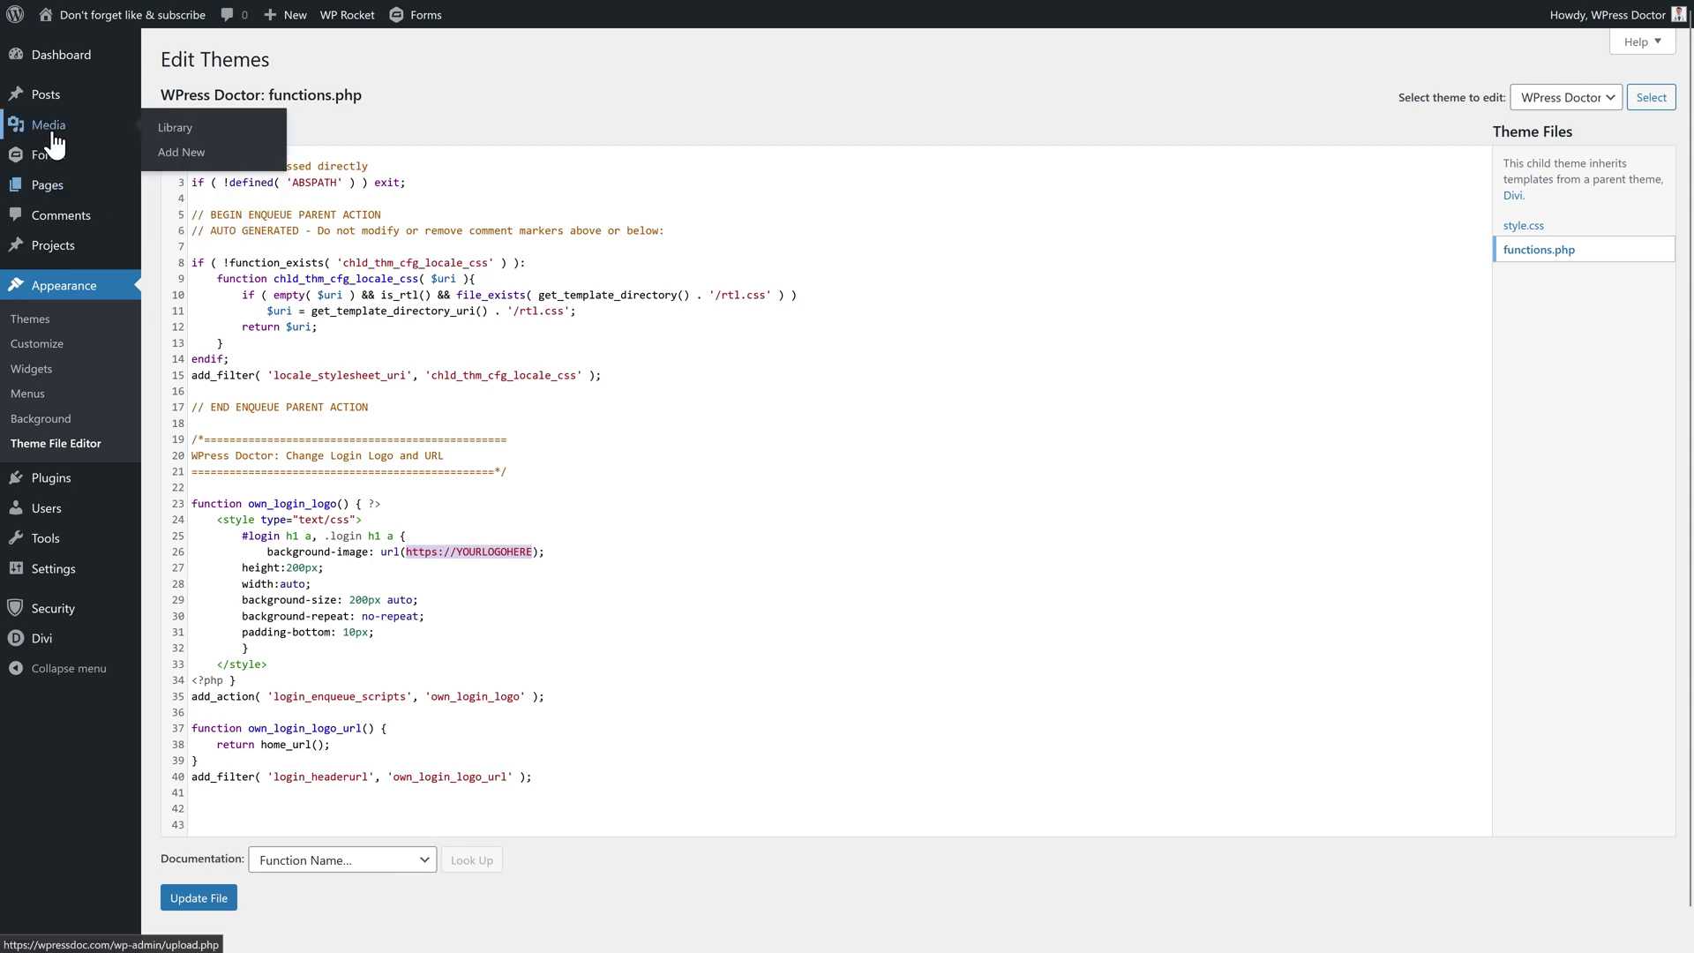
left_click(187, 140)
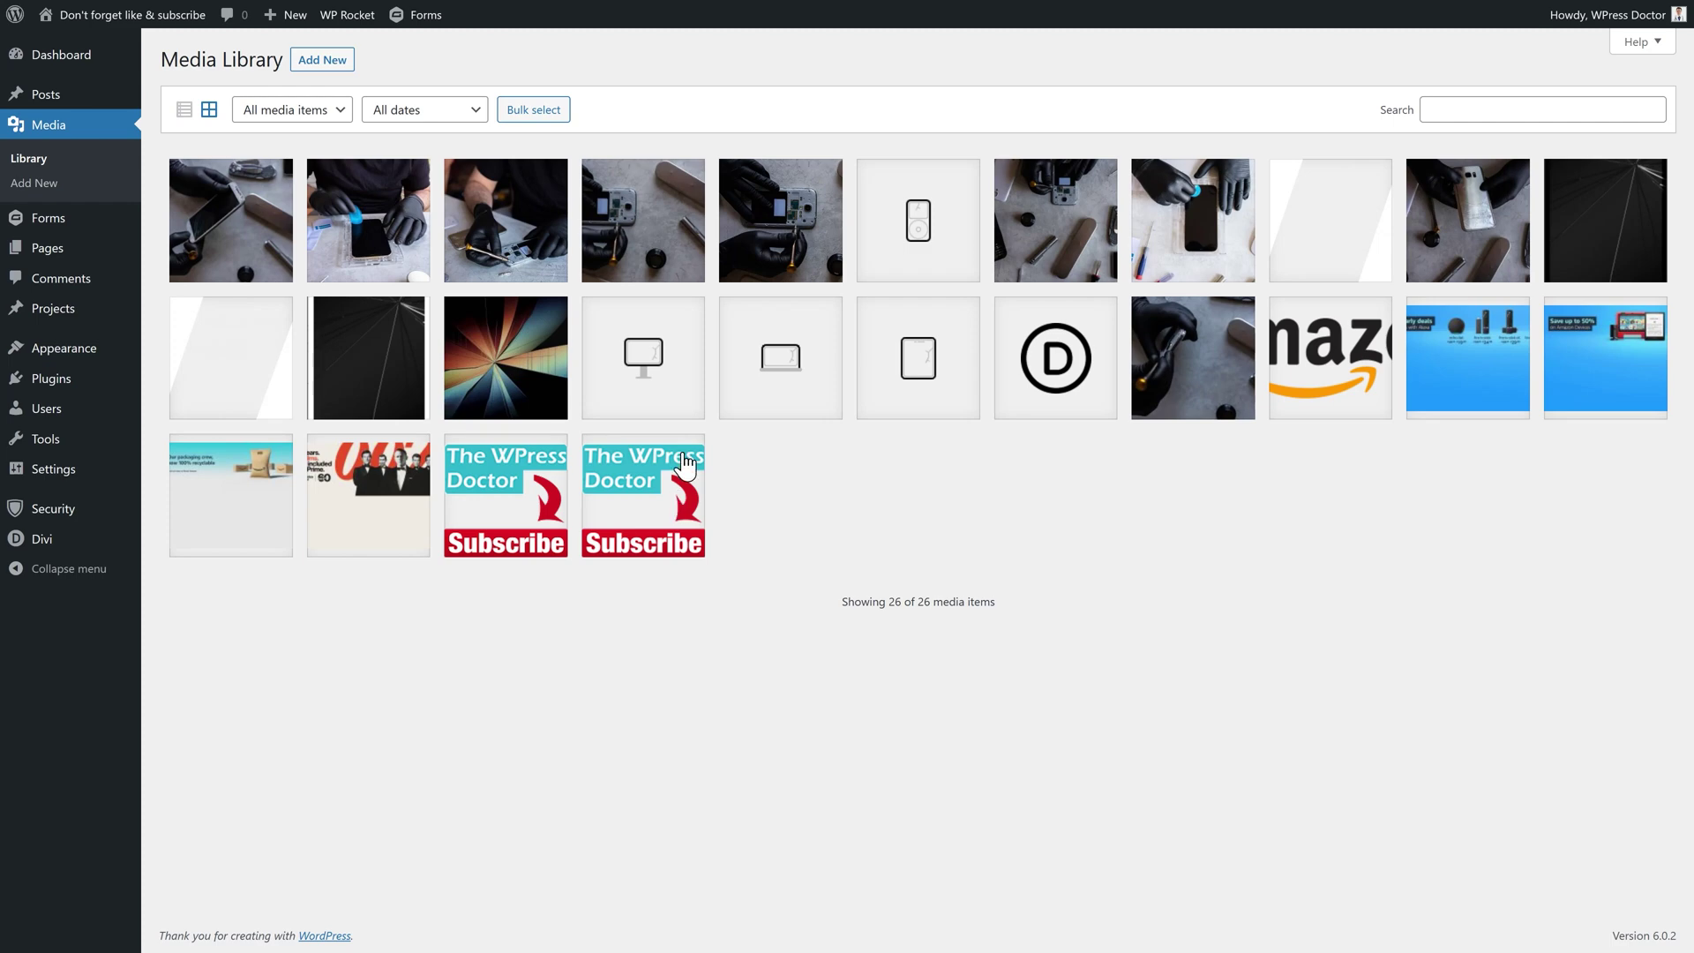
left_click(637, 510)
left_click(1352, 503)
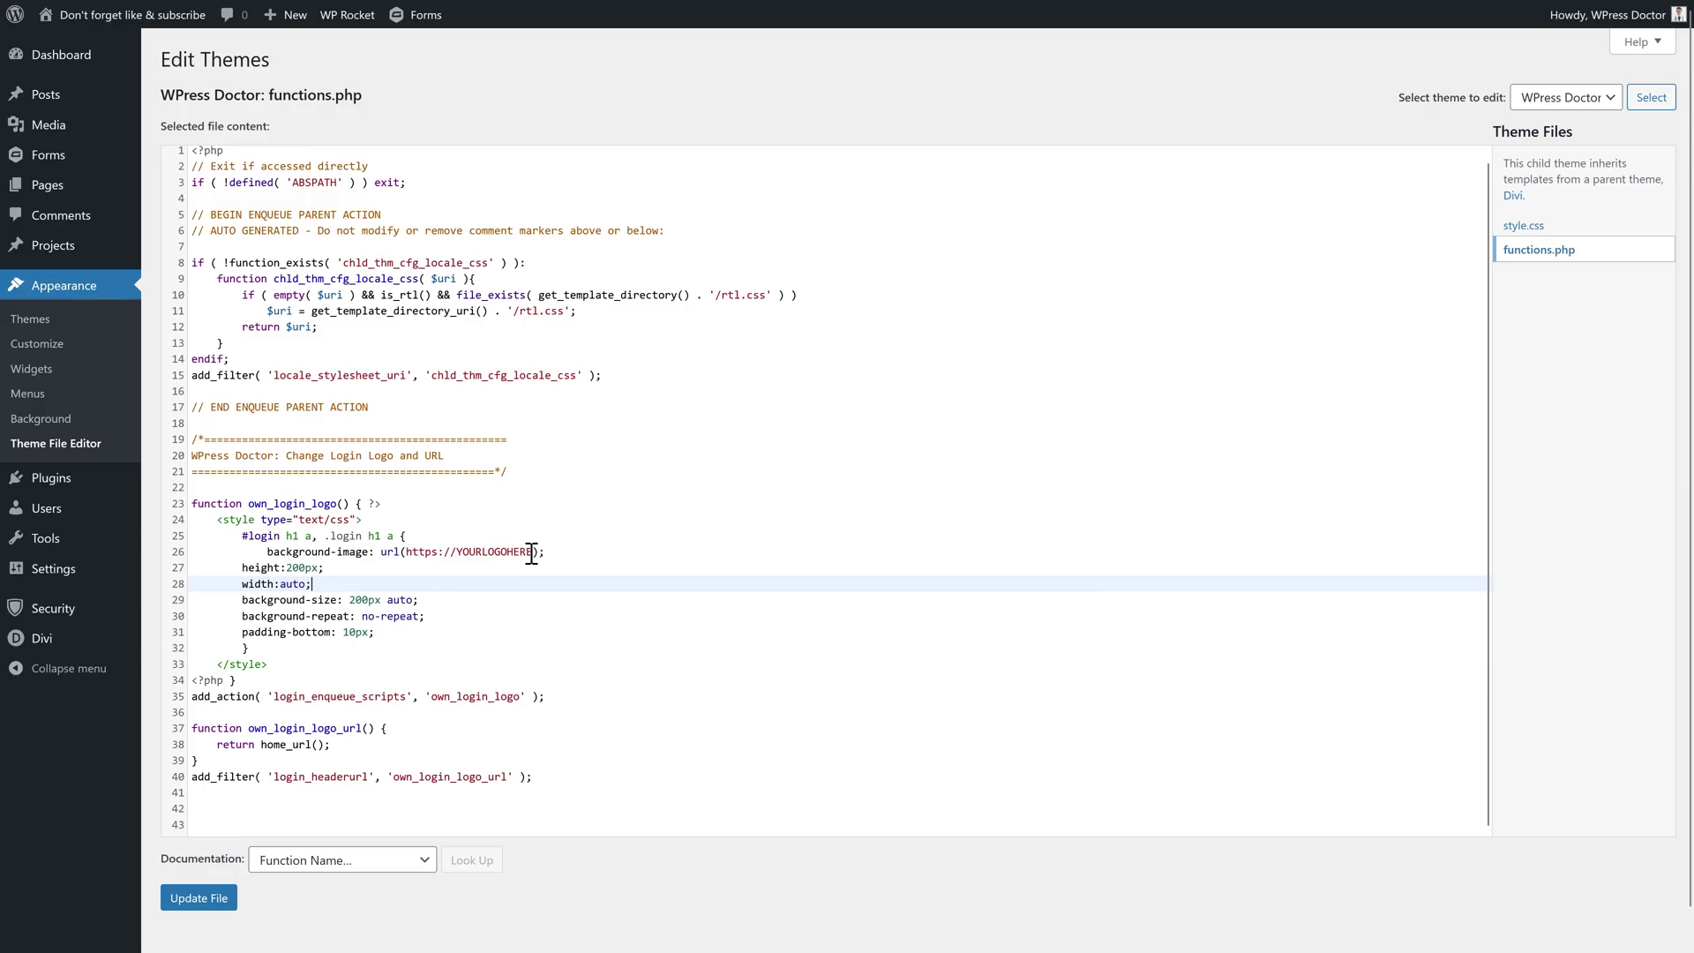
- Replace the placeholder logo URL on line 26 with the copied URL and save functions.php
left_click_drag(533, 552, 409, 549)
right_click(435, 552)
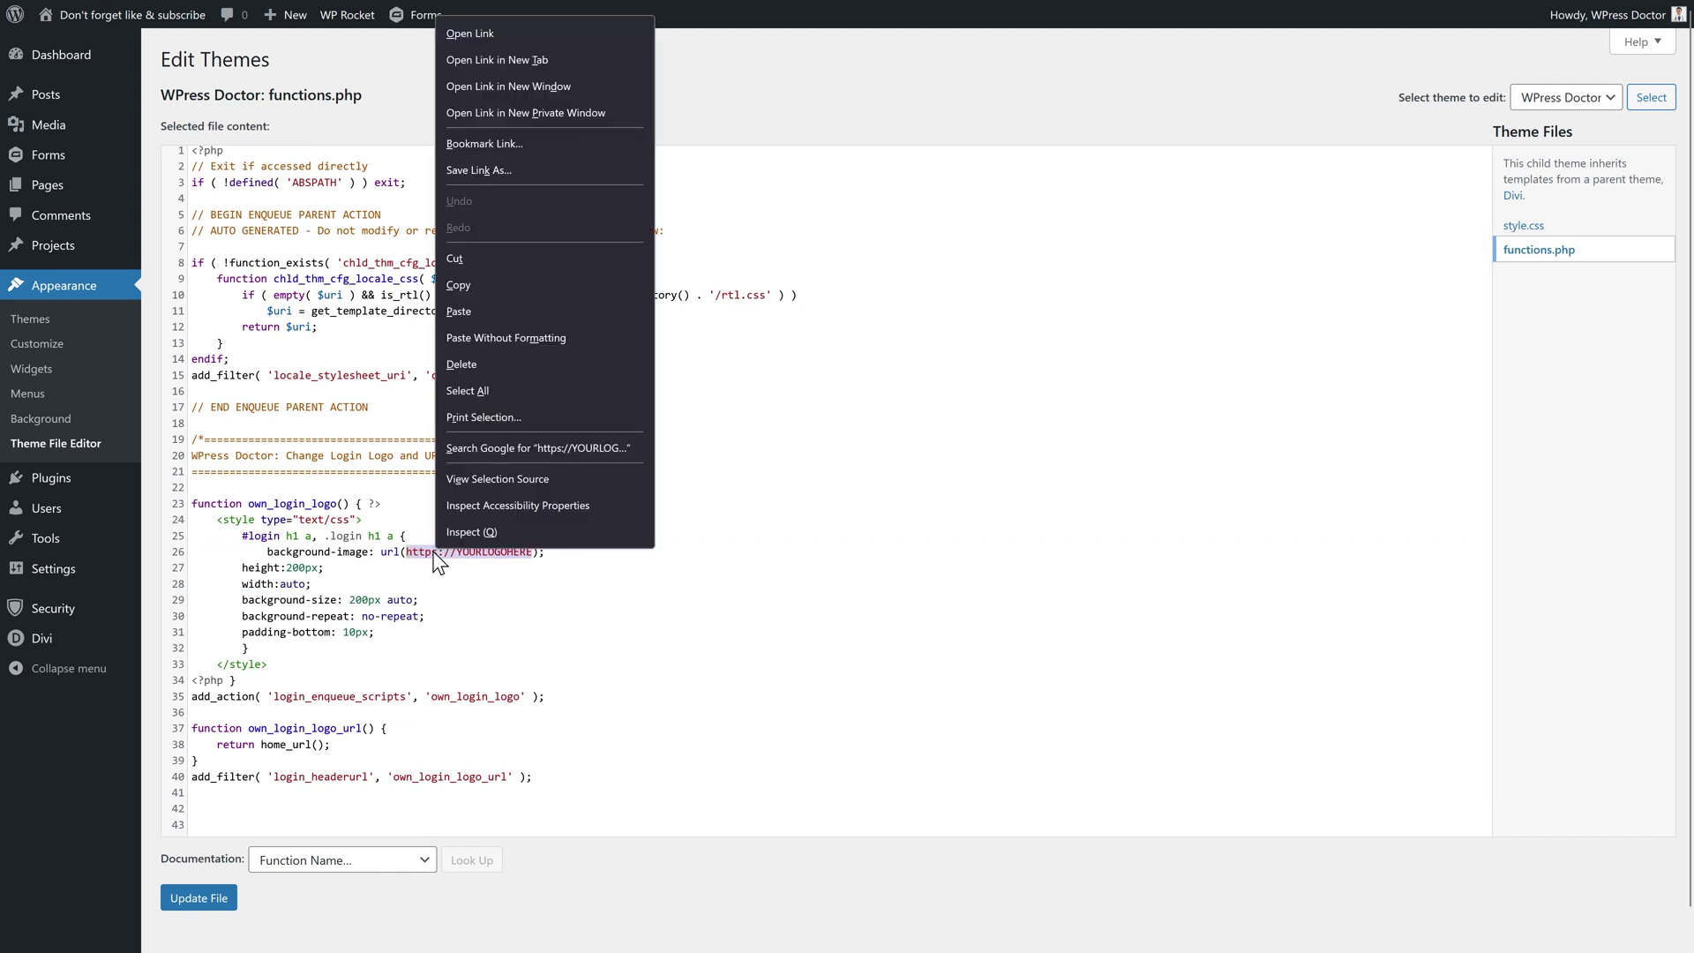
left_click(468, 288)
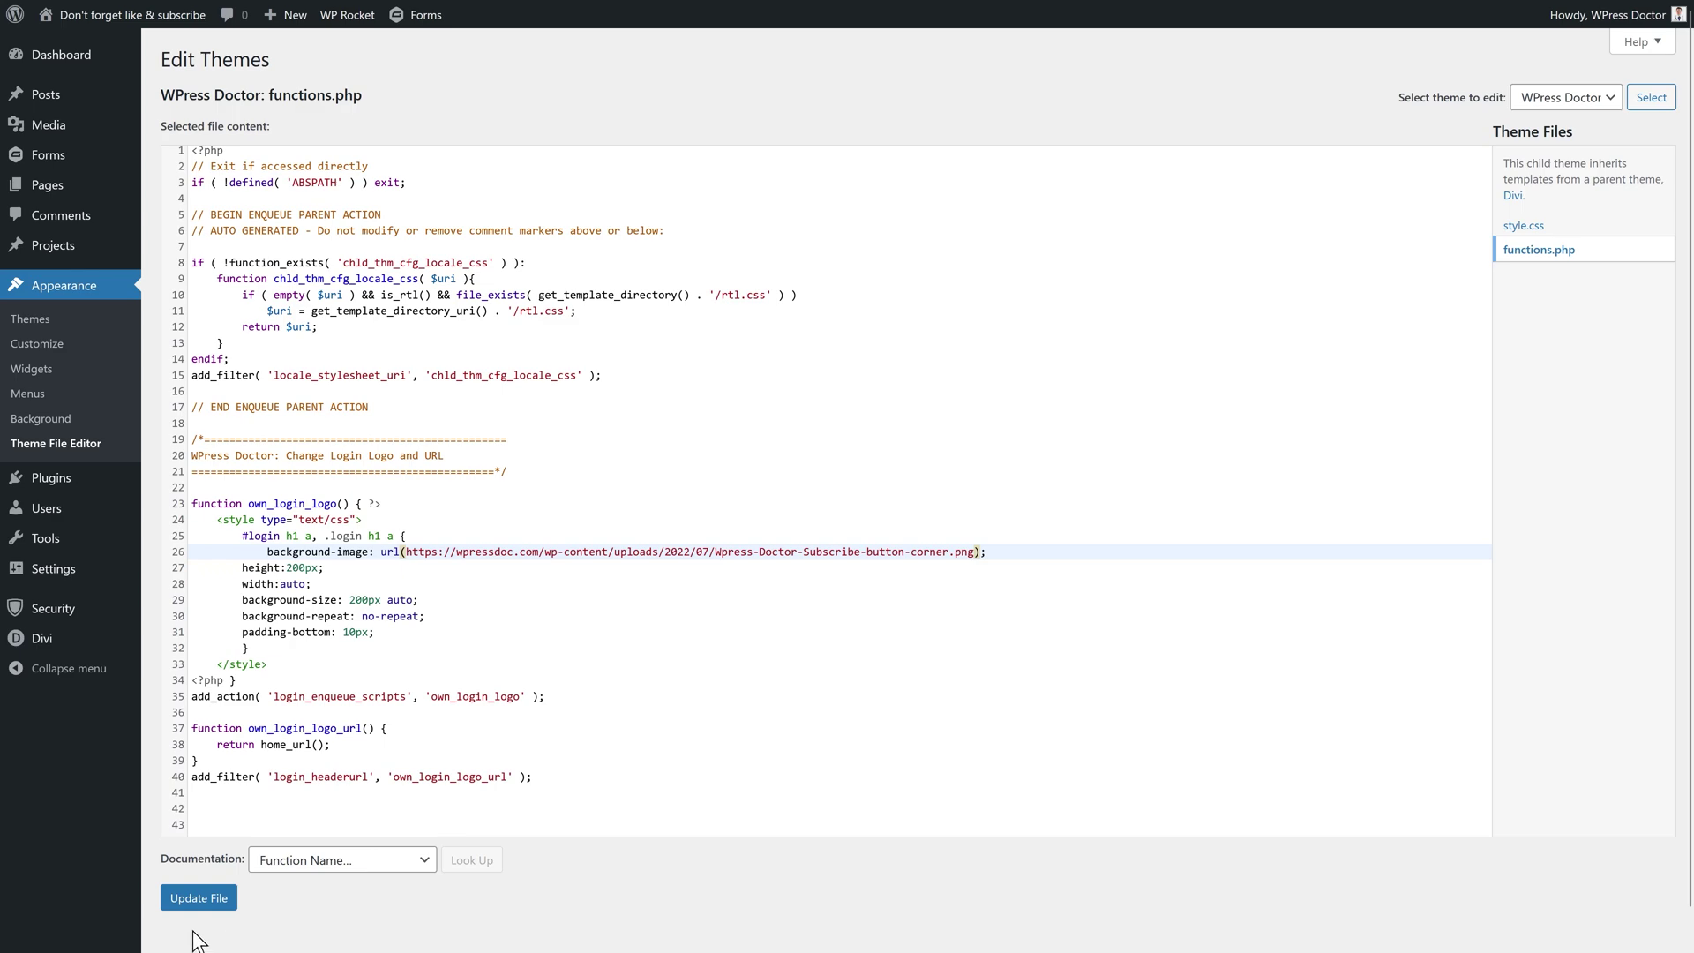
left_click(199, 897)
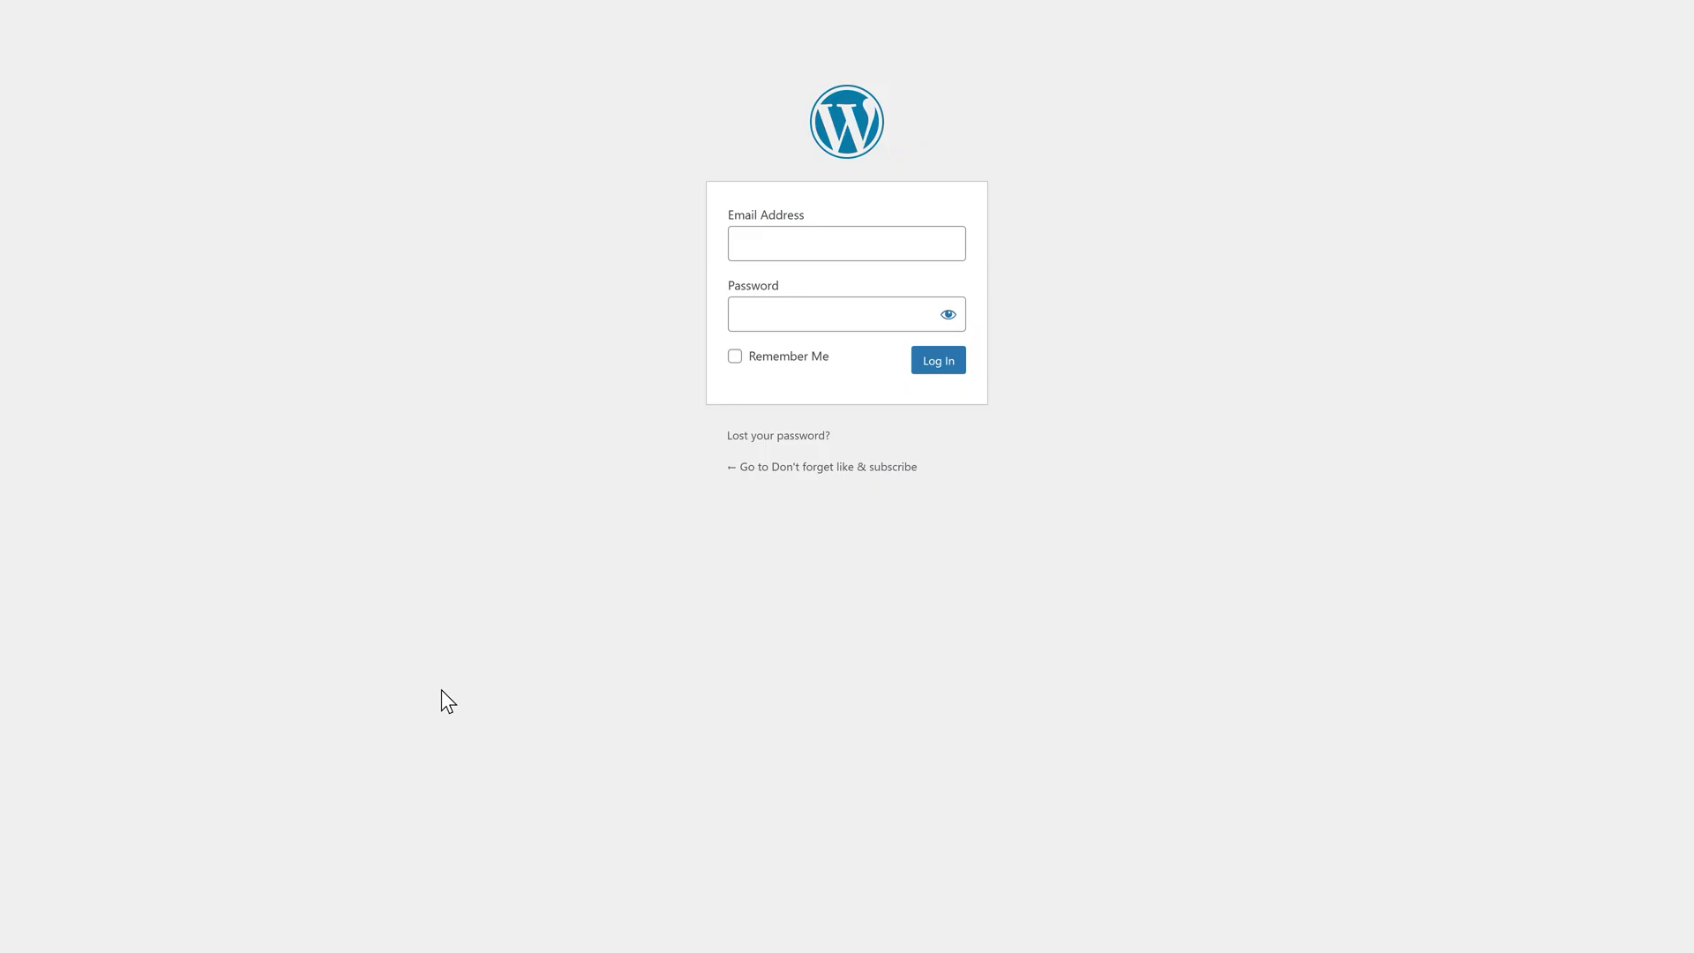
- Reload the login page to confirm the WPress Doctor Subscribe logo, then return to functions.php line 42
key("F5")
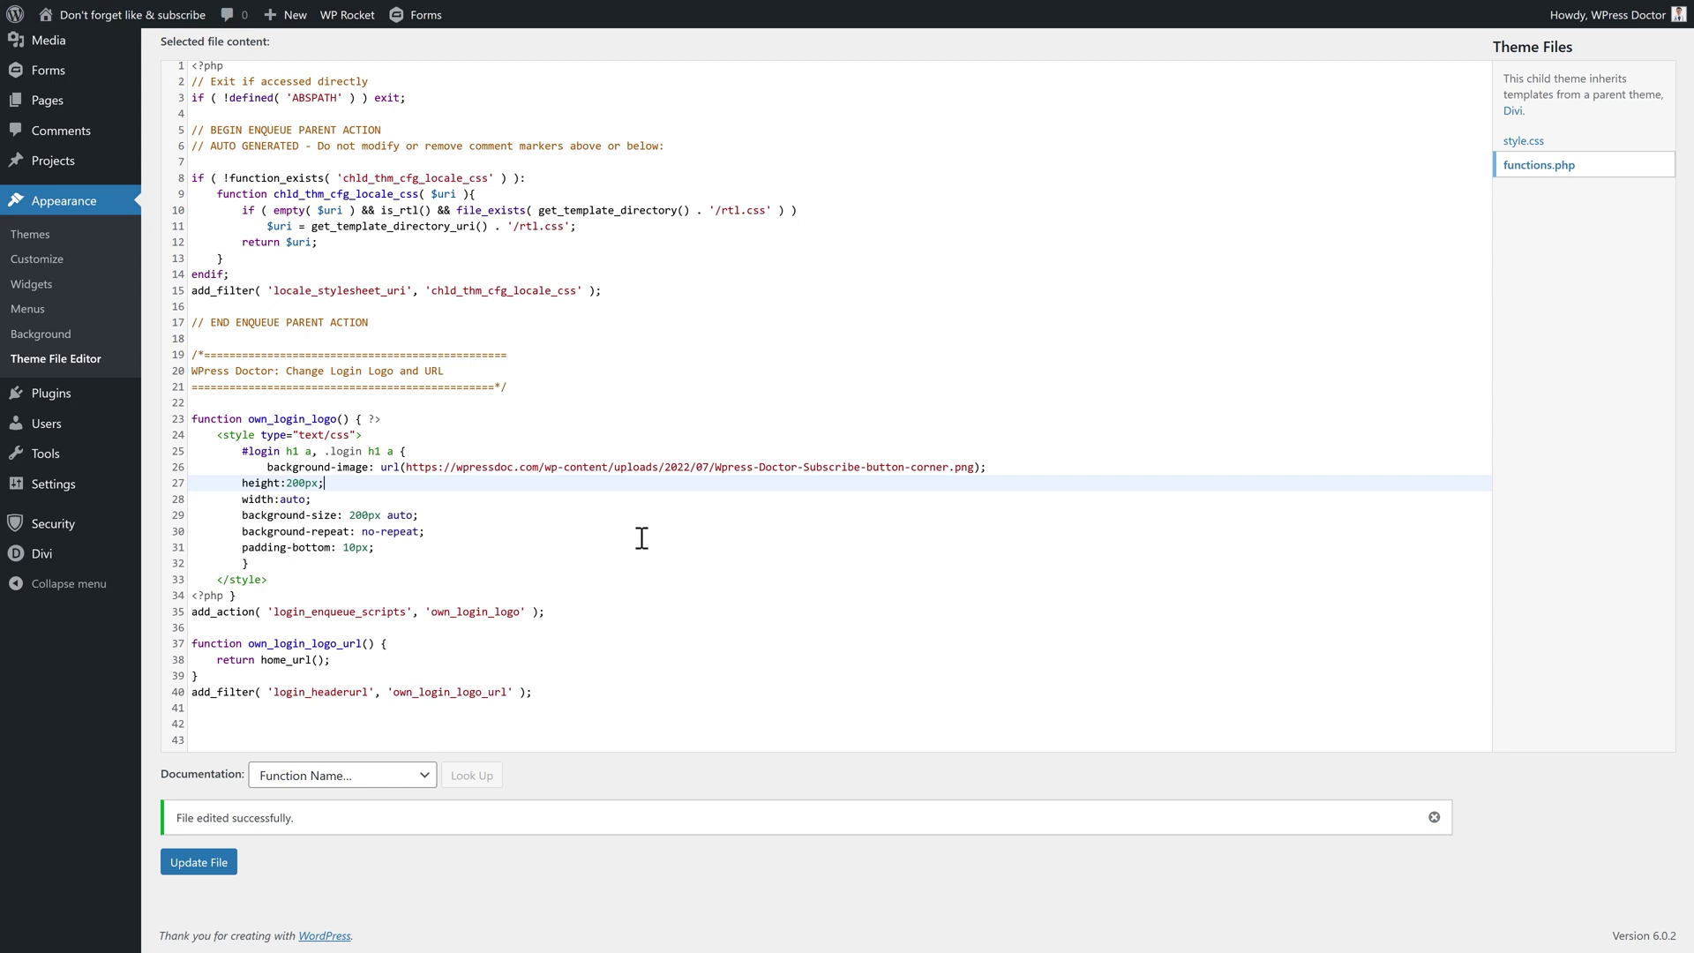
left_click(234, 724)
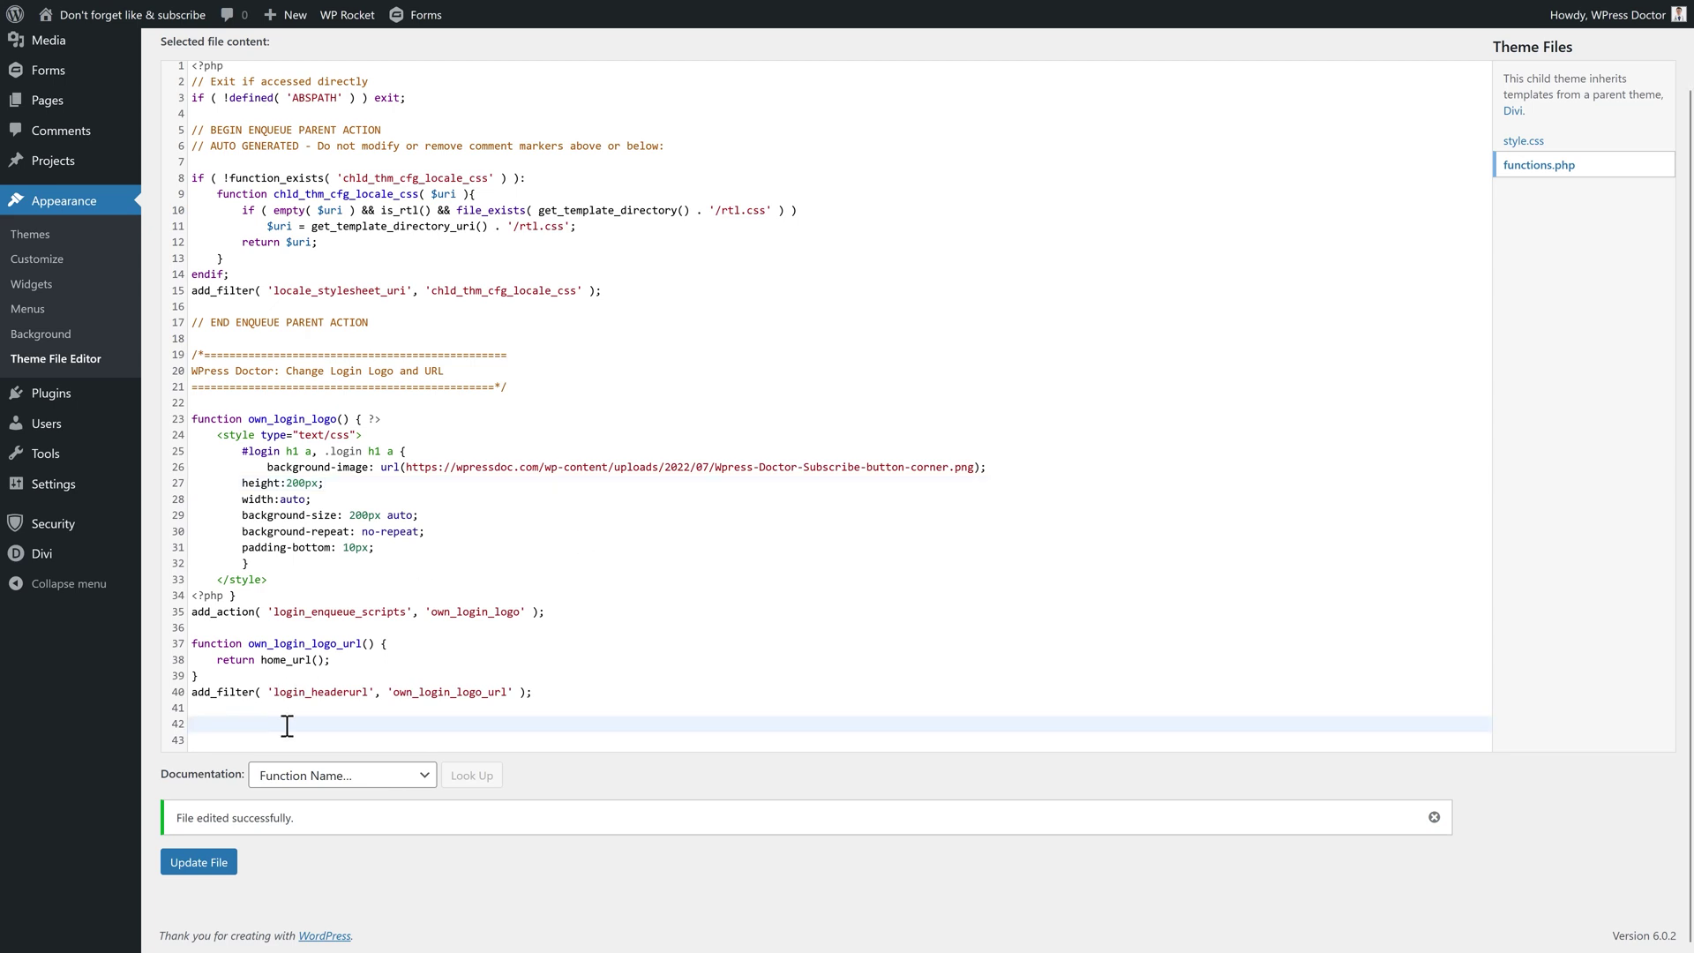
- Paste the duplicate-post code at line 42 of functions.php and save the file
key("ctrl+v")
left_click(411, 711)
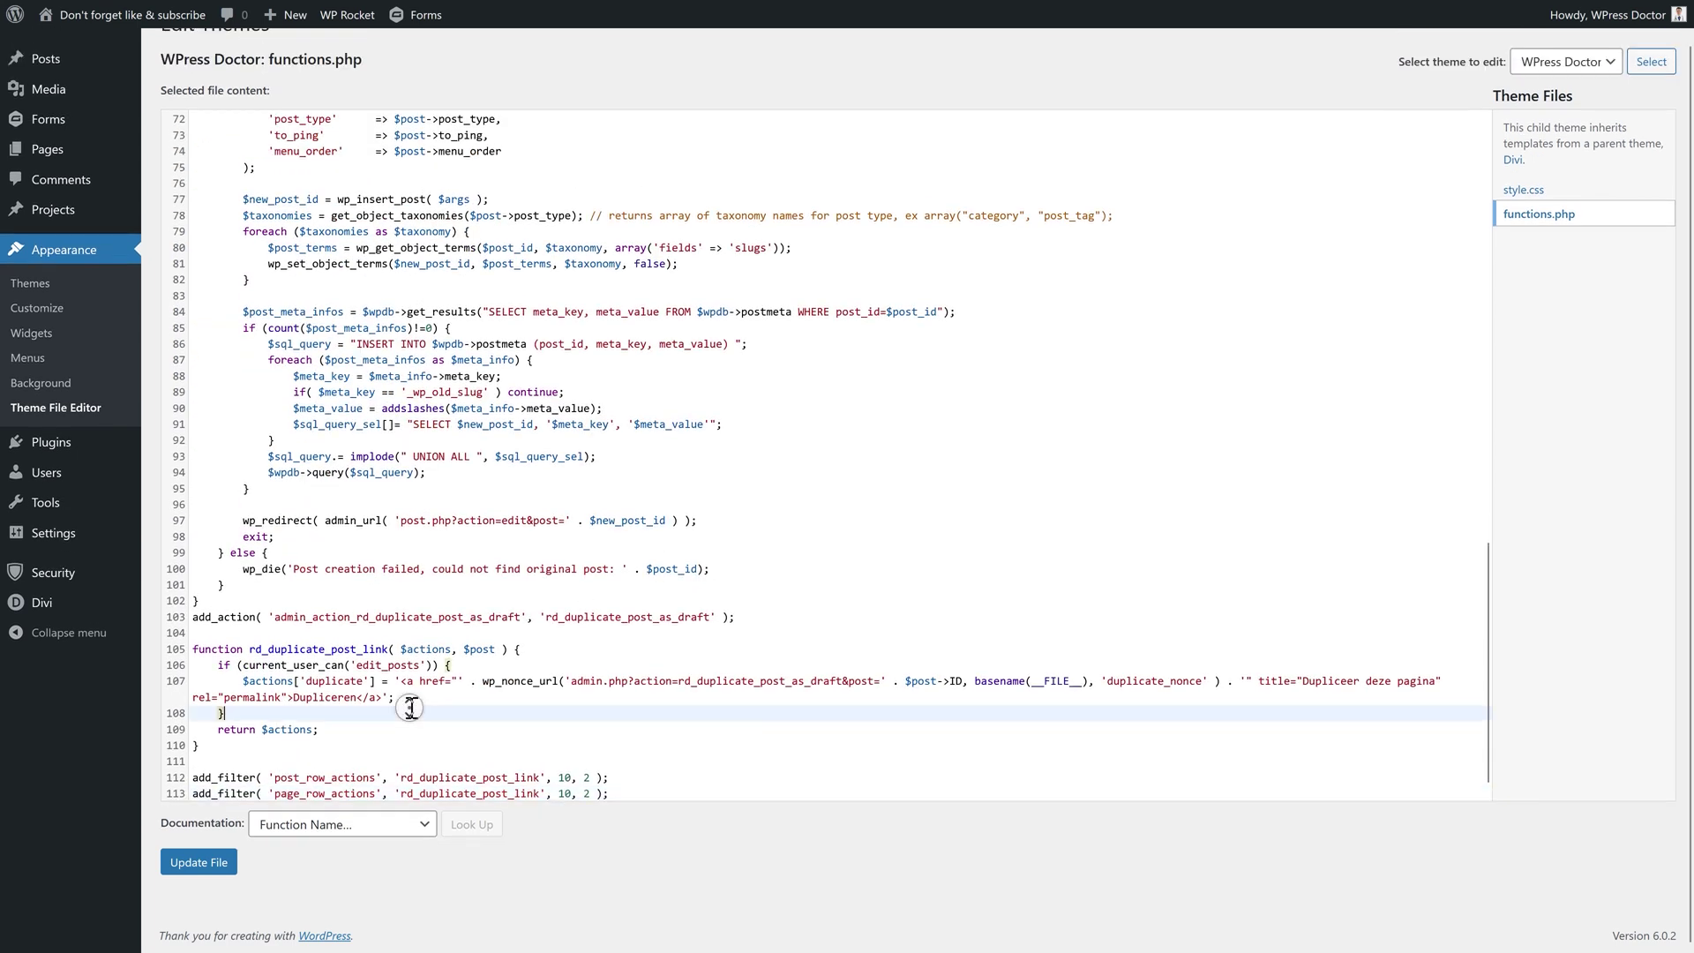
middle_click(409, 705)
left_click(198, 897)
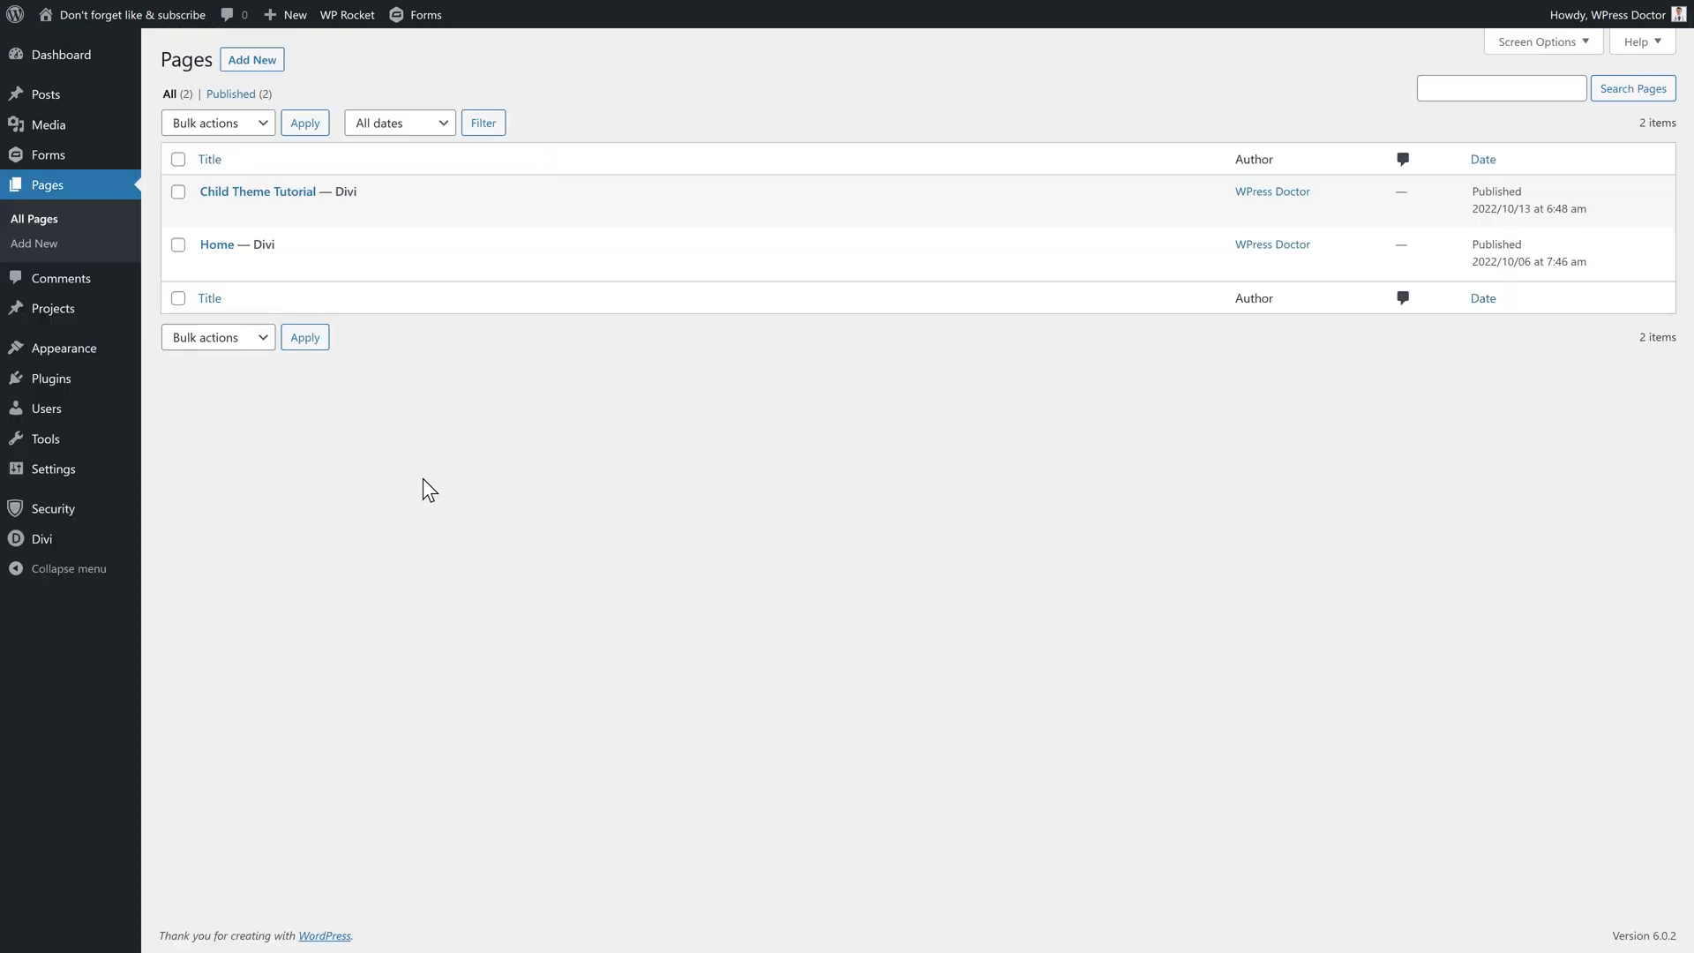
- Duplicate the Child Theme Tutorial page and select the copy's slug child-theme-tutorial-2 in Quick Edit
mouse_move(348, 222)
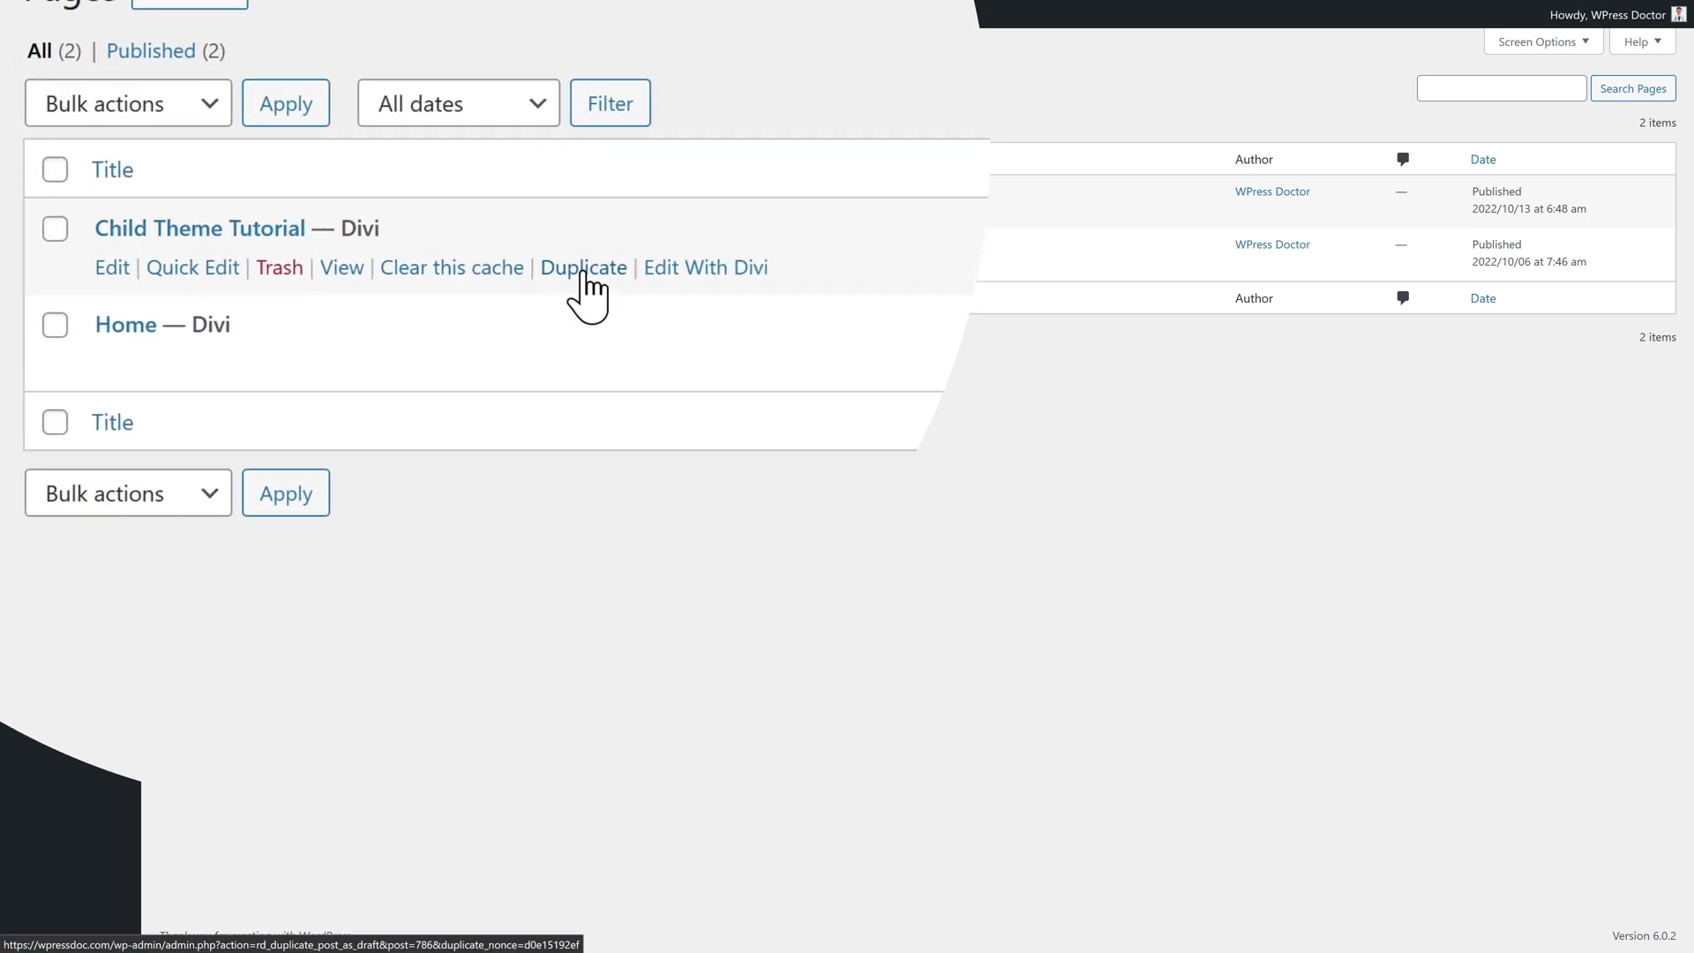
left_click(608, 282)
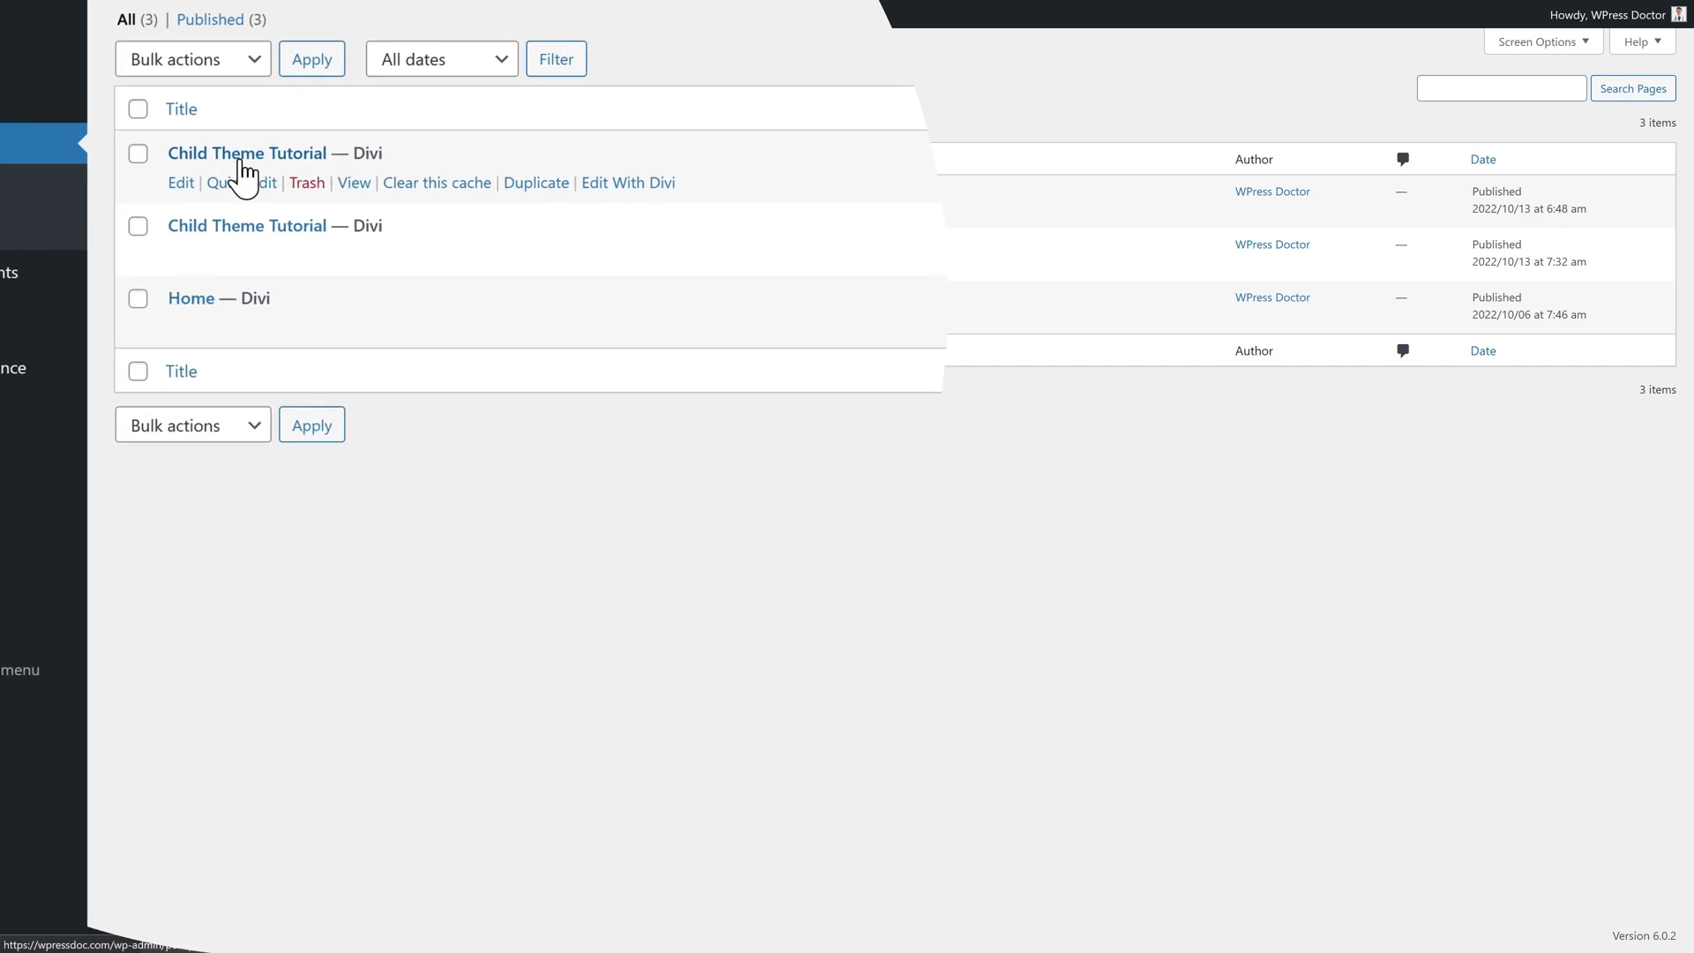
left_click(253, 265)
left_click_drag(437, 323, 222, 322)
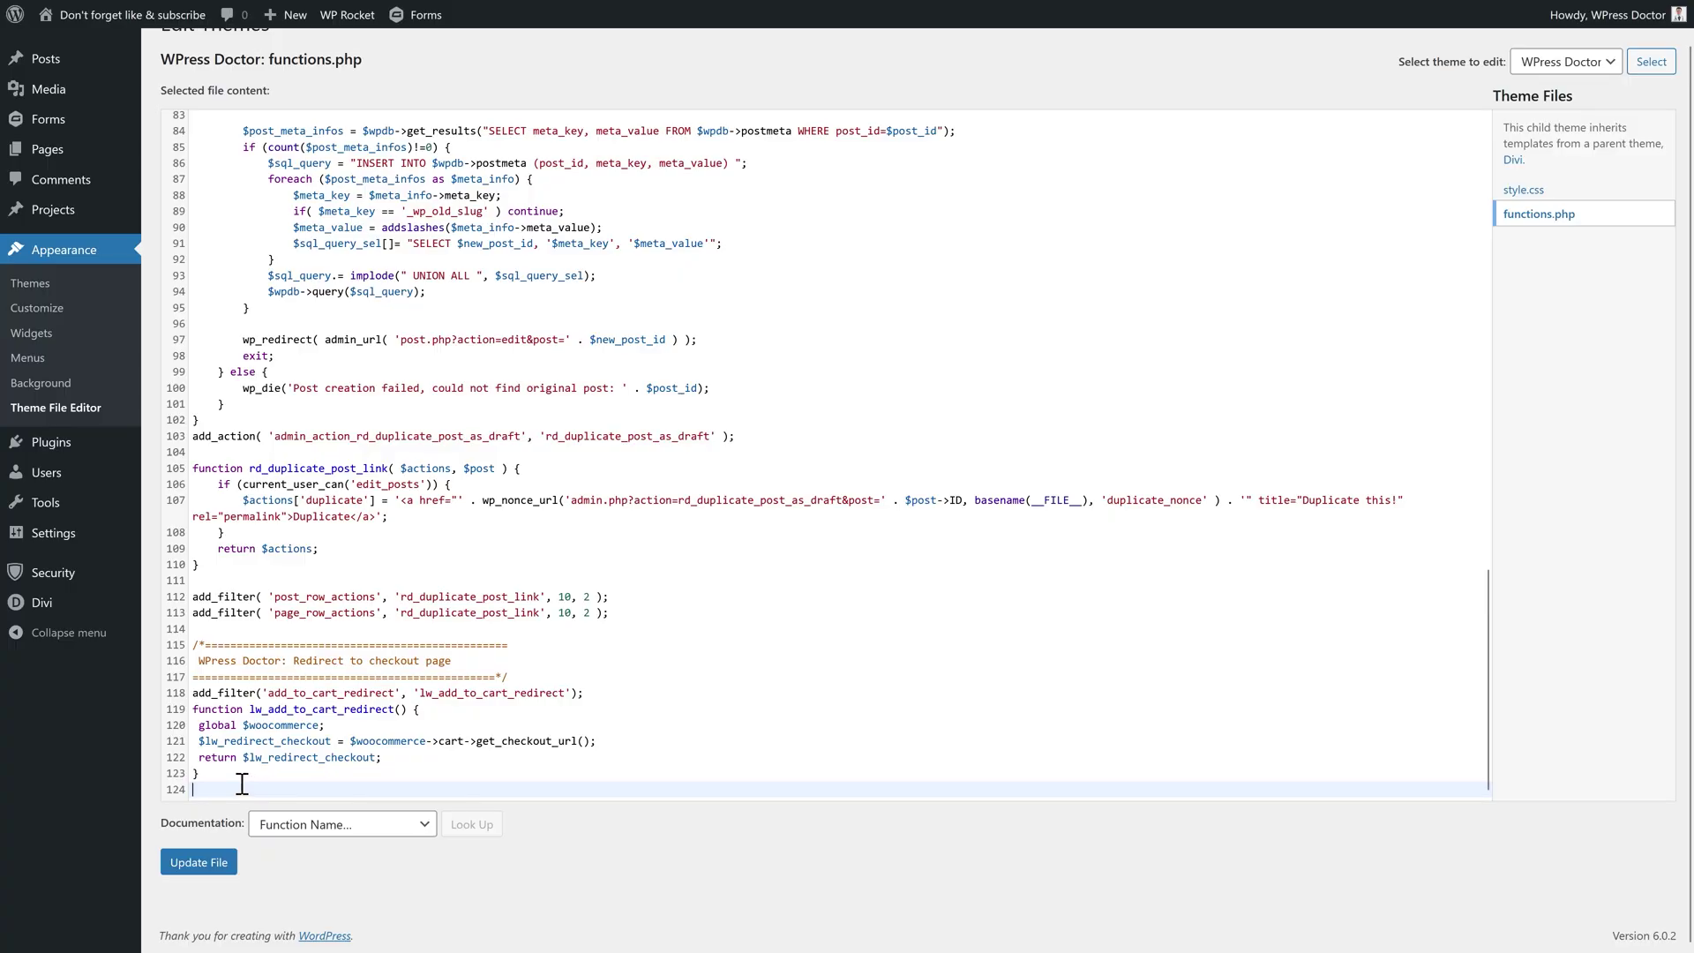
- Select the redirect-to-checkout add_to_cart_redirect snippet on lines 115–123 of functions.php
left_click_drag(243, 781, 181, 646)
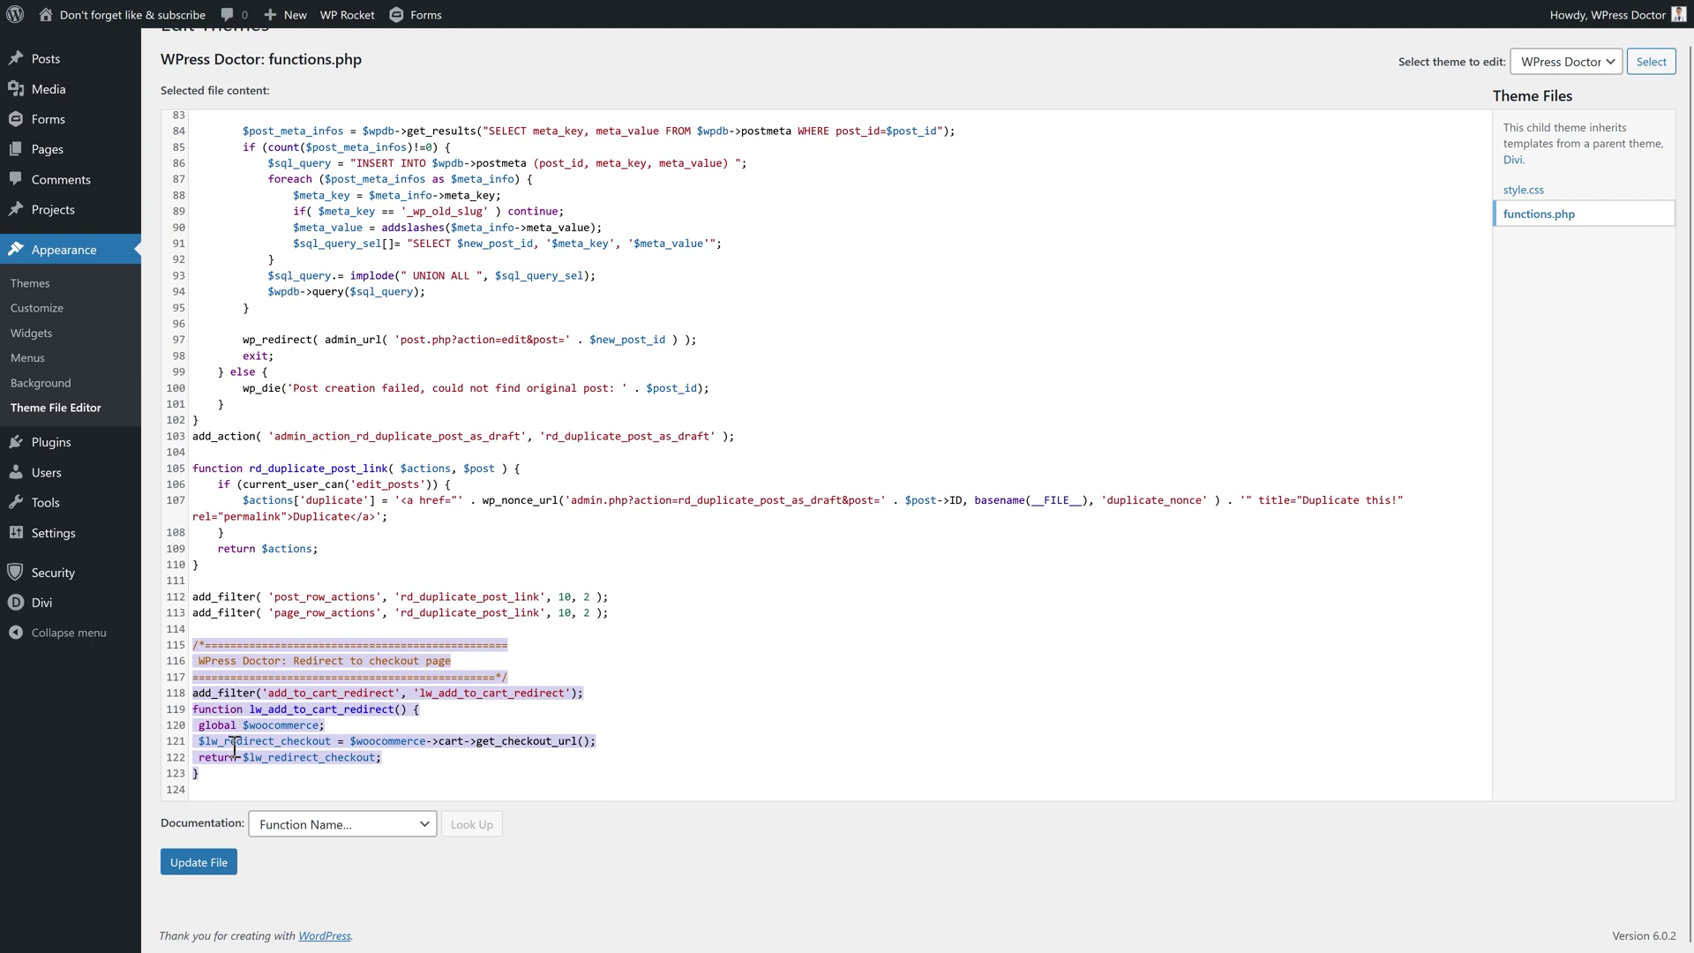
- Paste the woocommerce_thankyou redirect-after-payment function on a new line after line 124
left_click(229, 796)
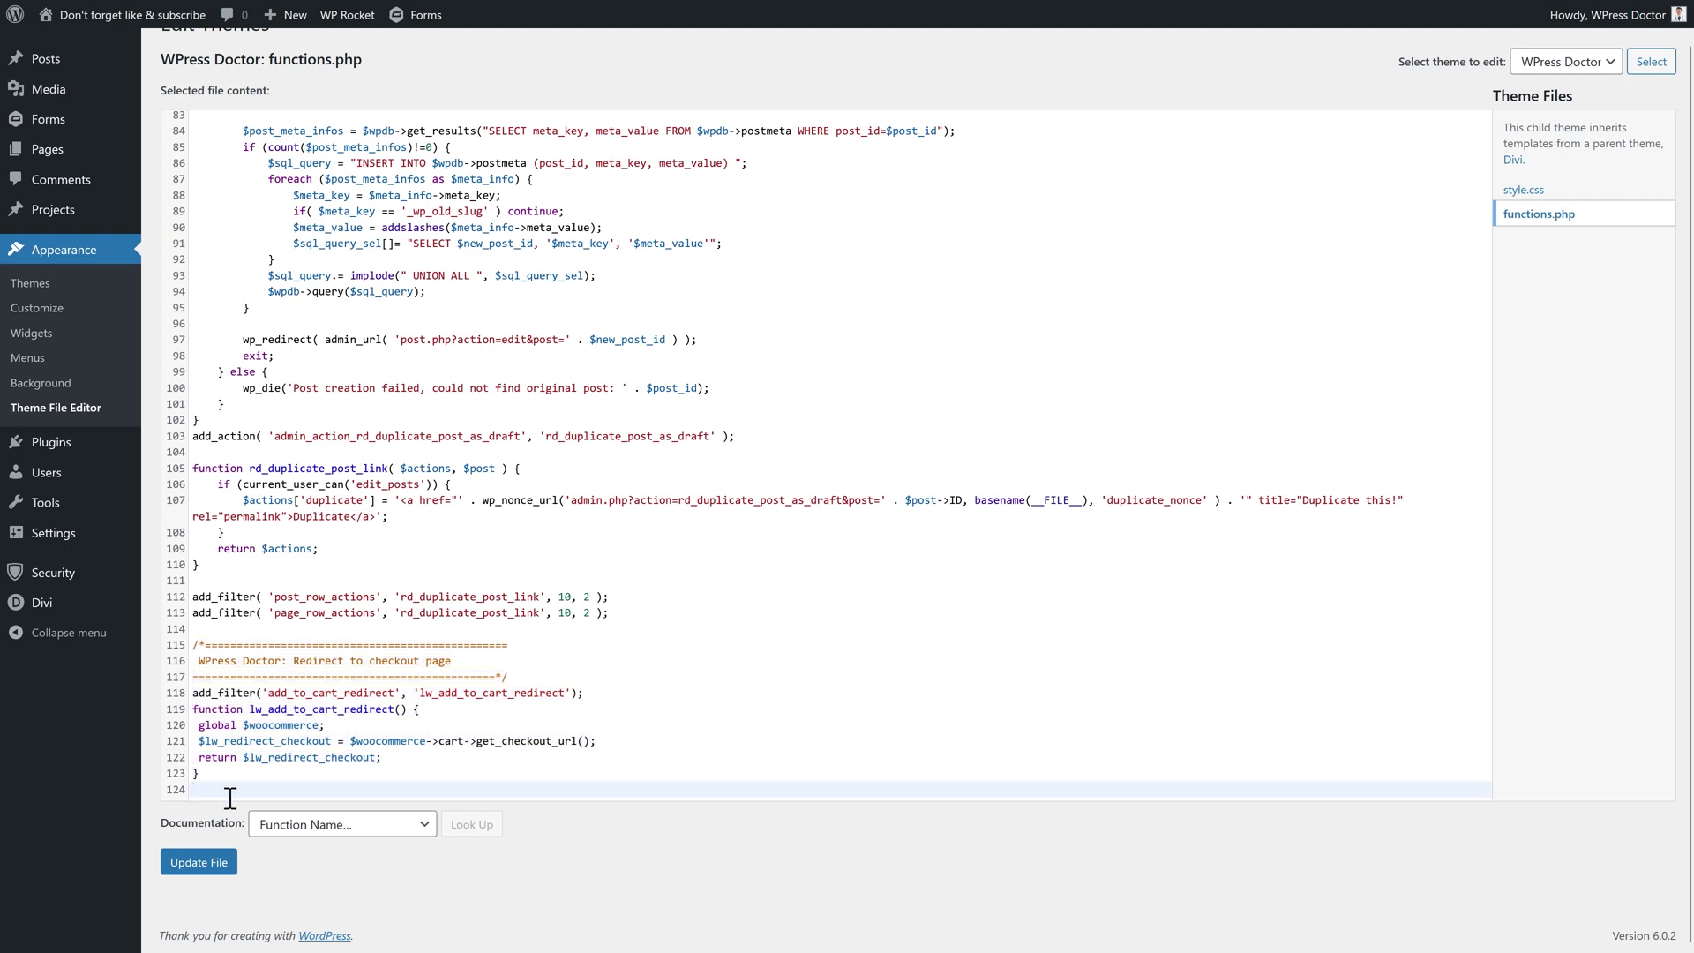
key("Return")
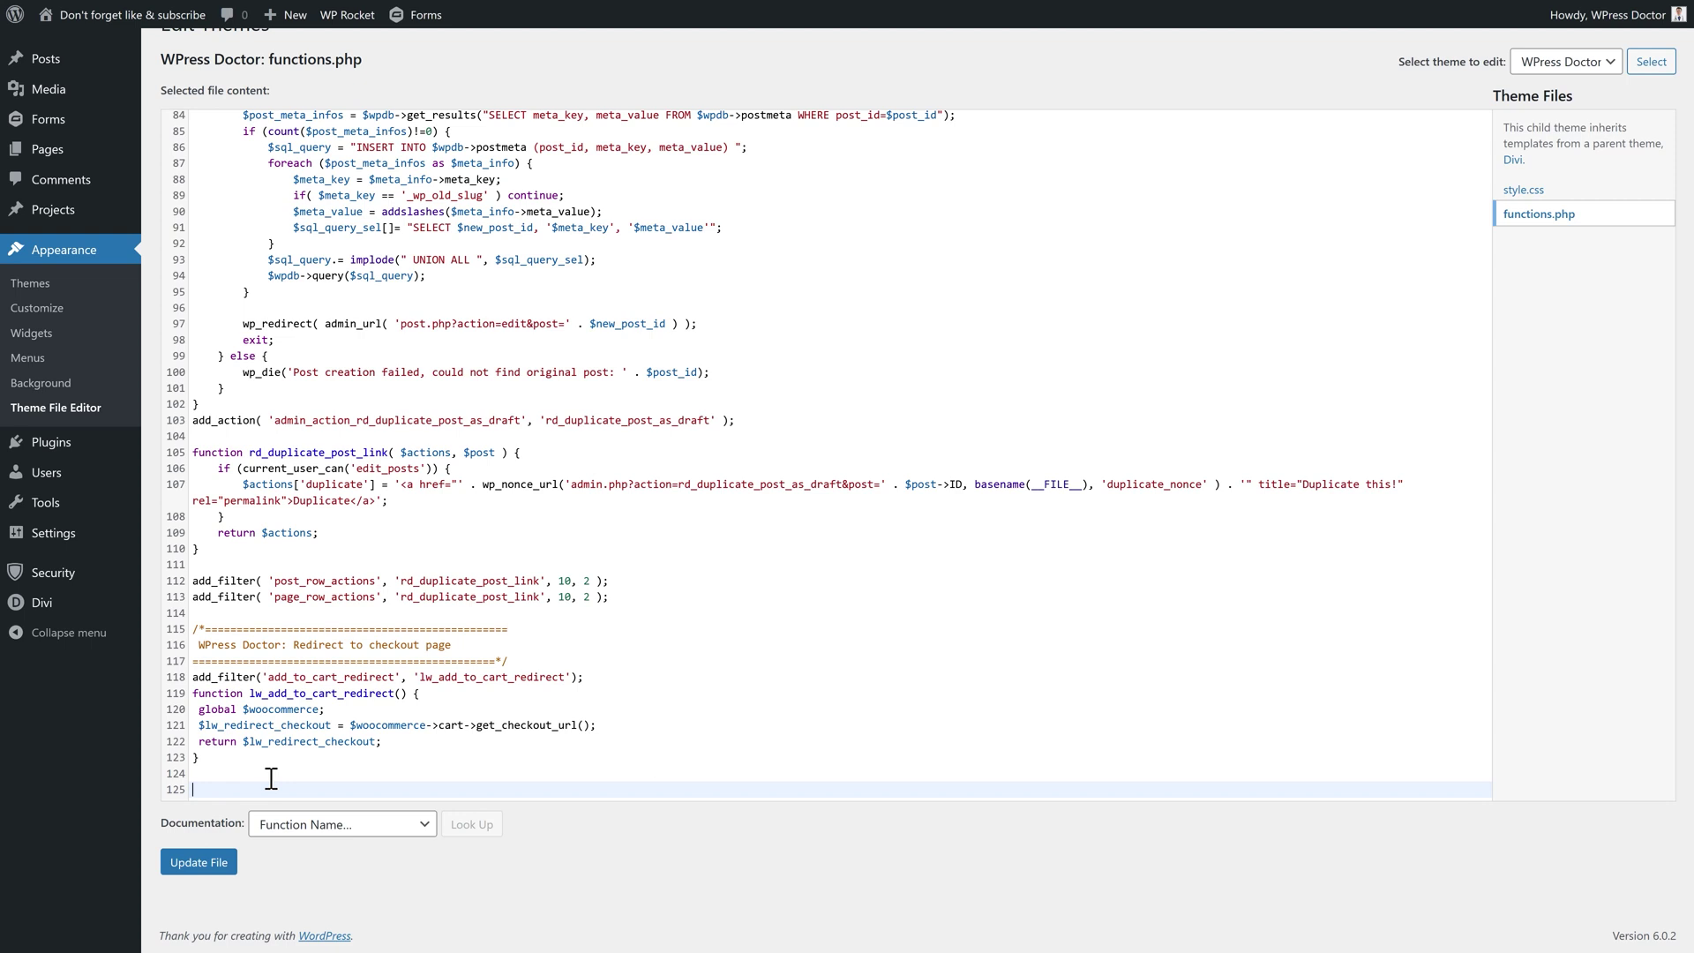
type("/*================================================  WPress Doctor: Redirect after payment ================================================*/ add_action( 'woocommerce_thankyou', 'wpressdoc_redirectcustom'); function wpressdoc_redirectcustom( $order_id ){     $order = wc_get_order( $order_id );     $url = '/thank-you/';     if ( ! $order->has_status( 'failed' ) ) {         wp_safe_redirect( $url );         exit;     } }")
- Select the /thank-you/ address on line 131 to change it to '/thank-you-forpayment/'
left_click(338, 710)
left_click_drag(294, 630, 432, 628)
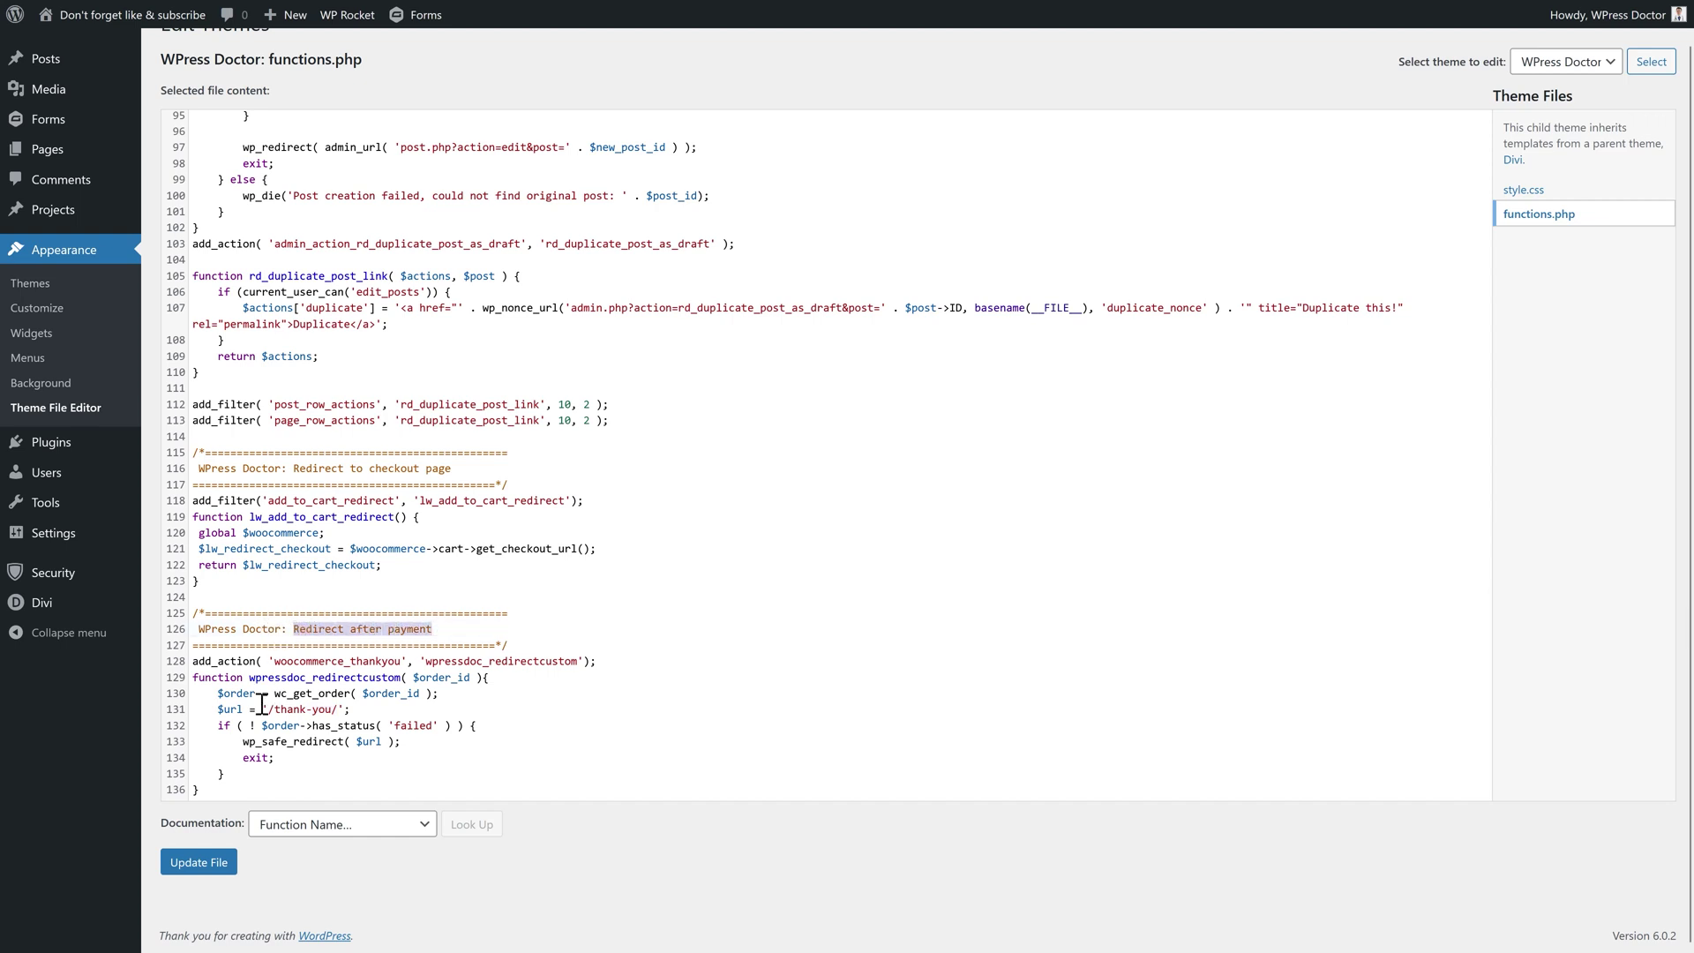
left_click_drag(269, 709, 338, 711)
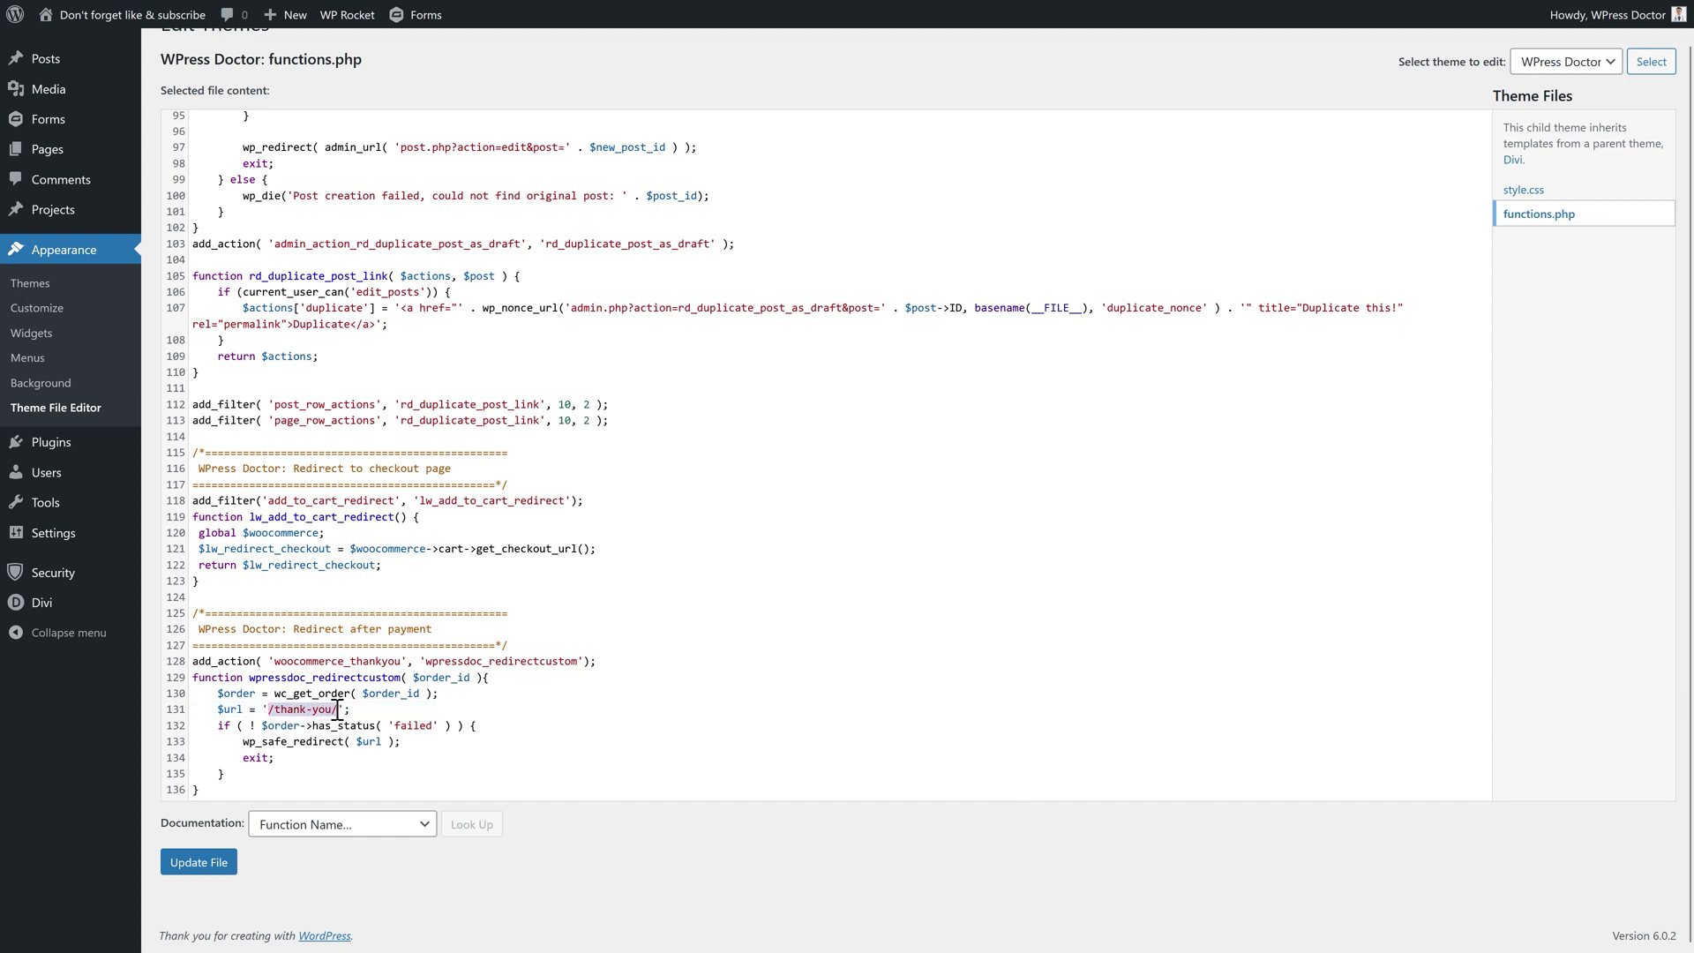
left_click(415, 706)
left_click_drag(338, 709, 268, 710)
left_click(293, 714)
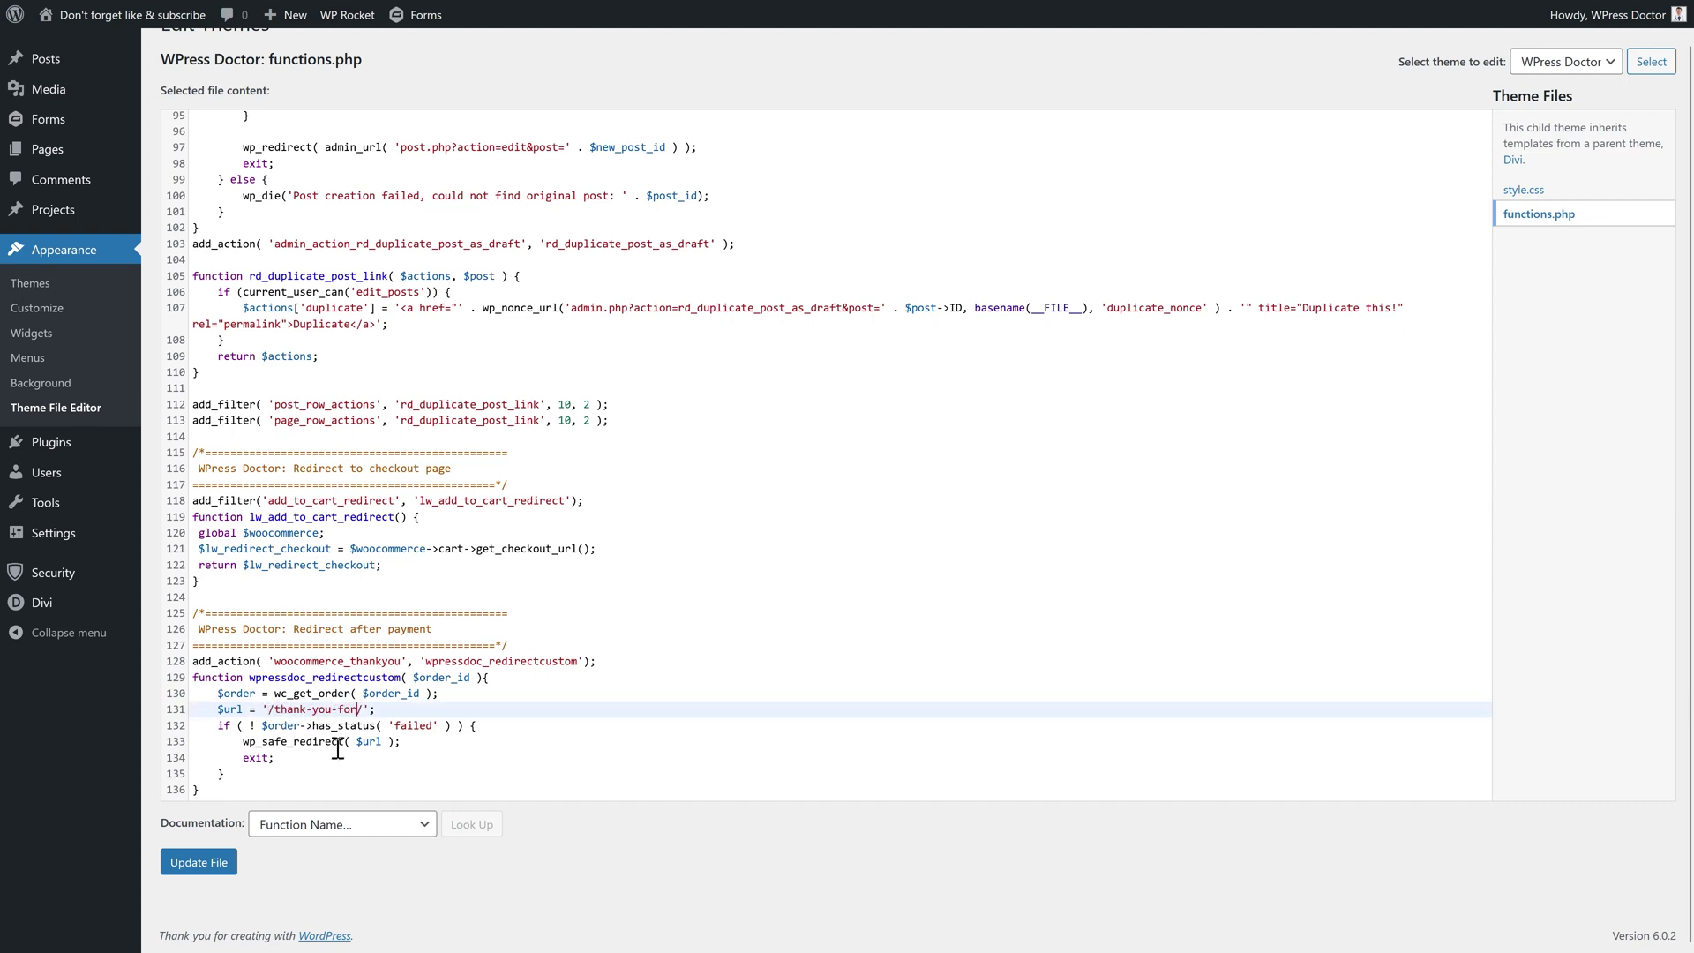